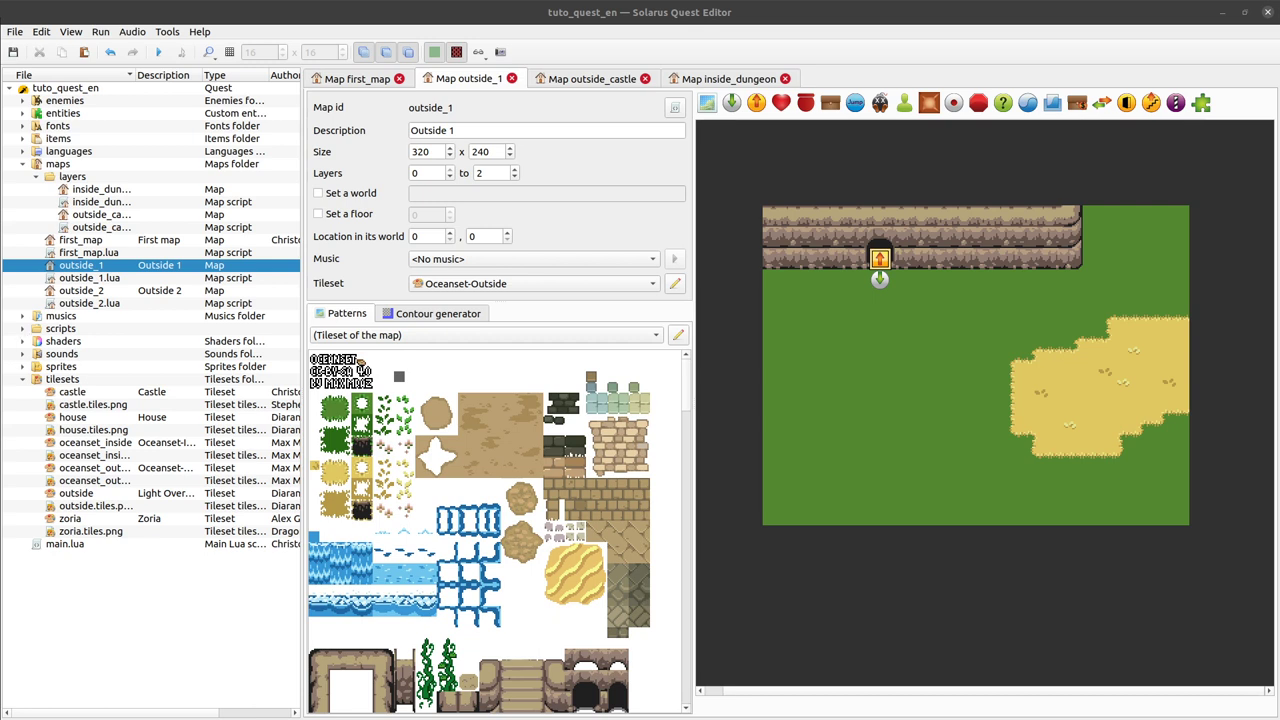
Place the round tree pattern on the outside_1 grass, nudged left of the sand.
click(723, 367)
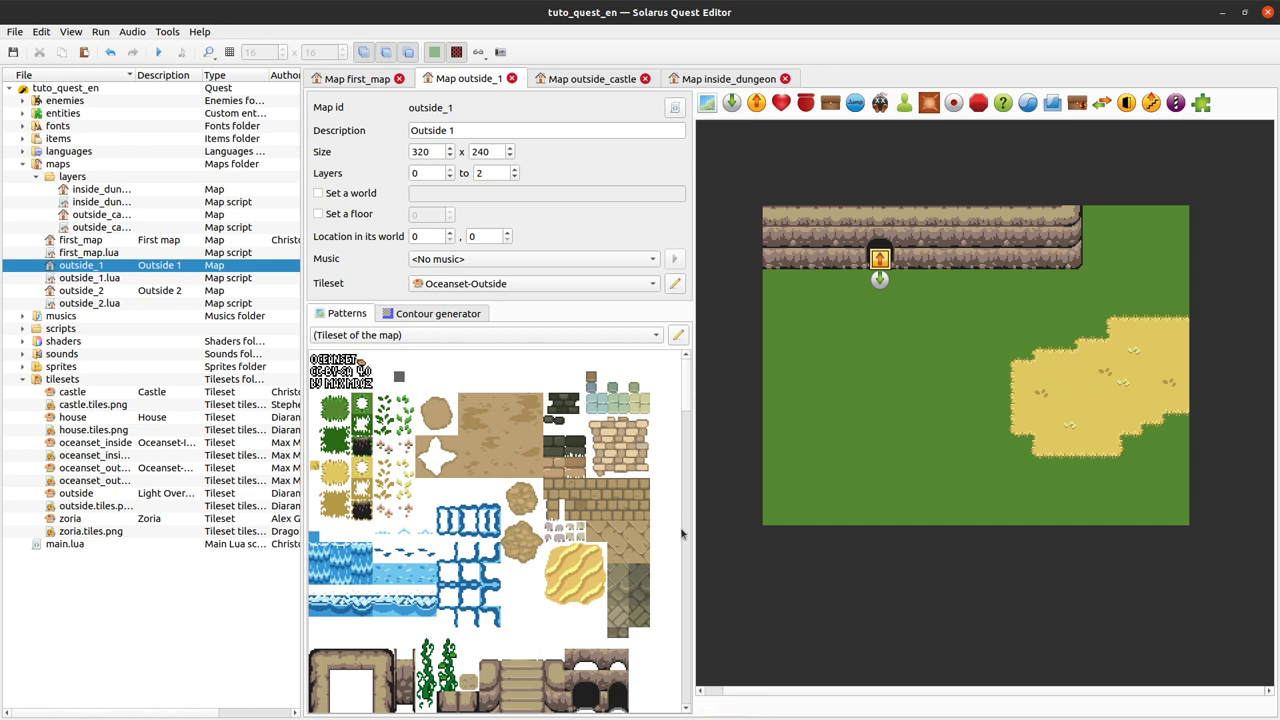
scroll(582, 481, down, 5)
scroll(582, 481, down, 8)
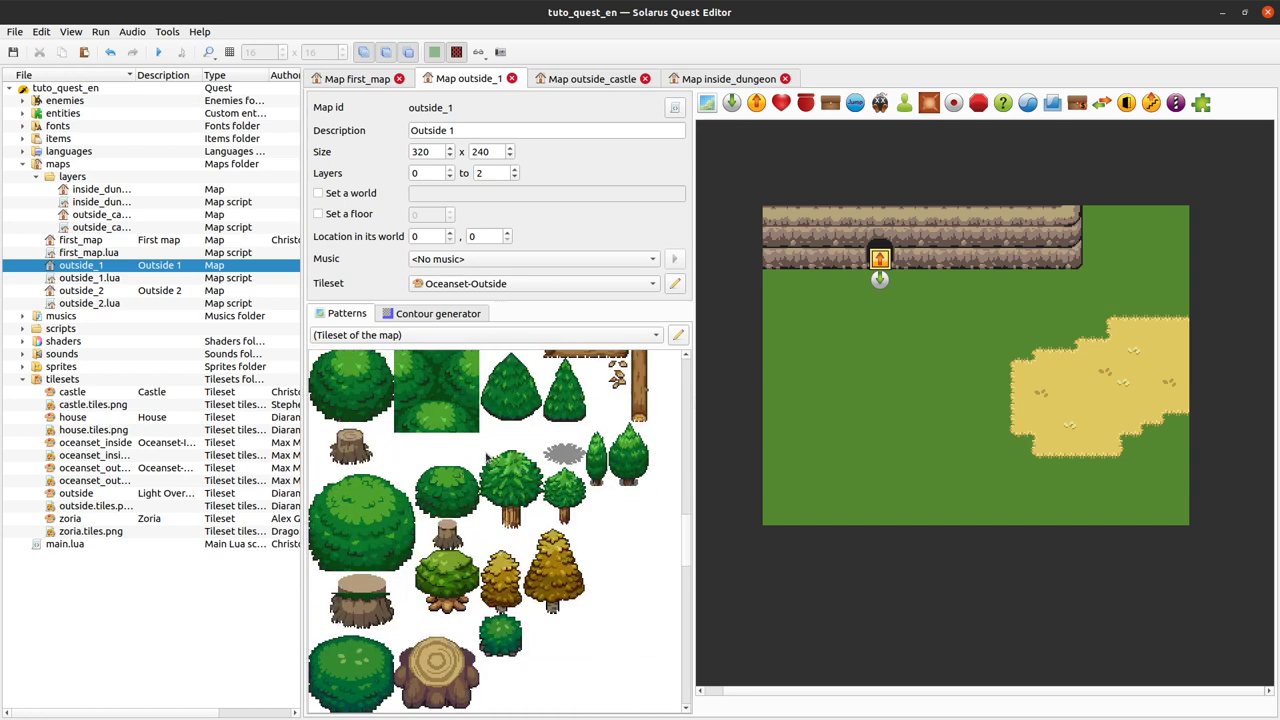
drag(480, 447, 542, 527)
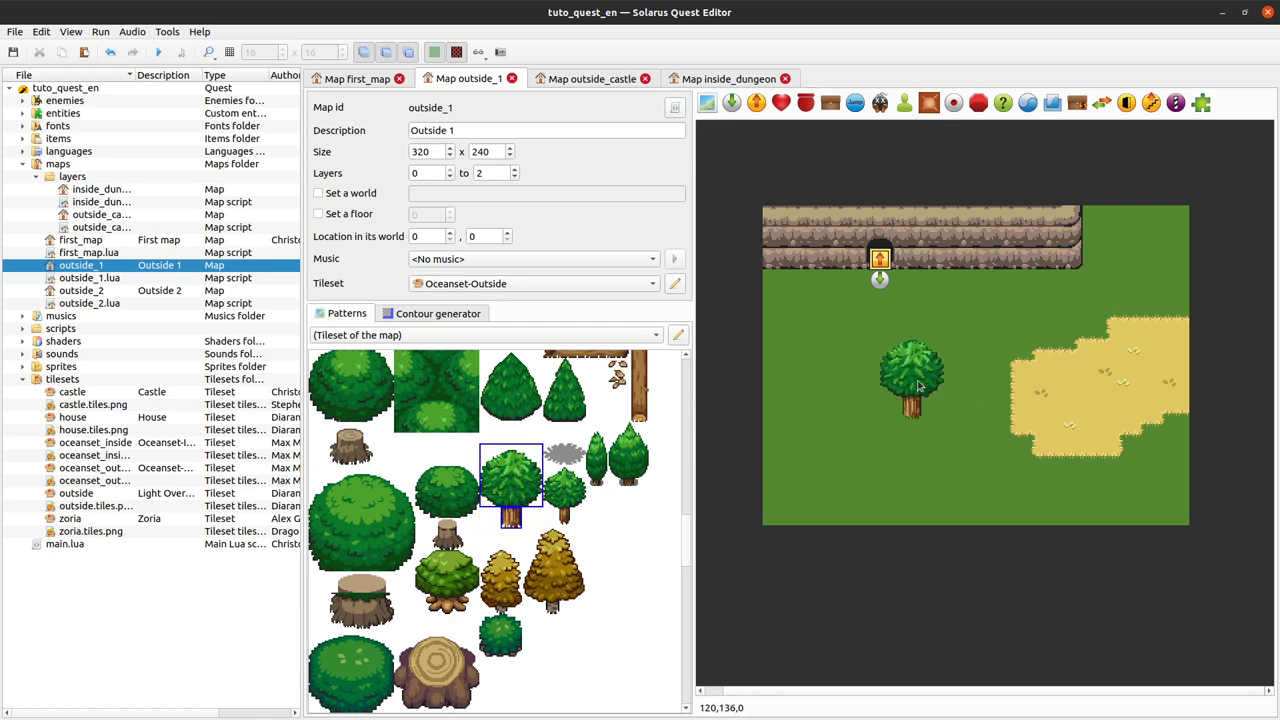
click(908, 388)
drag(908, 388, 880, 390)
click(920, 468)
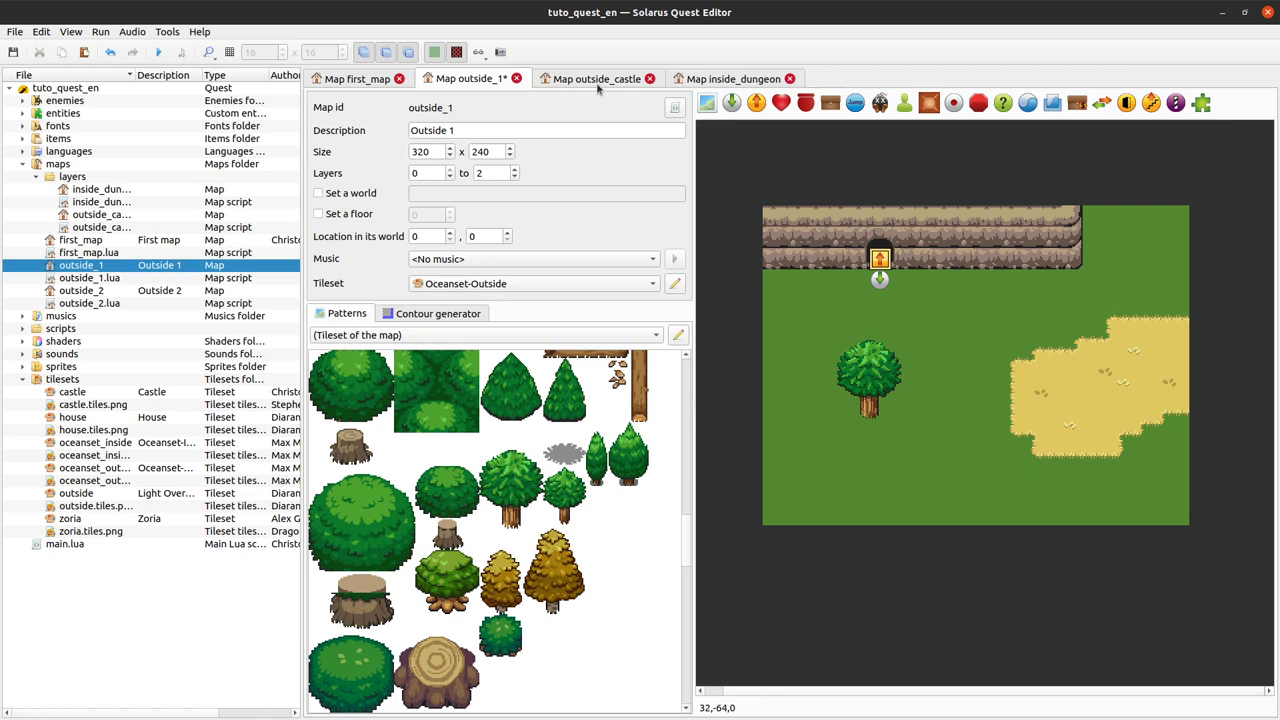
Look over the outside_castle and inside_dungeon maps, then return to outside_1.
click(563, 80)
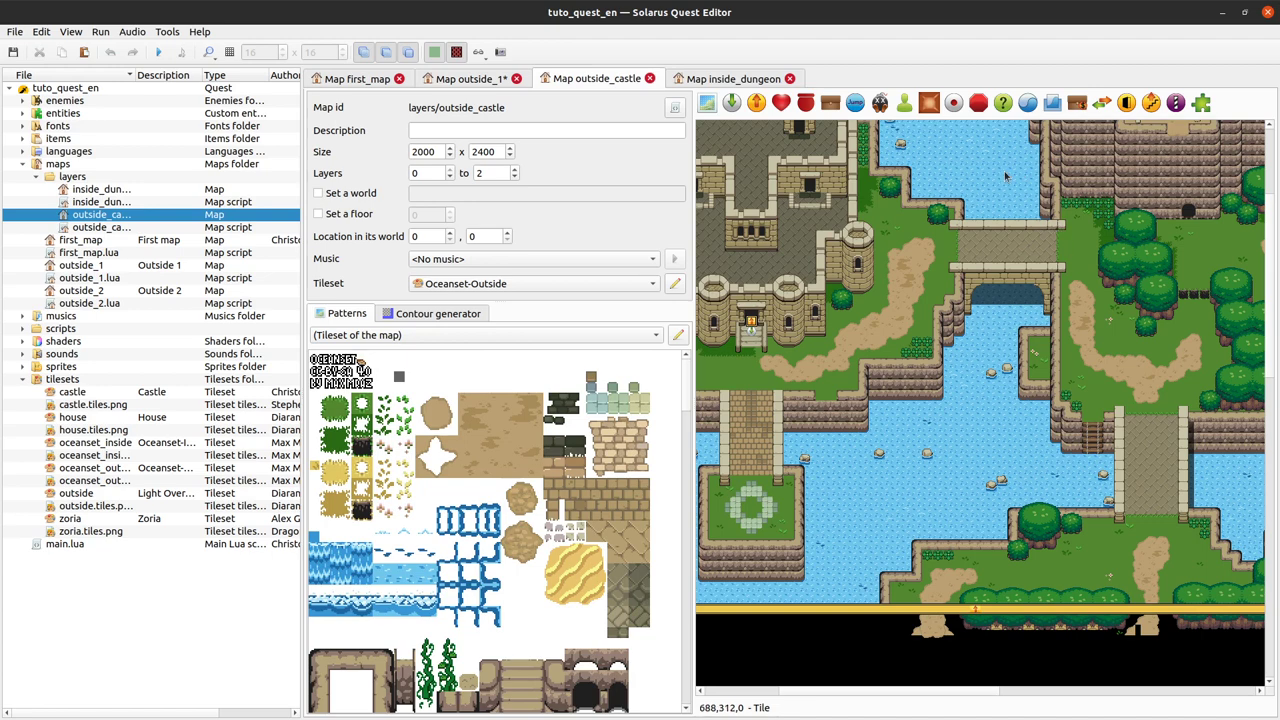
click(740, 77)
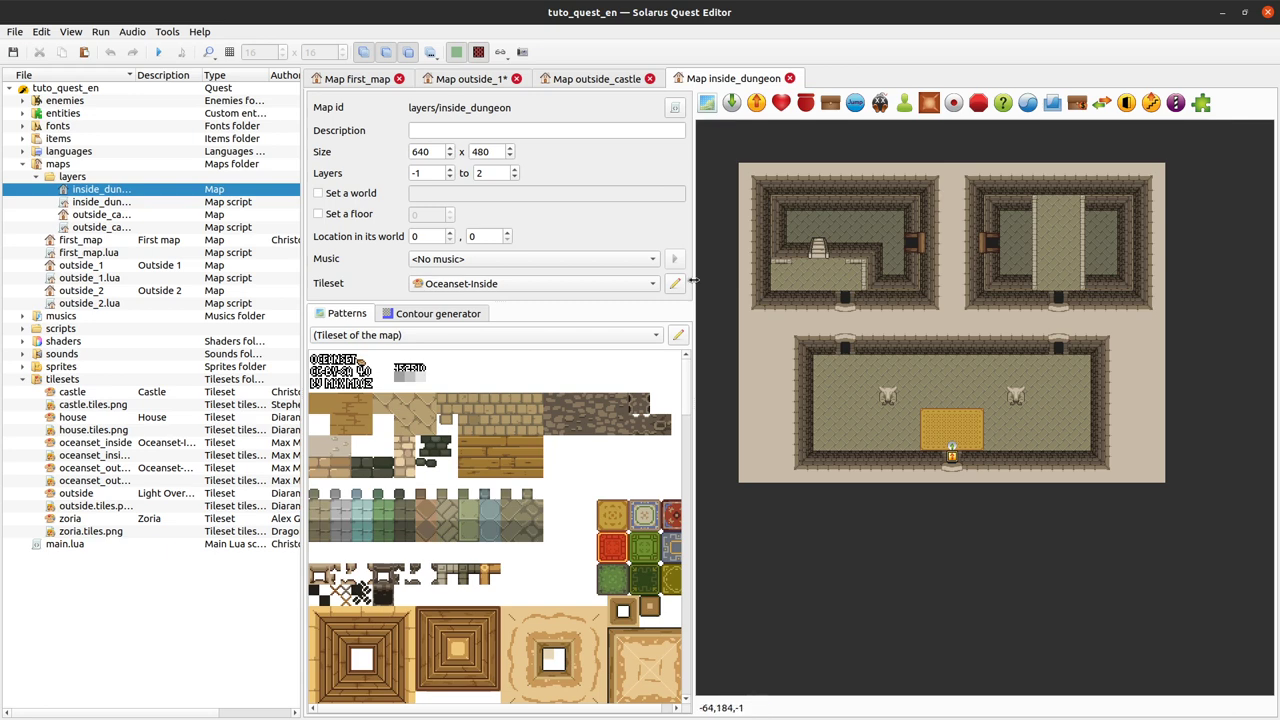
click(454, 82)
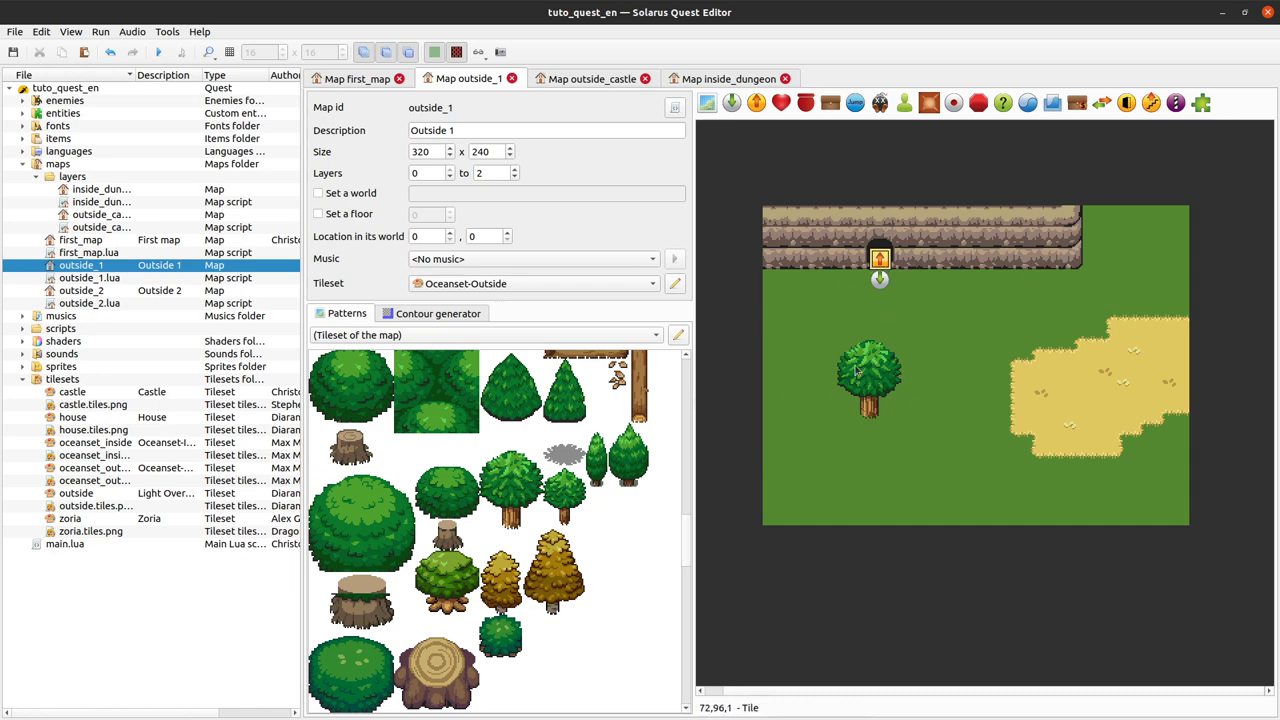
click(857, 399)
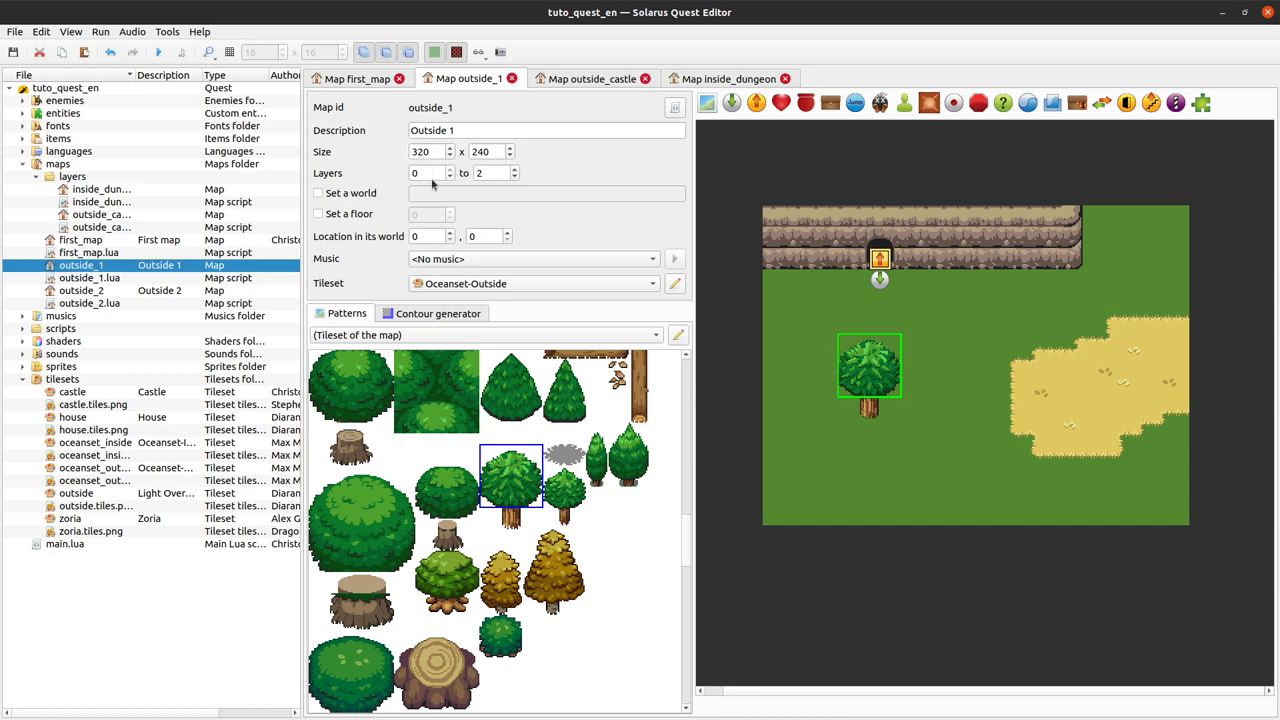
drag(432, 174, 397, 174)
drag(493, 170, 418, 170)
click(810, 183)
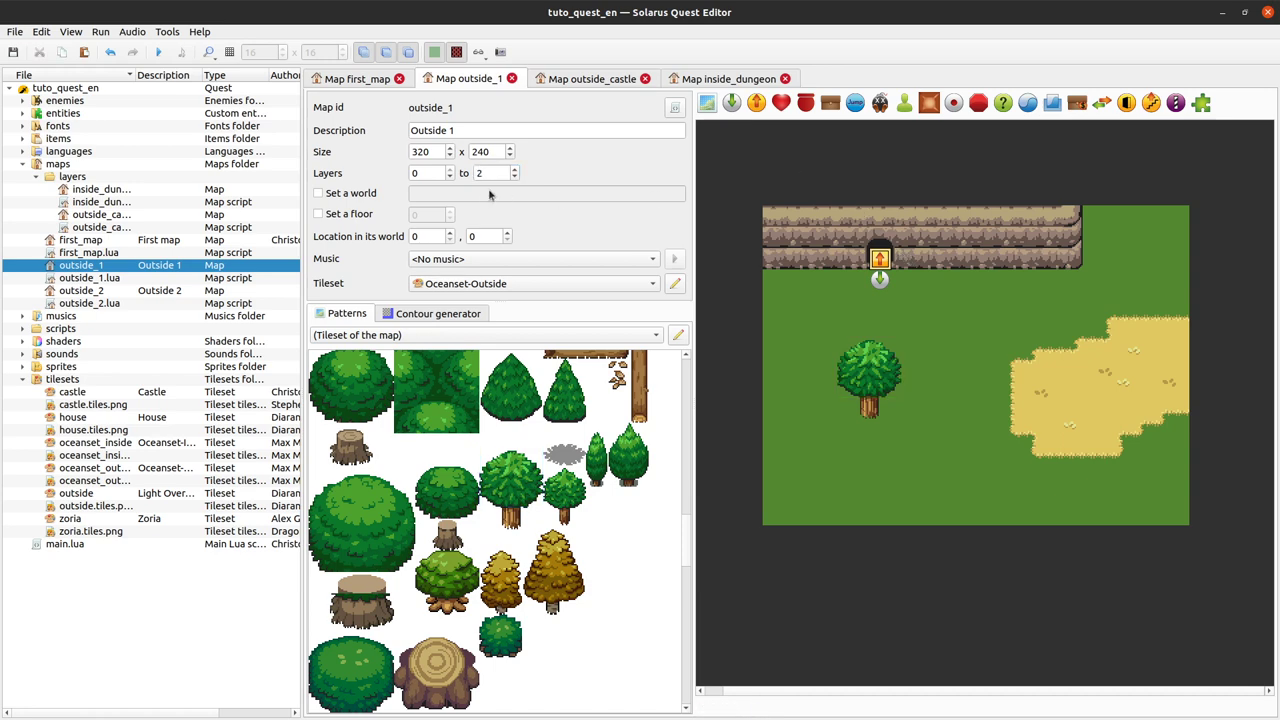
click(425, 174)
key(Tab)
click(1000, 598)
double_click(430, 174)
Launch a test play of the quest with F5.
click(1008, 176)
click(868, 432)
click(920, 540)
key(F5)
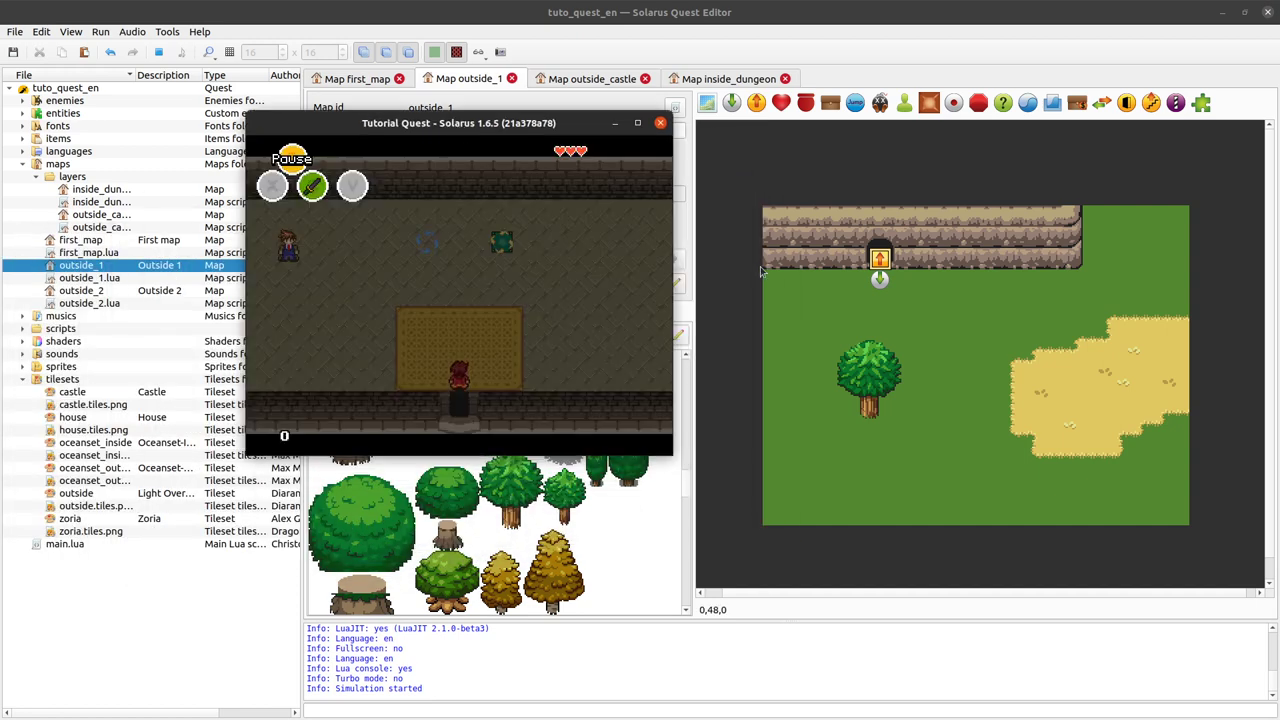
Walk the hero out of the house and all around the new green tree.
key(Down)
key(Left)
key(Down)
key(Right)
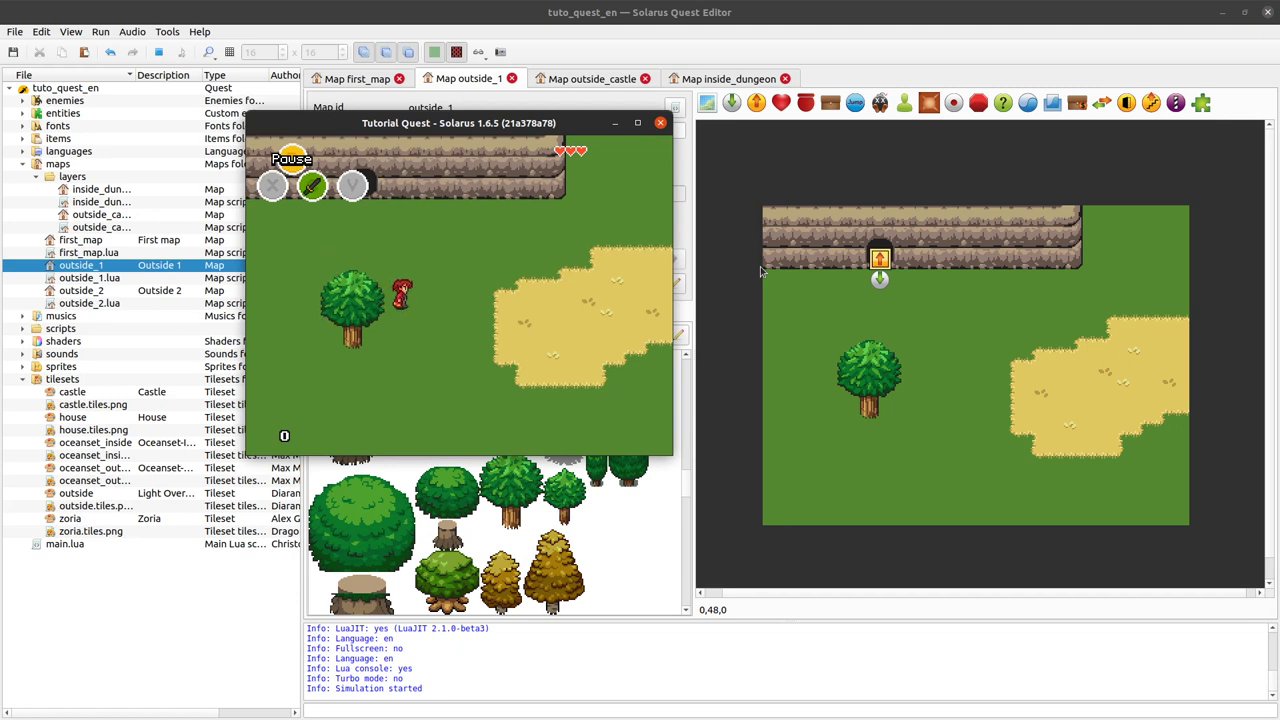
key(Left)
key(Up)
key(Right)
key(Right)
key(Down)
key(Left)
key(Down)
Check the hero passes behind the trunk and crown, then close the game window.
key(Right)
key(Up)
key(Up)
key(Left)
key(Right)
key(Down)
key(Down)
key(Right)
key(Right)
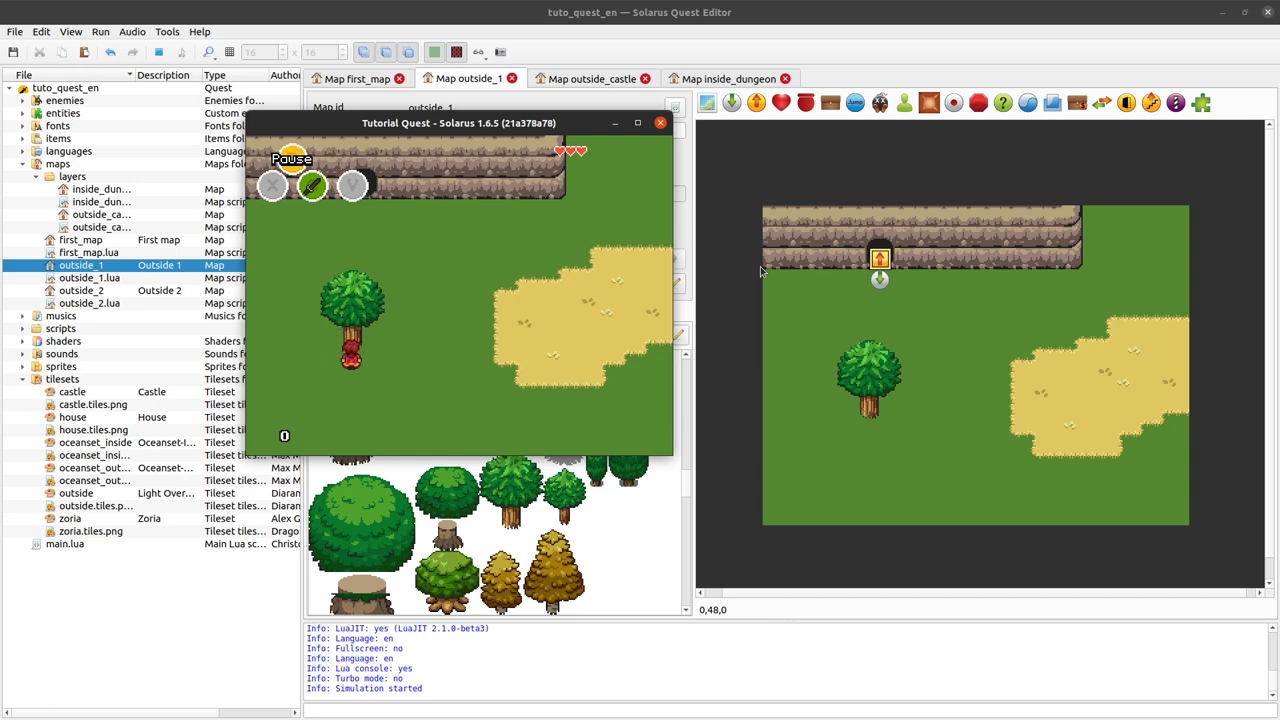
key(Up)
key(Left)
key(Up)
key(Right)
click(660, 123)
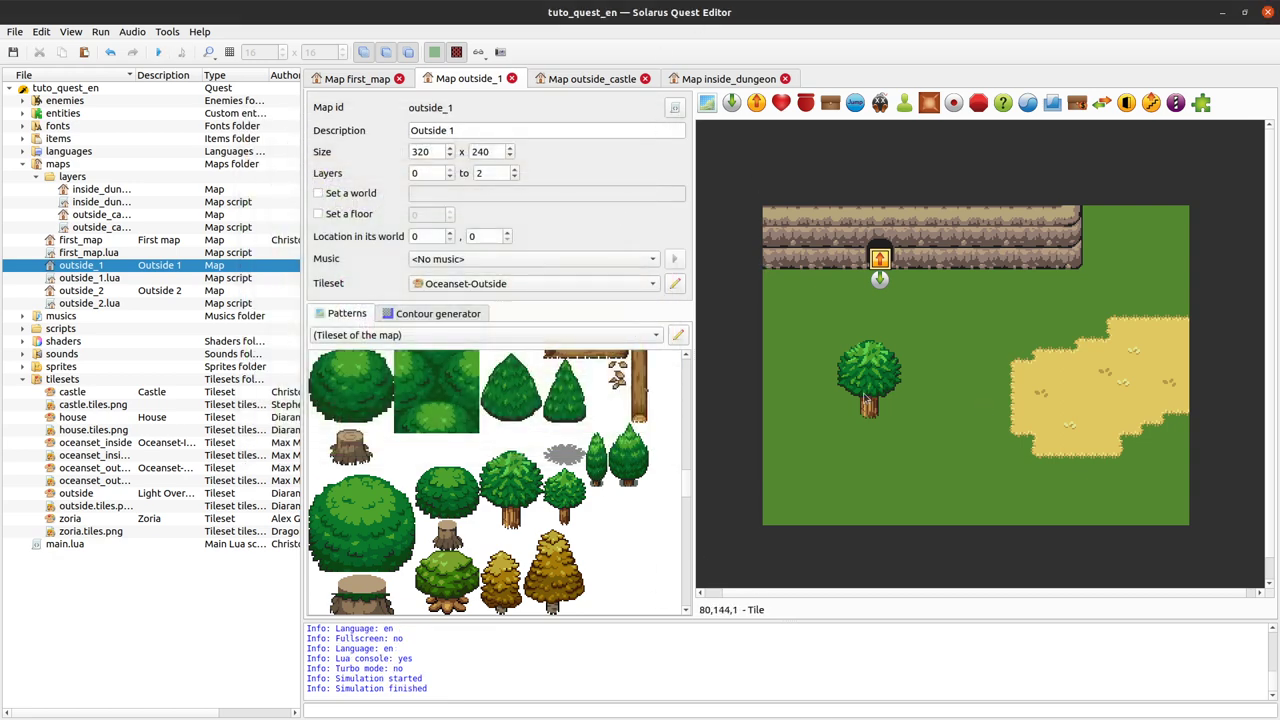
scroll(615, 428, down, 2)
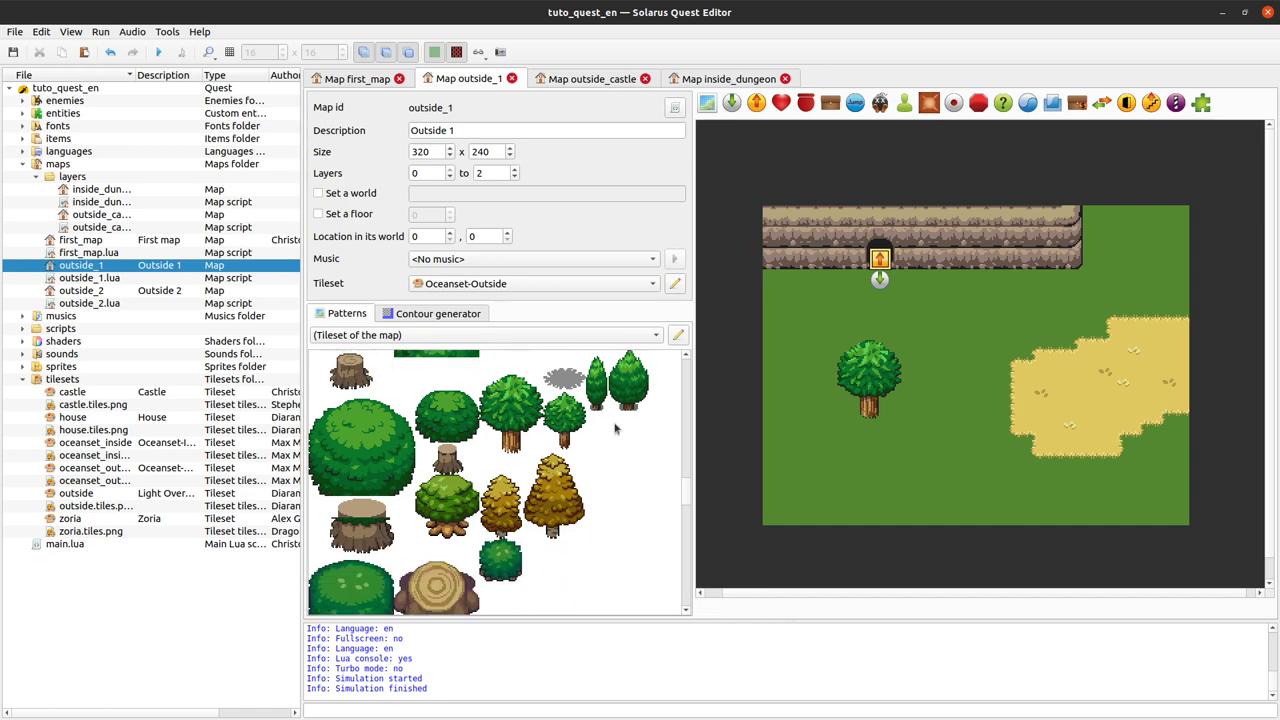
right_click(870, 368)
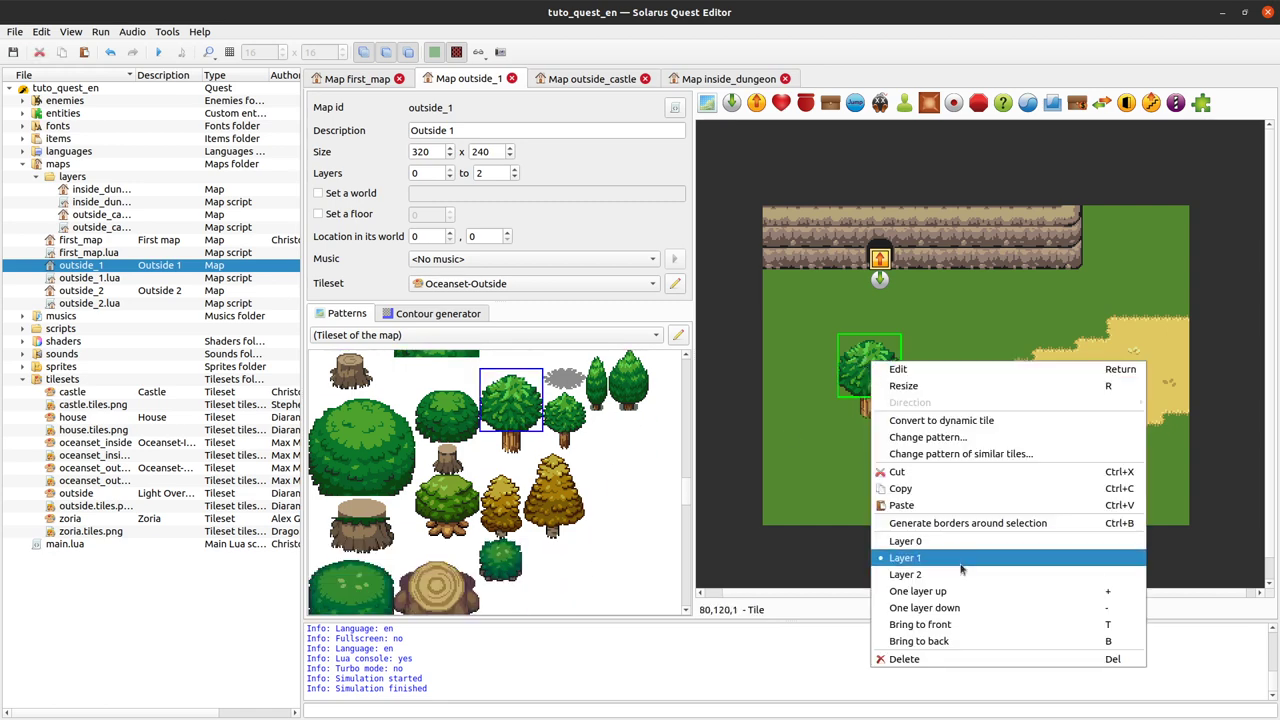
click(807, 456)
right_click(868, 410)
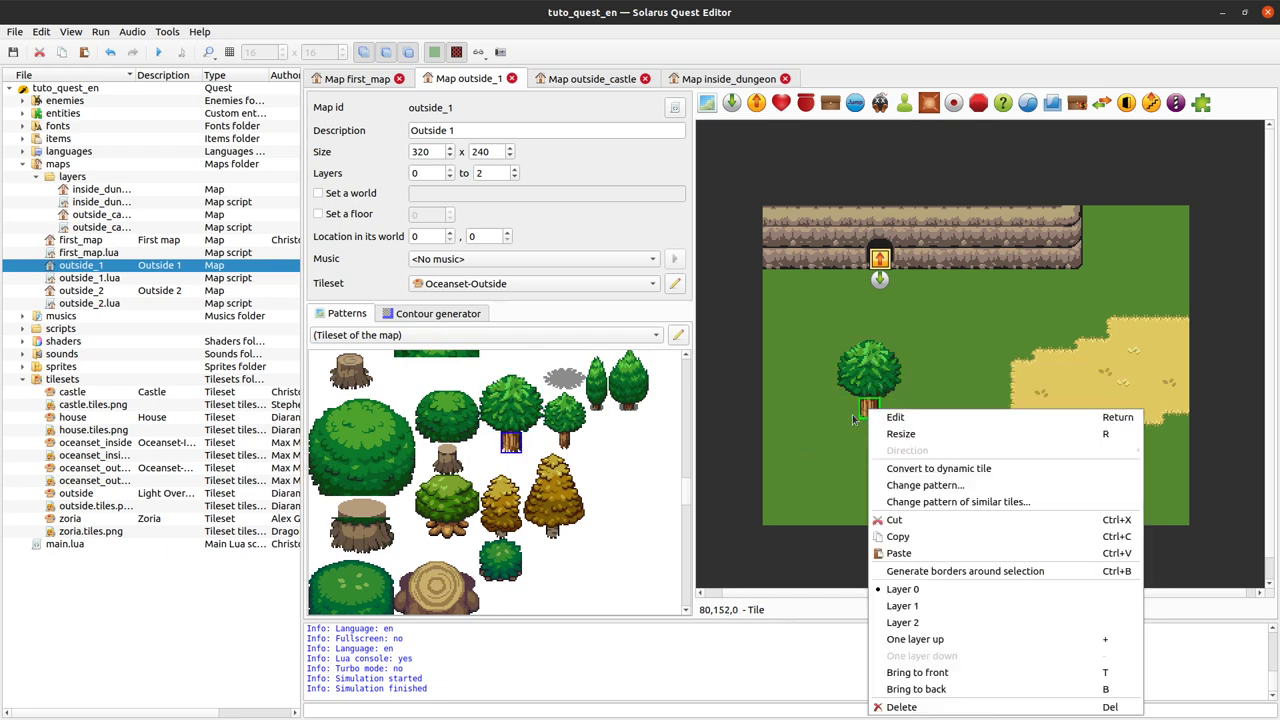
click(893, 445)
click(893, 445)
right_click(945, 436)
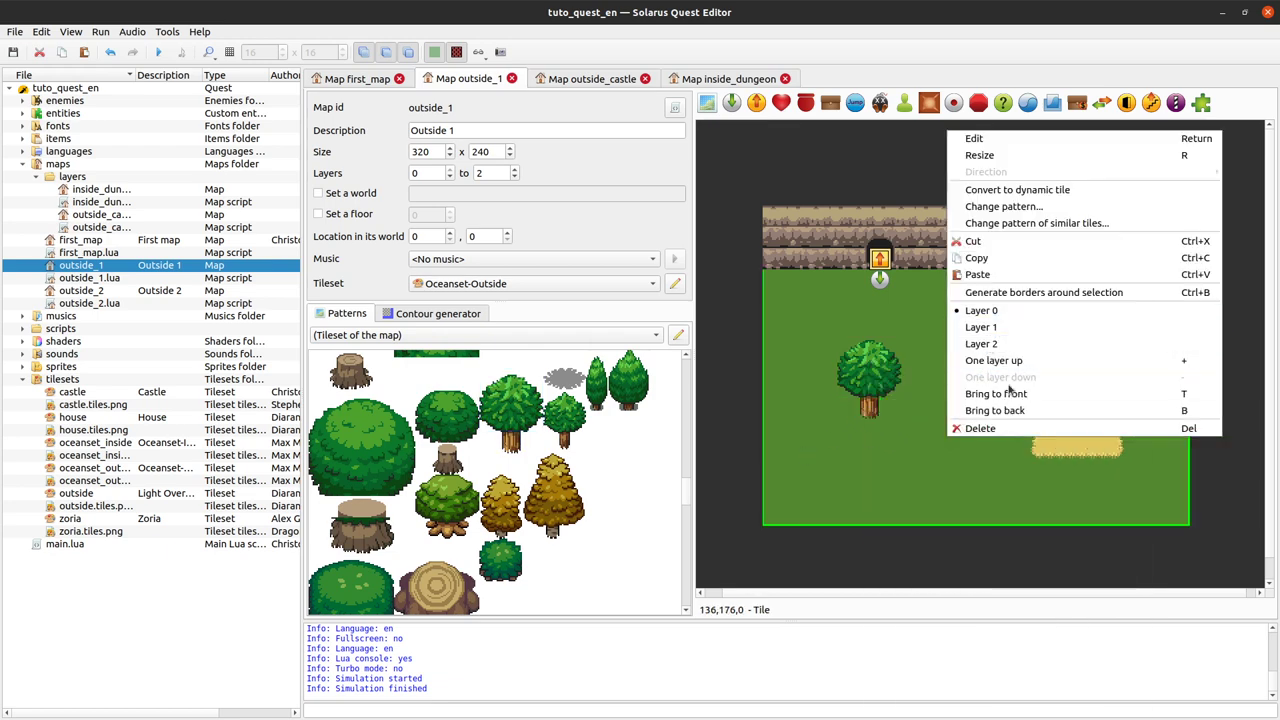
click(1015, 428)
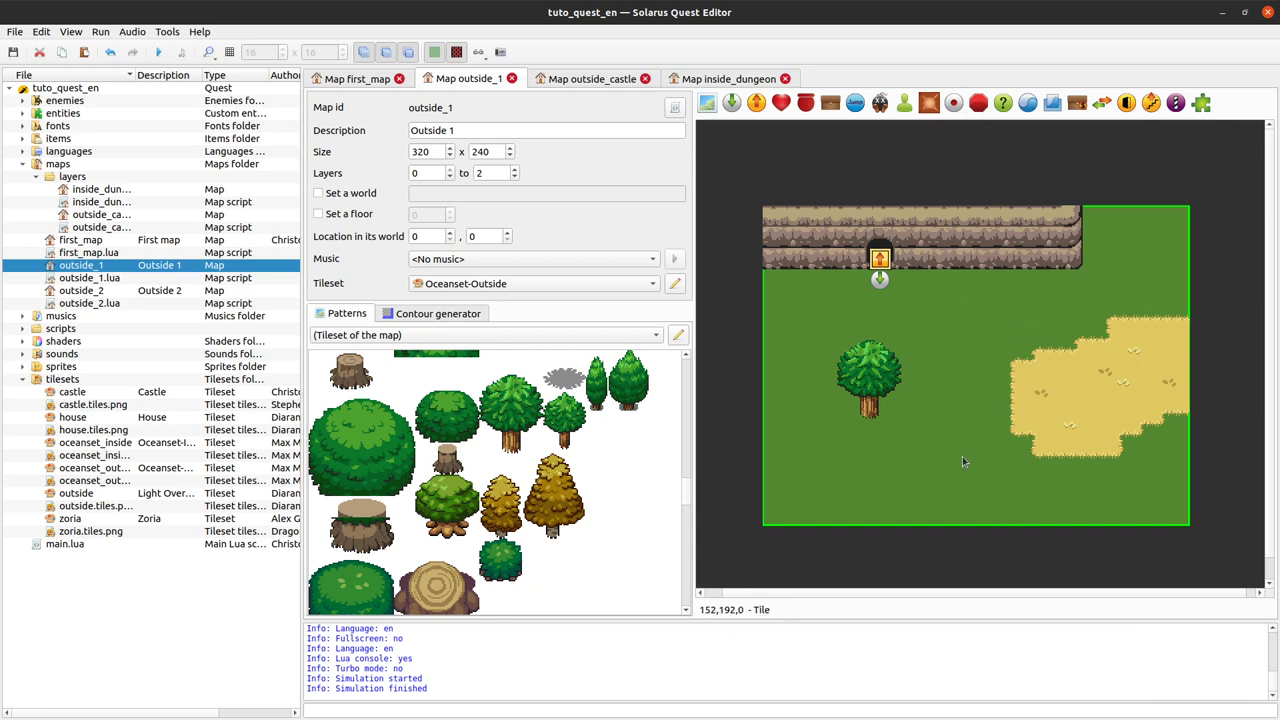
click(437, 170)
click(1240, 440)
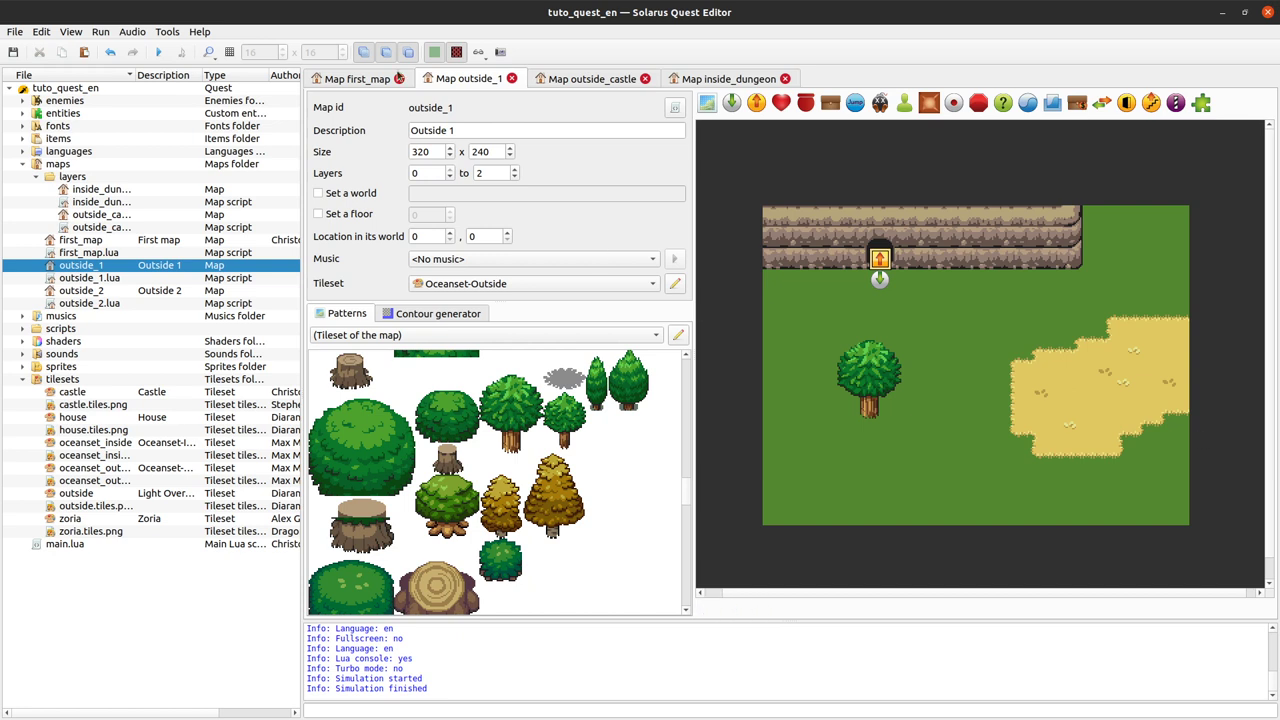
right_click(1071, 388)
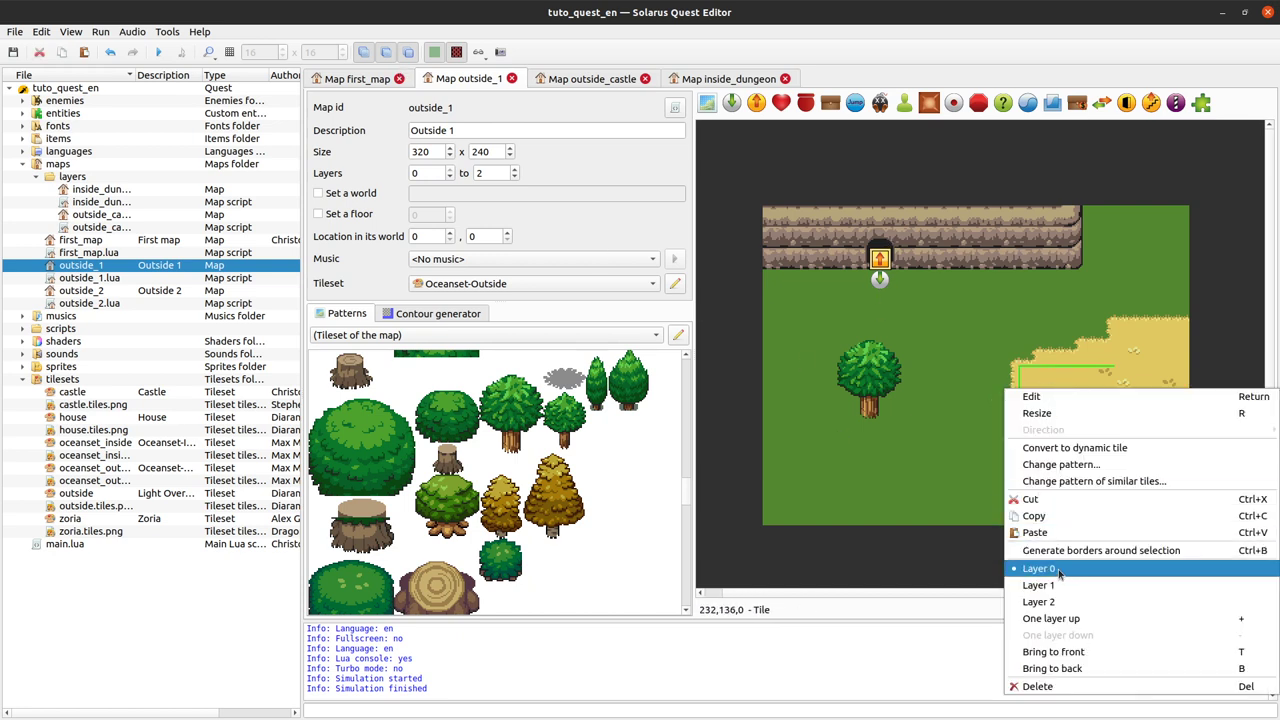
click(1013, 287)
click(729, 282)
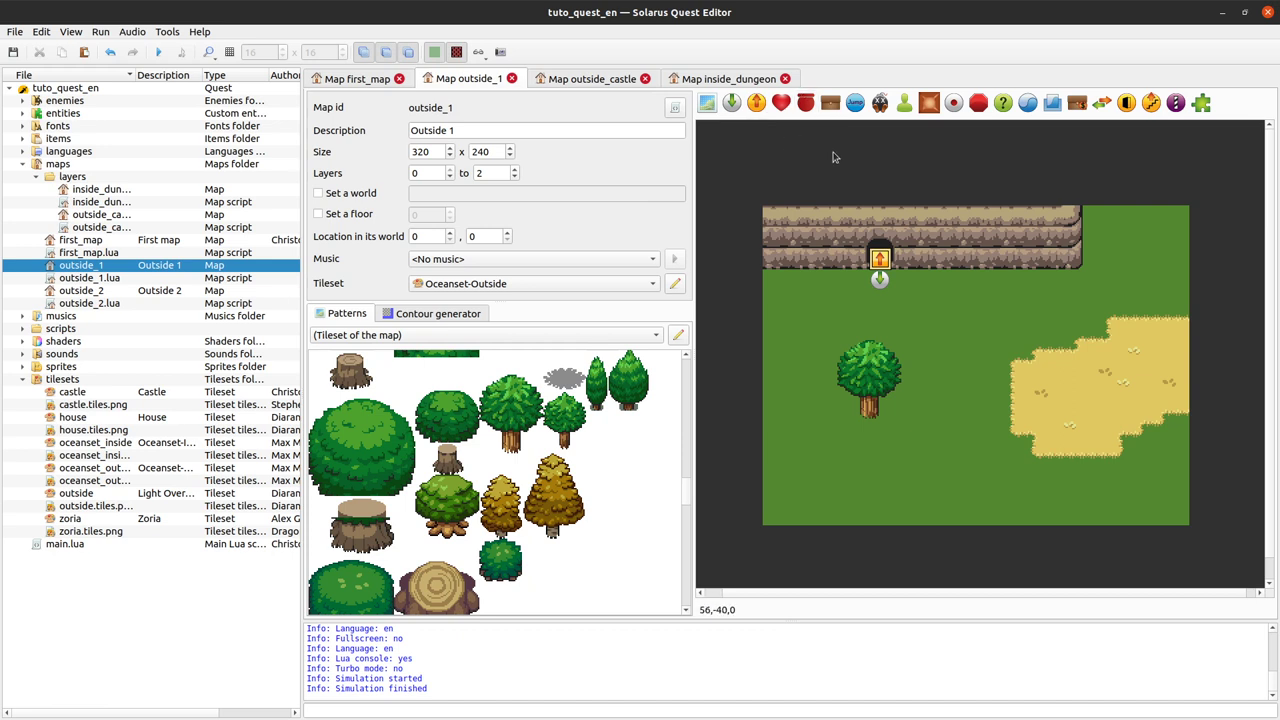
click(365, 51)
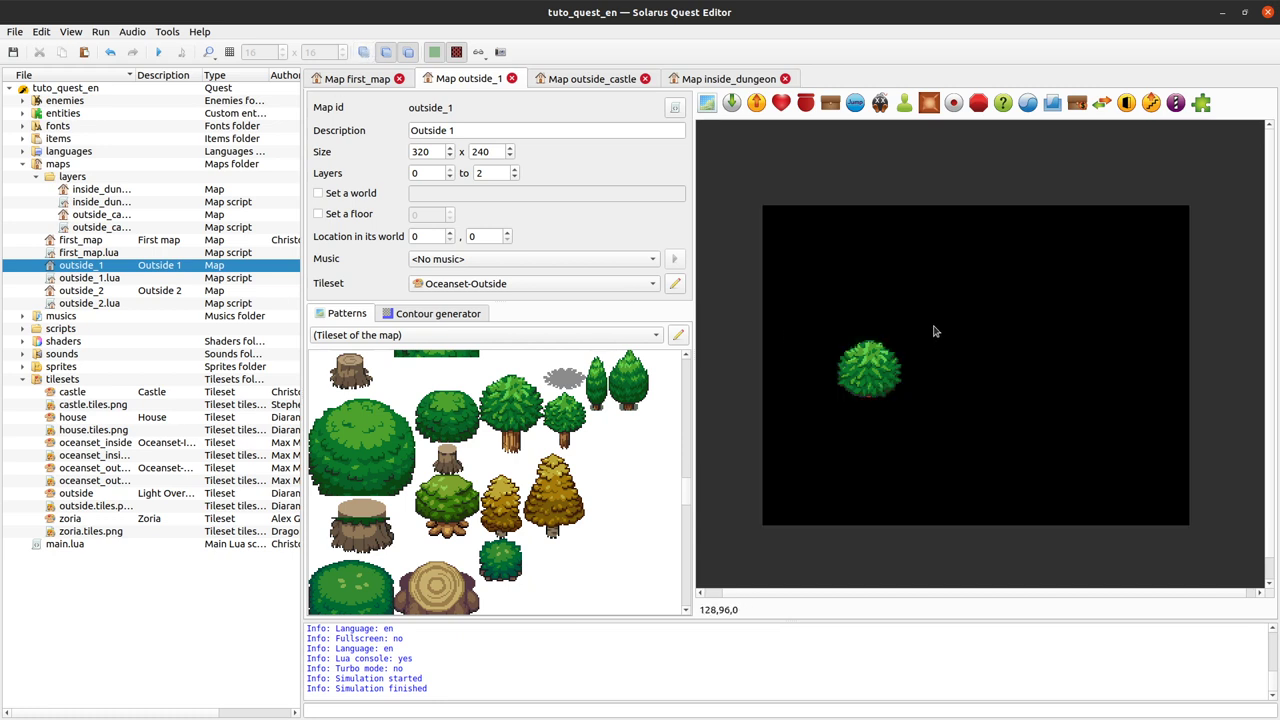
click(901, 387)
click(775, 297)
click(366, 55)
click(388, 53)
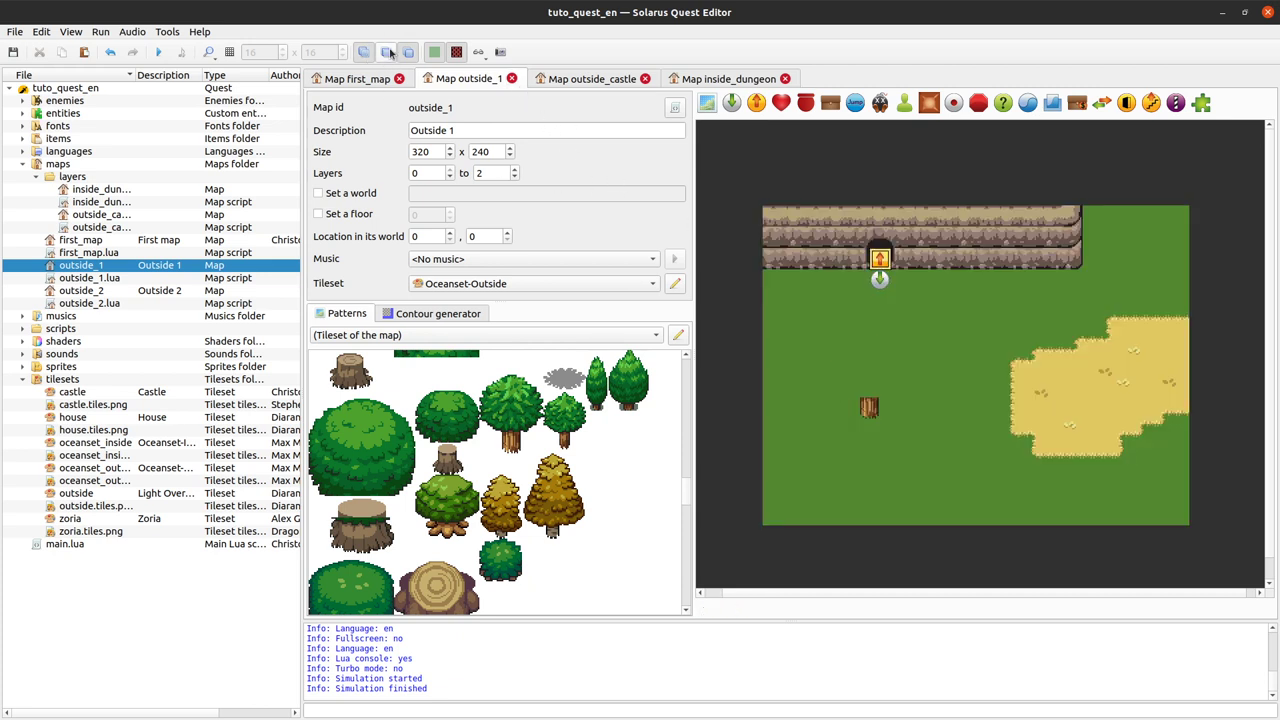
click(387, 53)
click(387, 53)
click(387, 53)
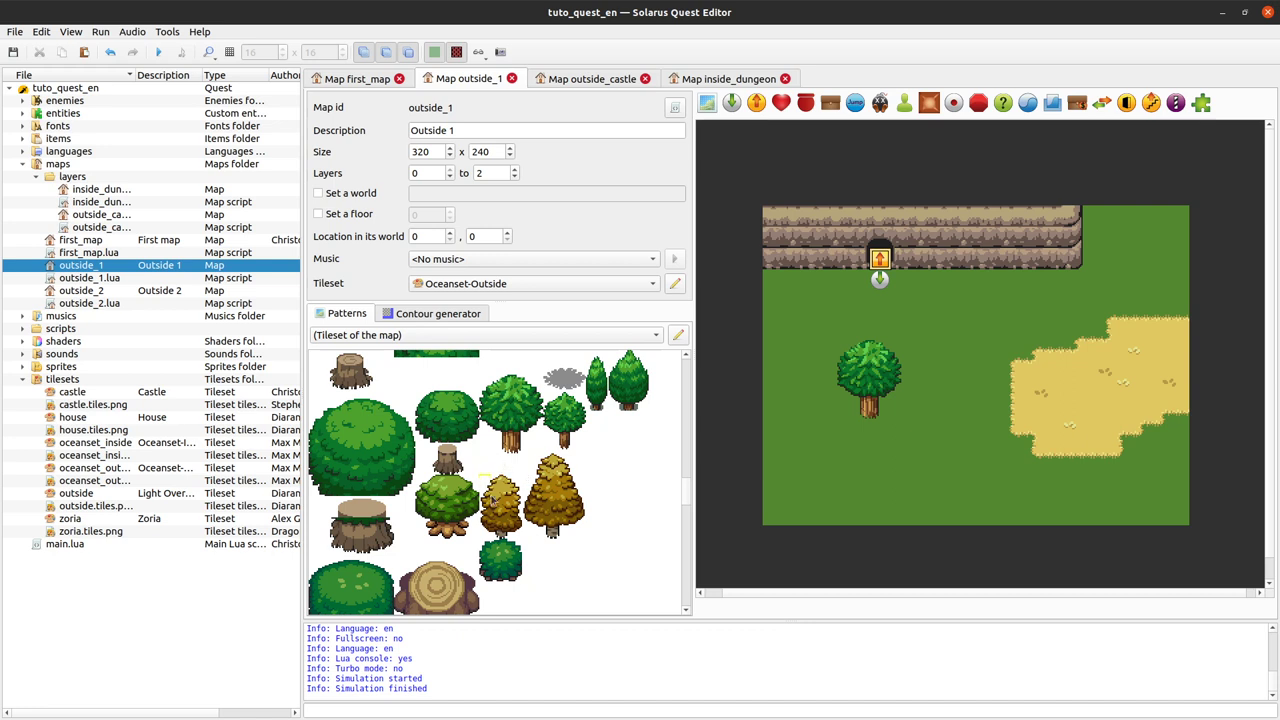
Place the yellow tree pattern on the sand patch of outside_1.
click(500, 505)
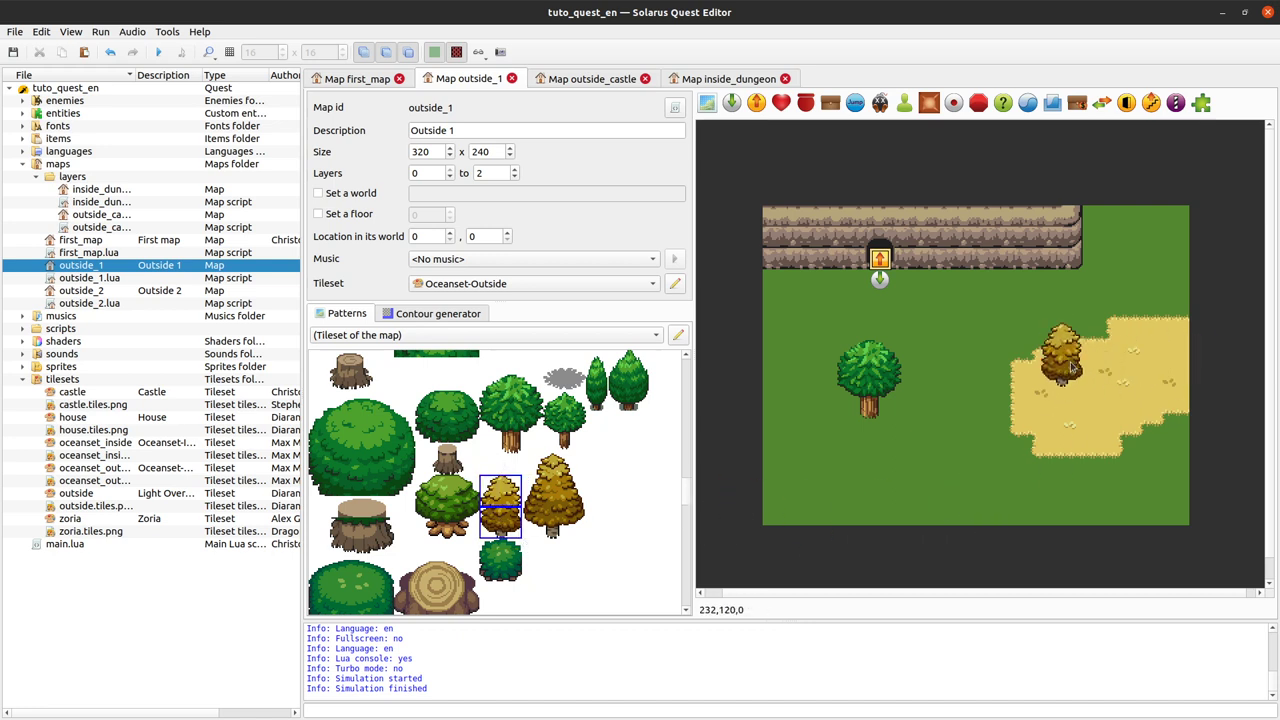
click(1062, 355)
click(1244, 360)
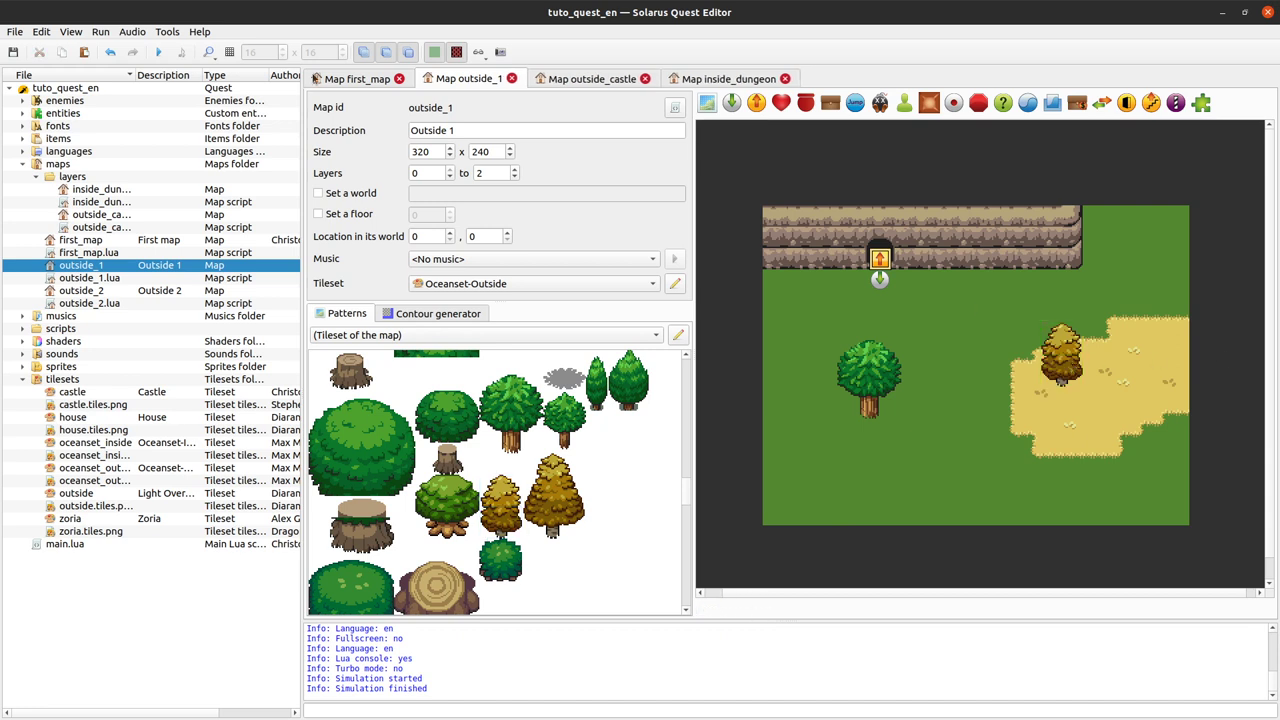
Test-play the quest, walk the hero around the yellow tree, then close the game.
click(159, 52)
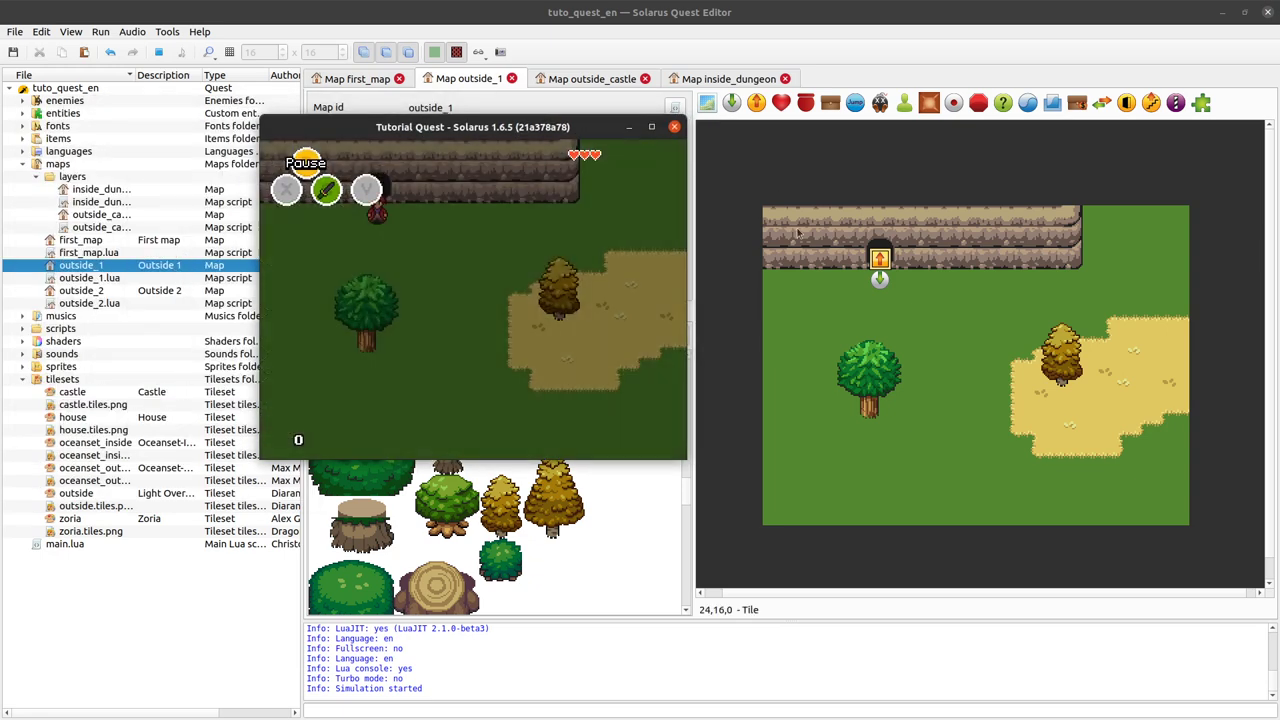
key(Right)
key(Down)
key(Up)
key(Left)
key(Down)
key(Up)
key(Right)
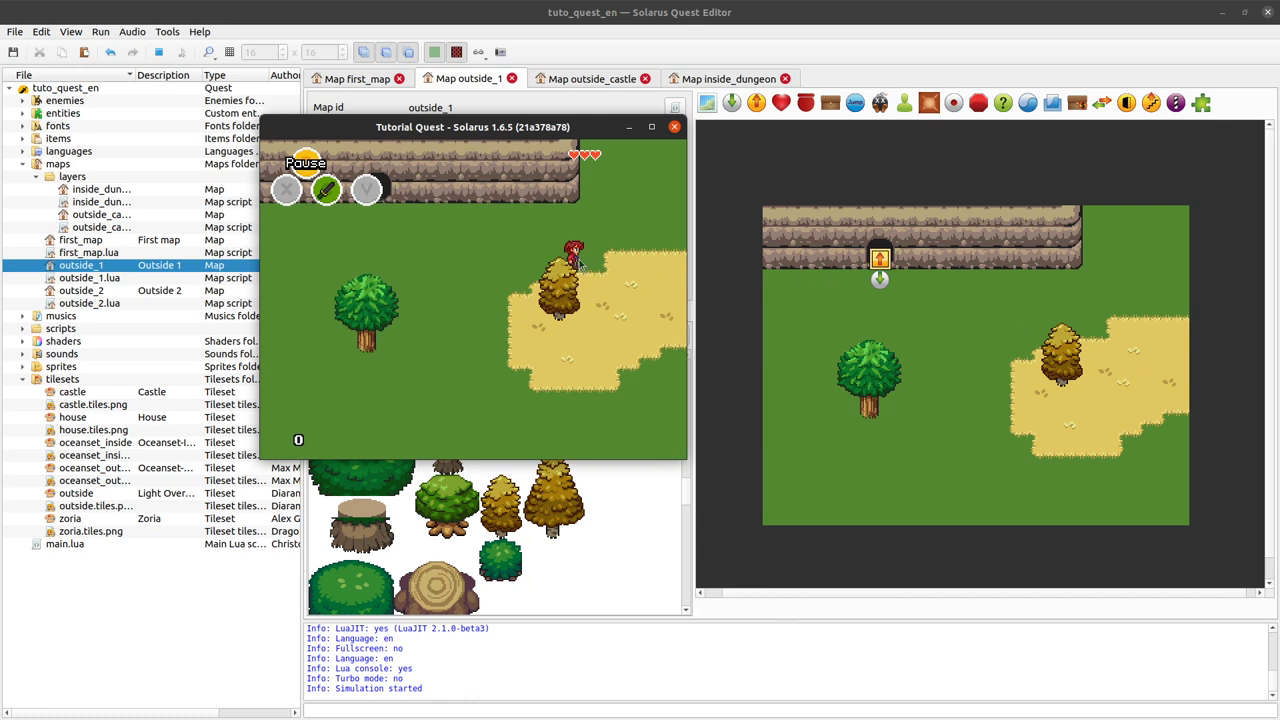
key(Down)
key(Left)
key(Down)
key(Right)
key(Down)
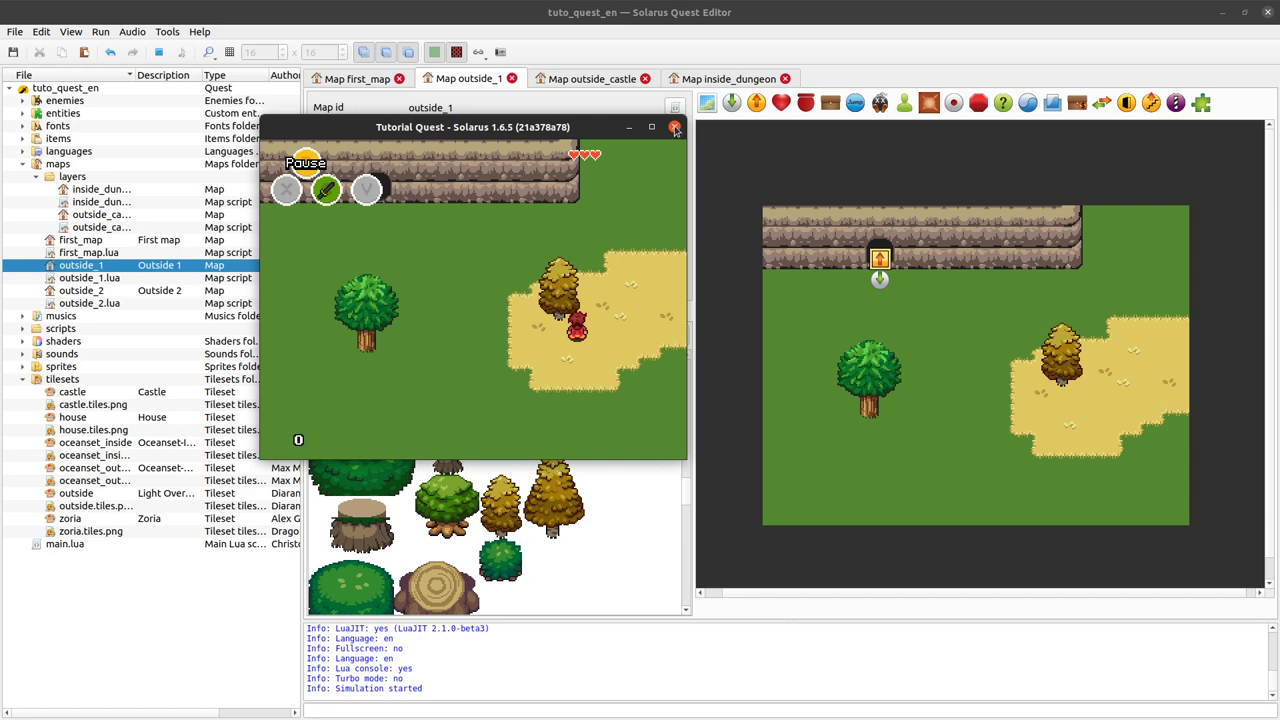
click(675, 129)
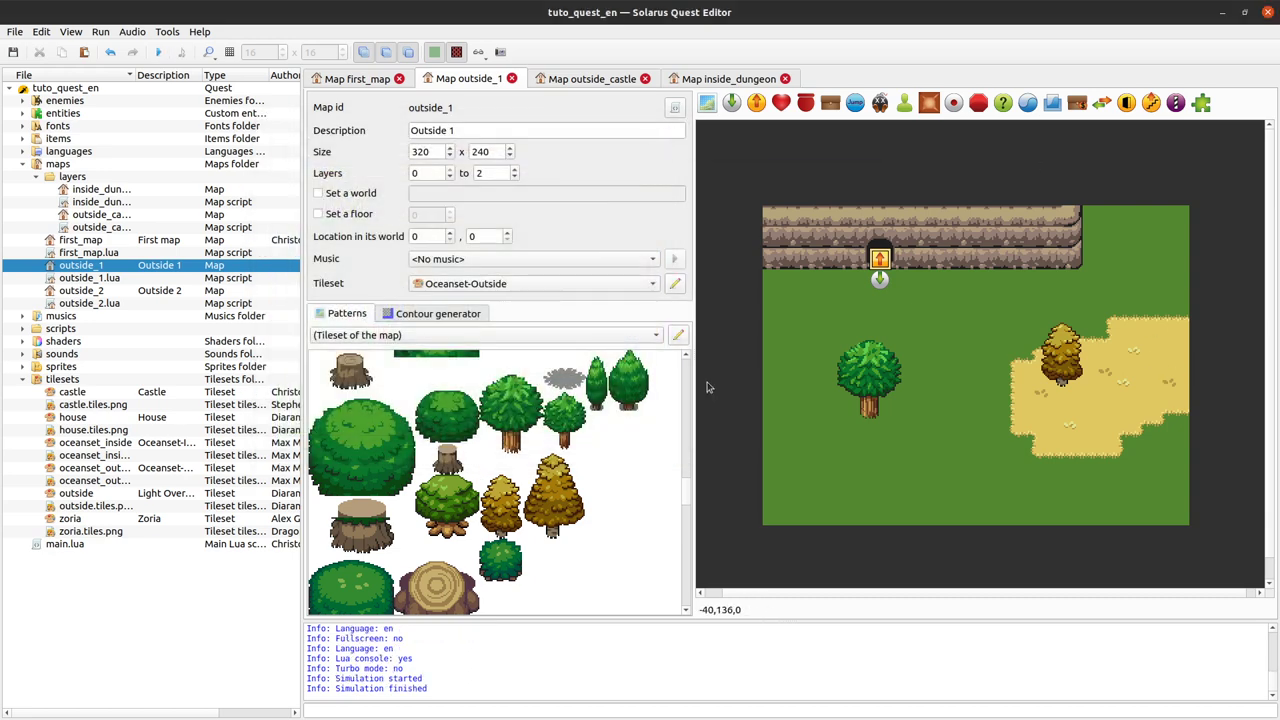
Inspect the placed tree and the round tree and trunk patterns in the tileset.
click(869, 370)
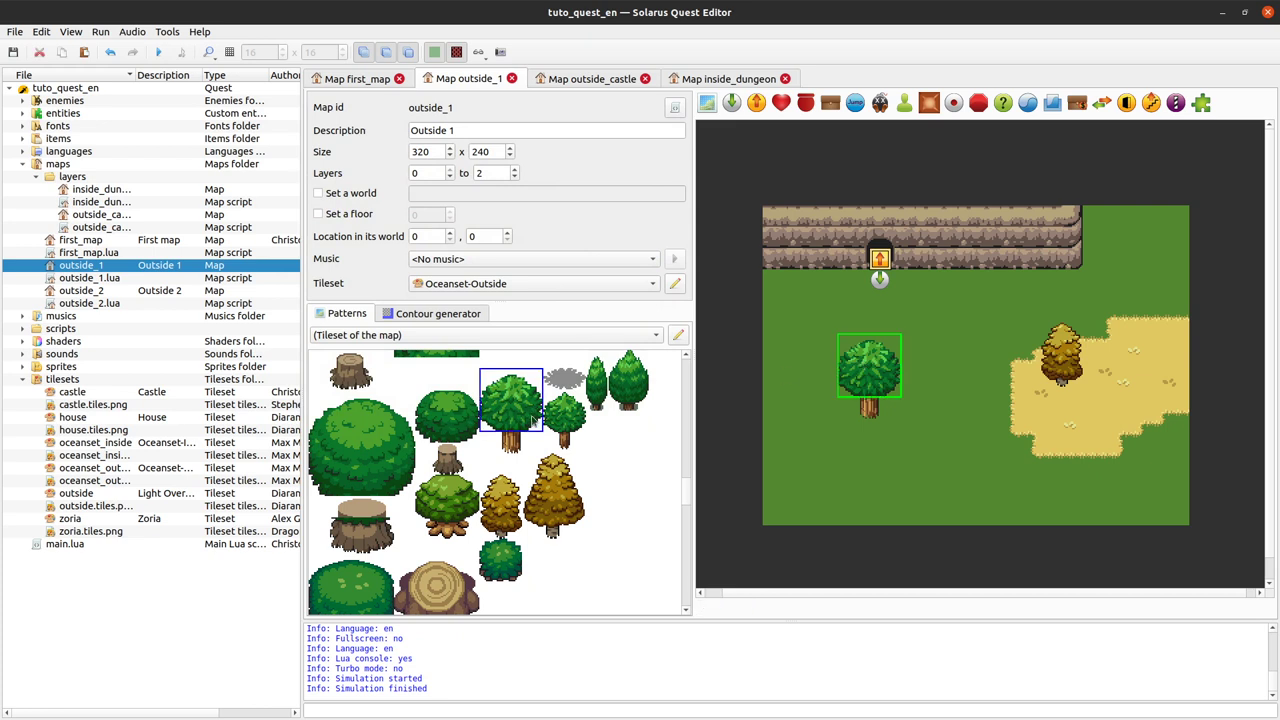
scroll(643, 460, up, 2)
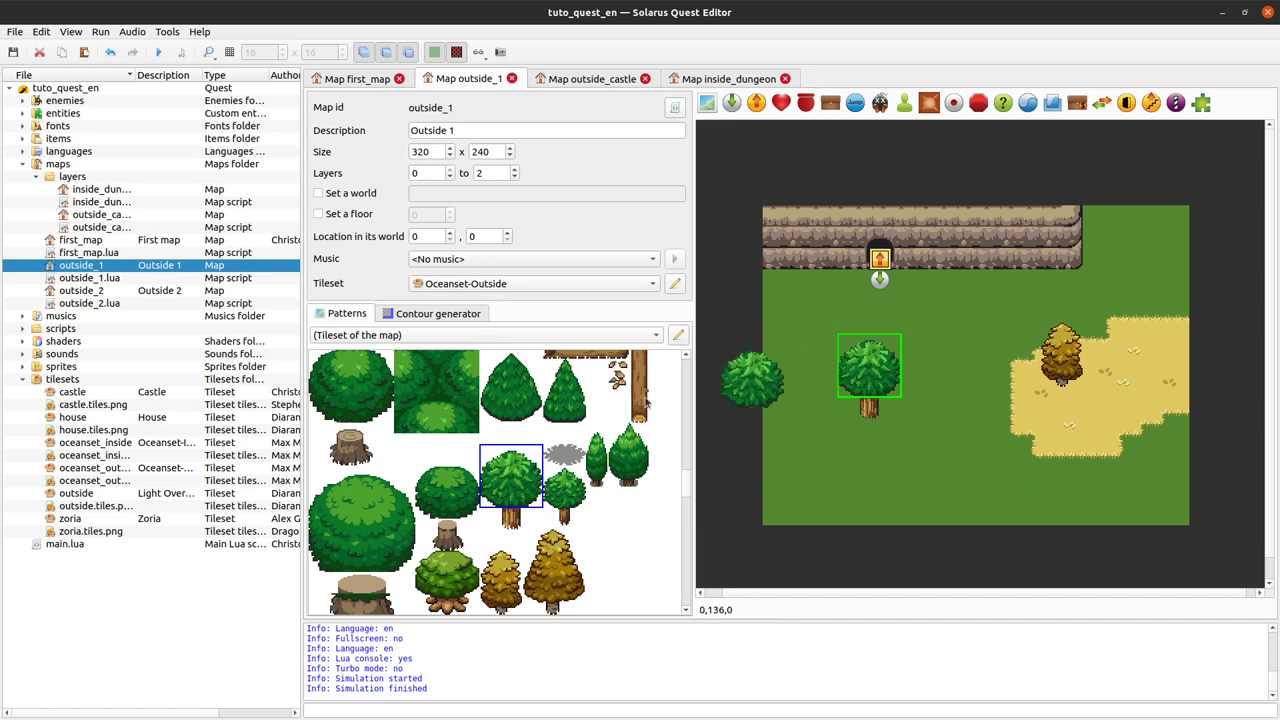
click(594, 541)
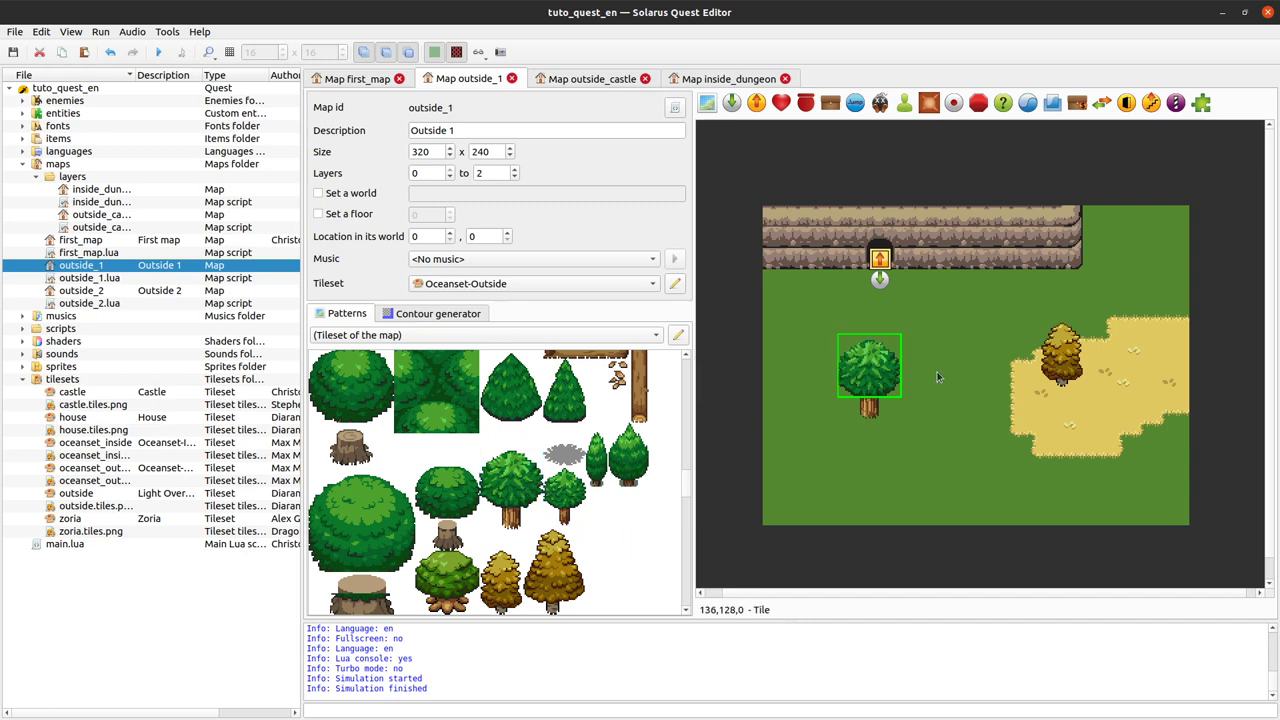
click(512, 484)
click(592, 518)
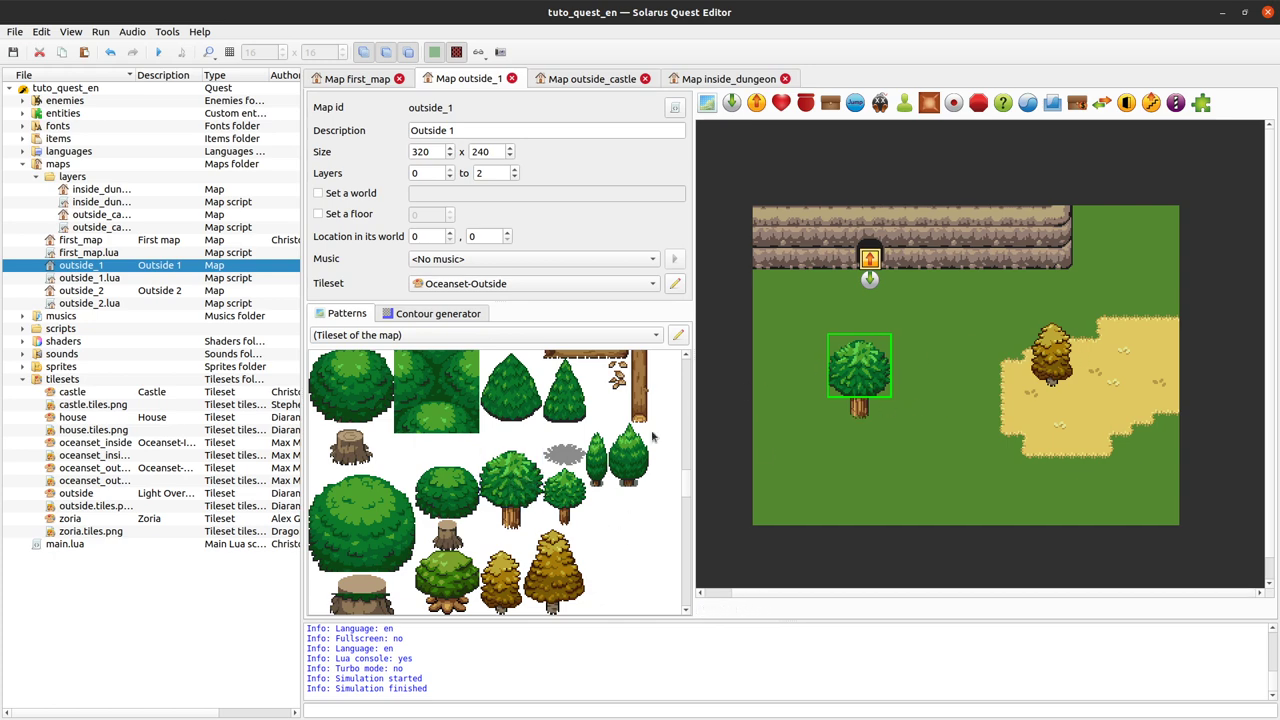
click(517, 481)
click(511, 518)
click(786, 391)
Move the green tree's trunk tile to Layer 1.
right_click(861, 410)
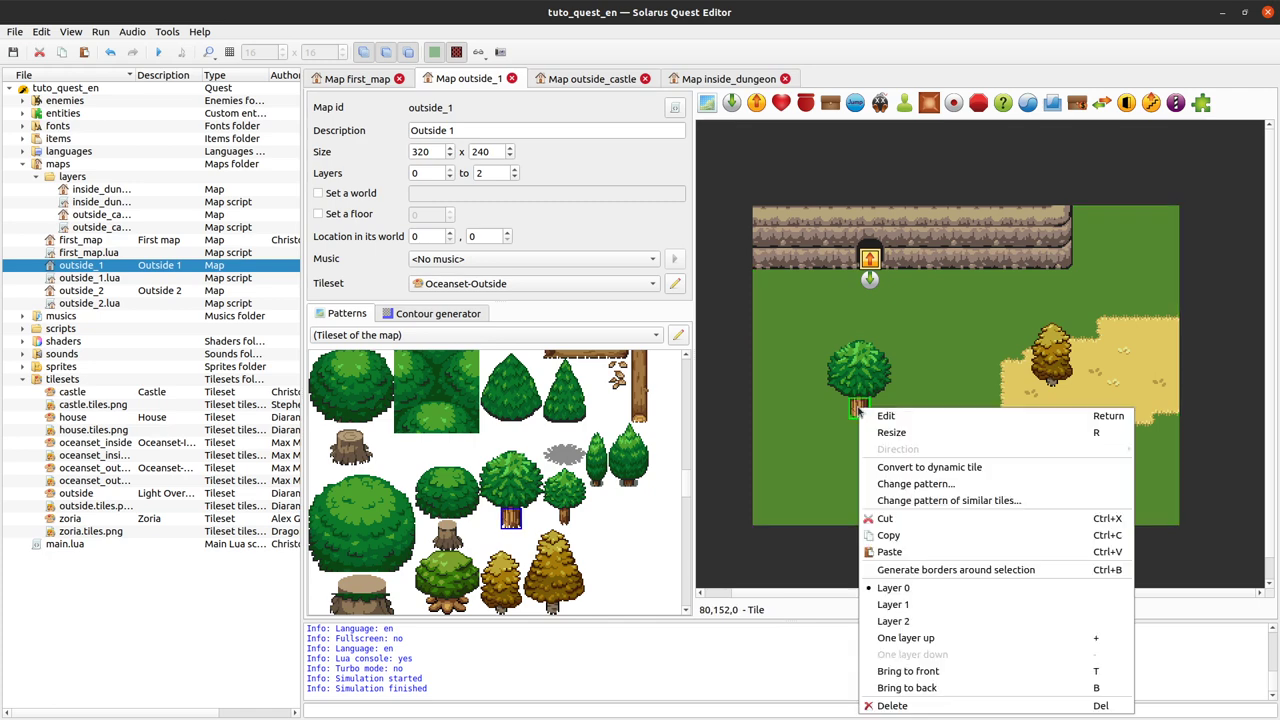
click(900, 604)
right_click(851, 408)
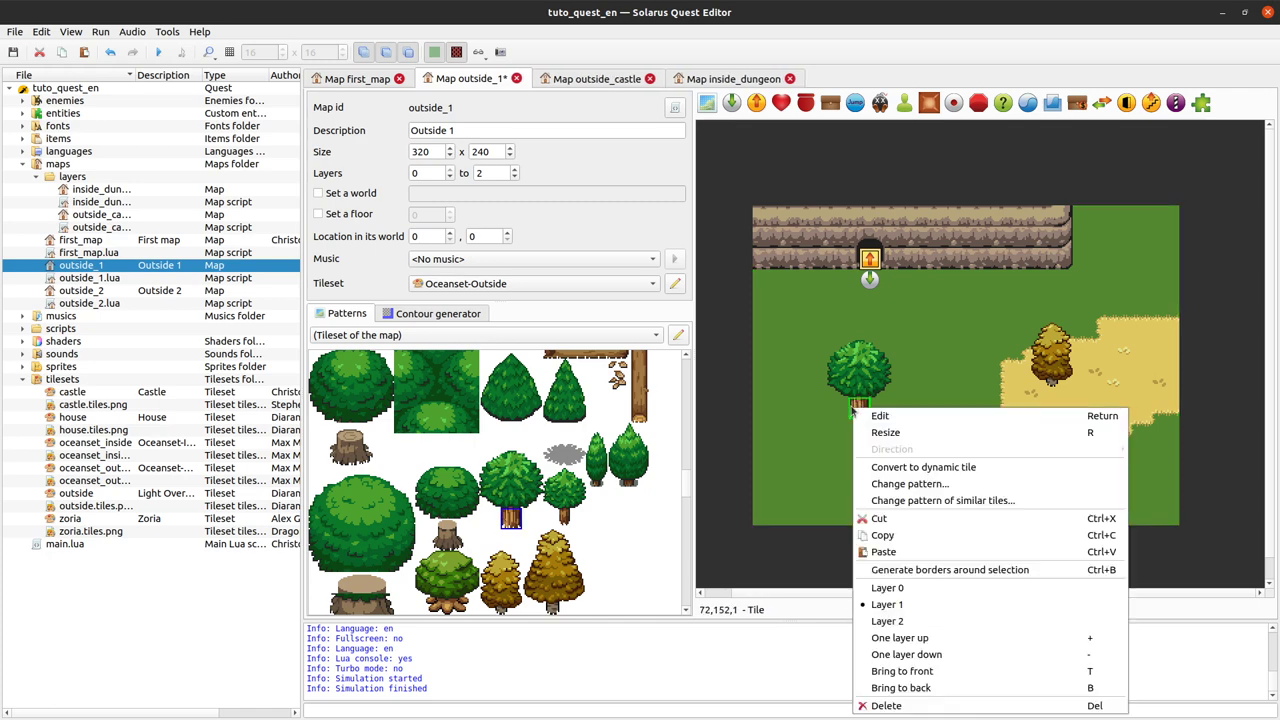
click(925, 569)
Select the whole tree and put it on Layer 0.
drag(711, 328, 895, 427)
right_click(863, 353)
click(914, 521)
Save outside_1 and test-walk the hero around and behind the green tree's canopy.
key(ctrl+s)
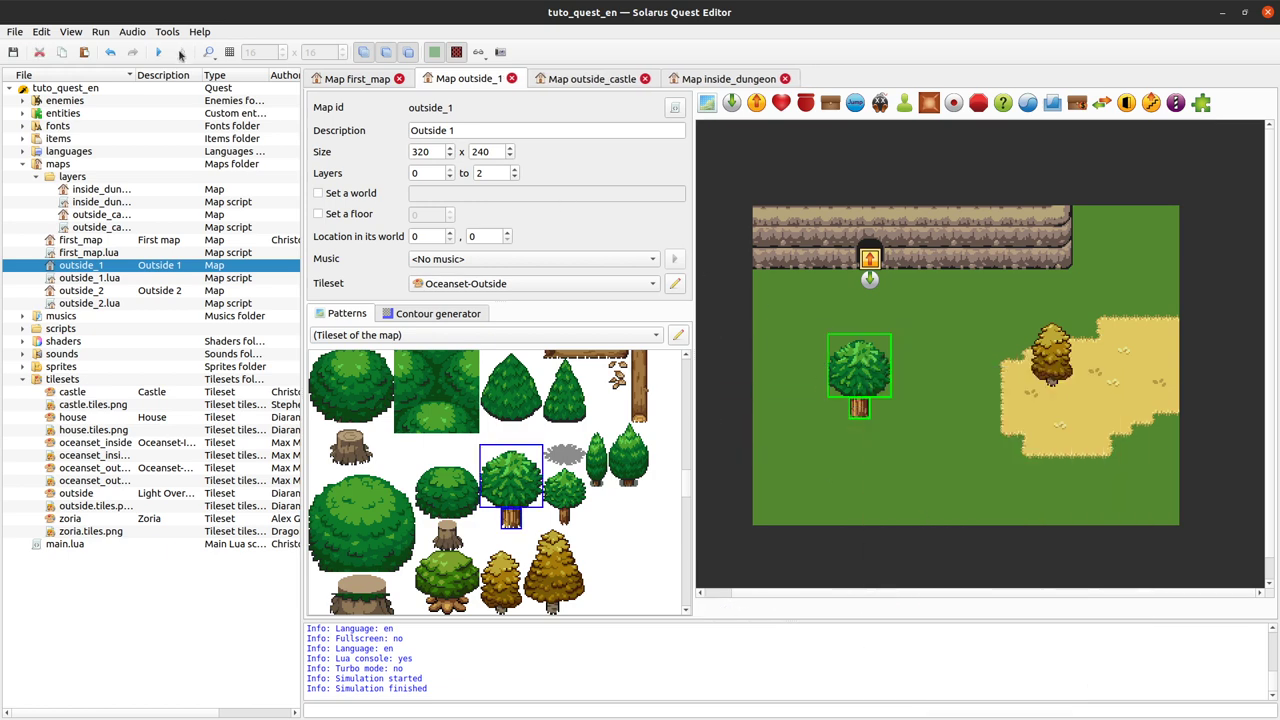
click(159, 52)
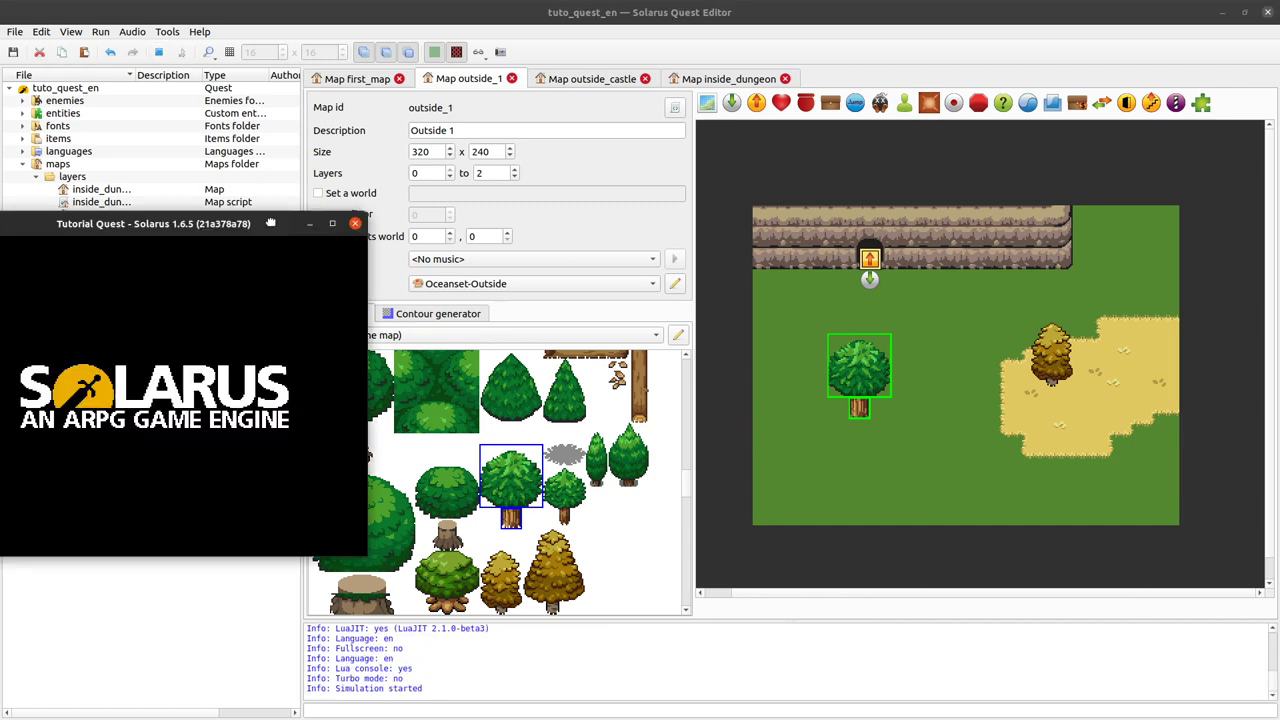
key(Down)
key(Down)
key(Left)
key(Up)
key(Right)
key(Down)
key(Up)
key(Left)
key(Right)
key(Up)
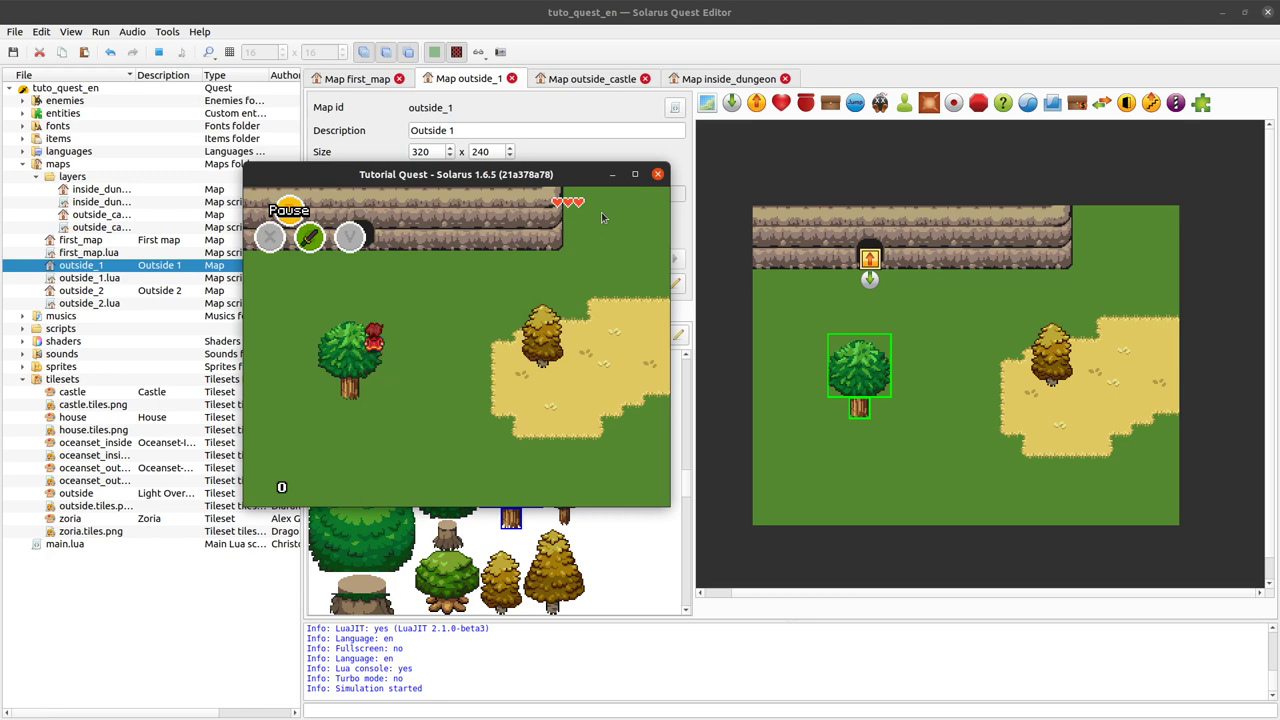
Close the game and drag the green tree up and to the right.
click(657, 175)
click(758, 326)
drag(858, 372, 944, 322)
Place a big stump at the lower left of outside_1 with a bush on top.
scroll(432, 497, down, 5)
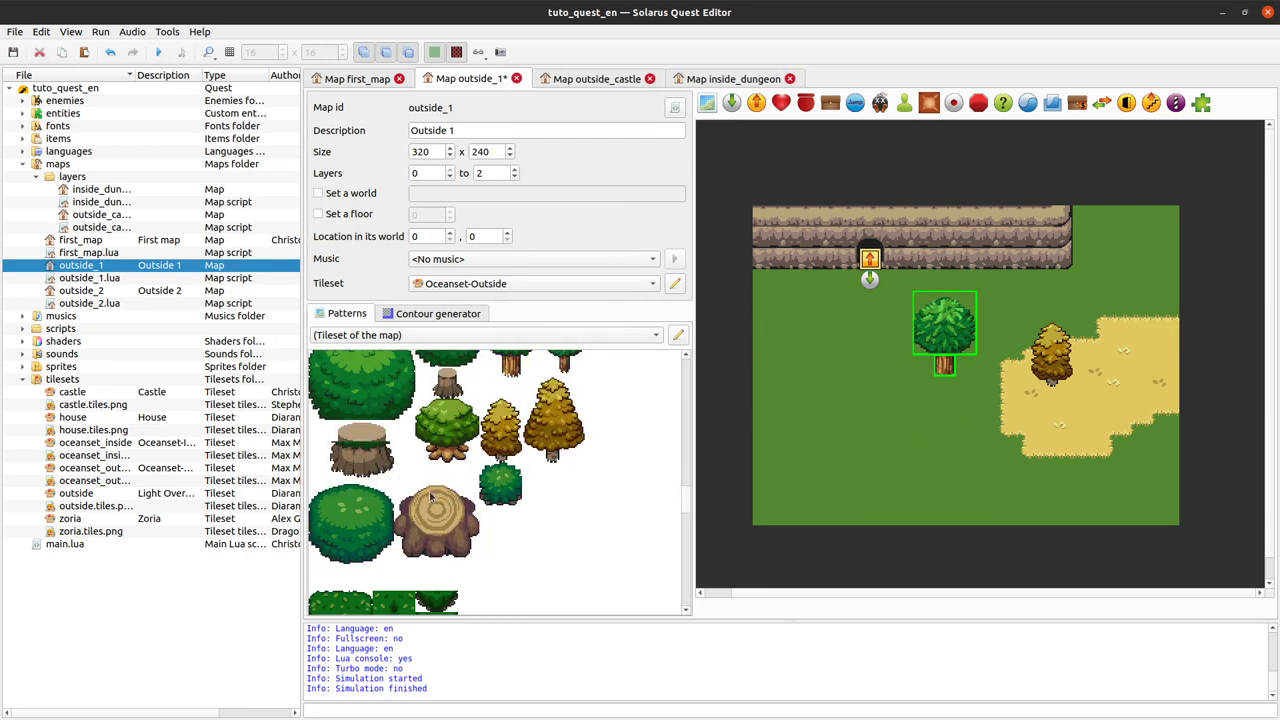
drag(390, 484, 486, 556)
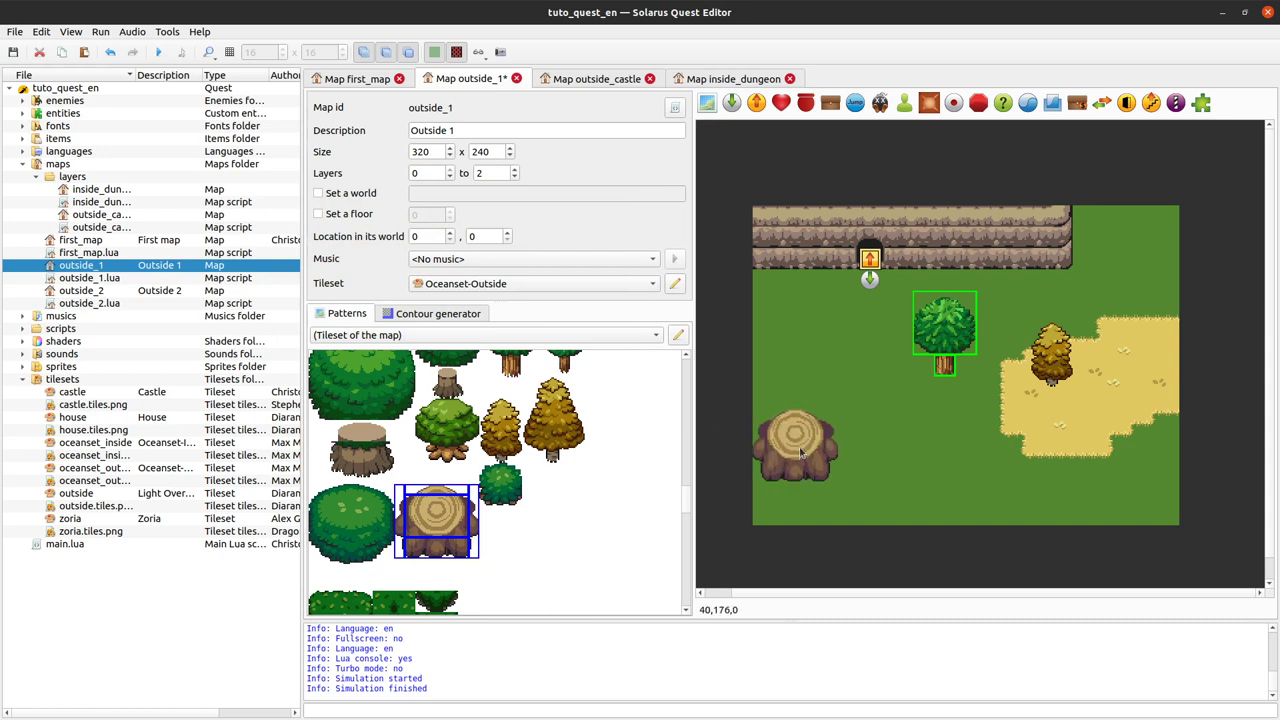
click(815, 457)
scroll(378, 403, up, 3)
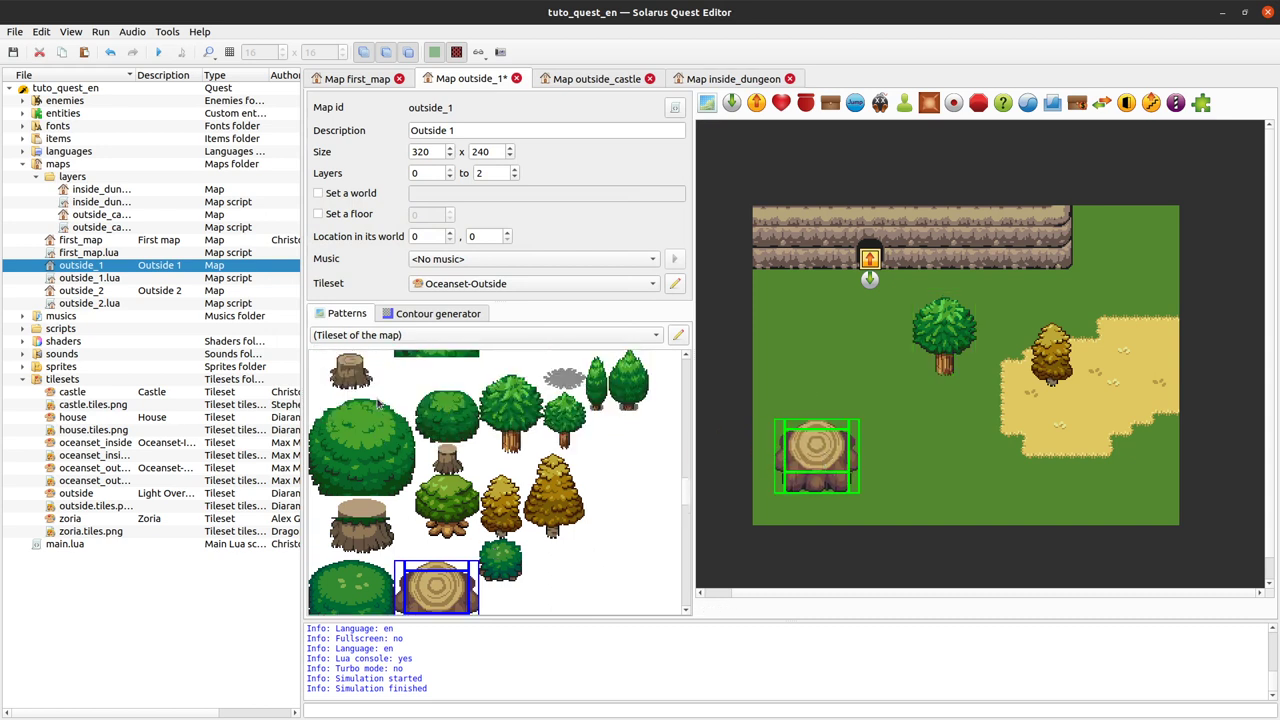
scroll(400, 453, down, 3)
drag(314, 488, 392, 562)
click(816, 440)
Save outside_1, run the quest and walk the hero around the round tree.
key(Escape)
key(ctrl+s)
click(158, 52)
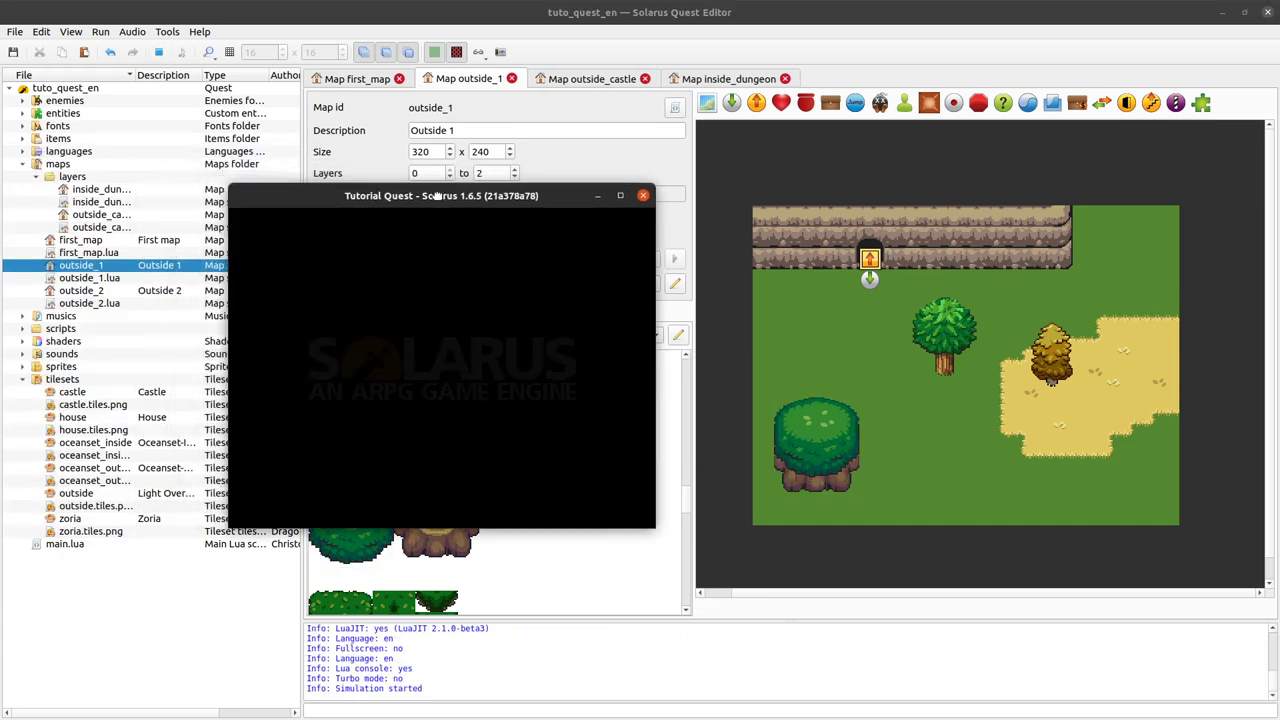
key(Down)
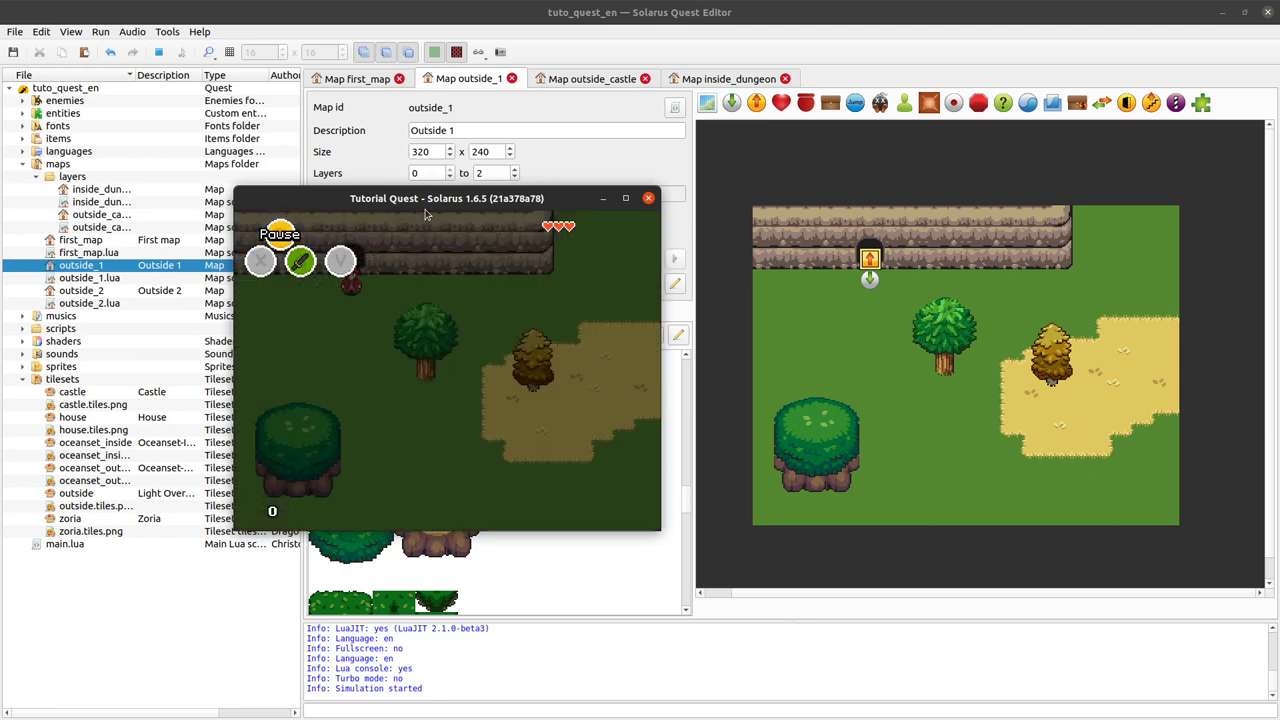
key(Down)
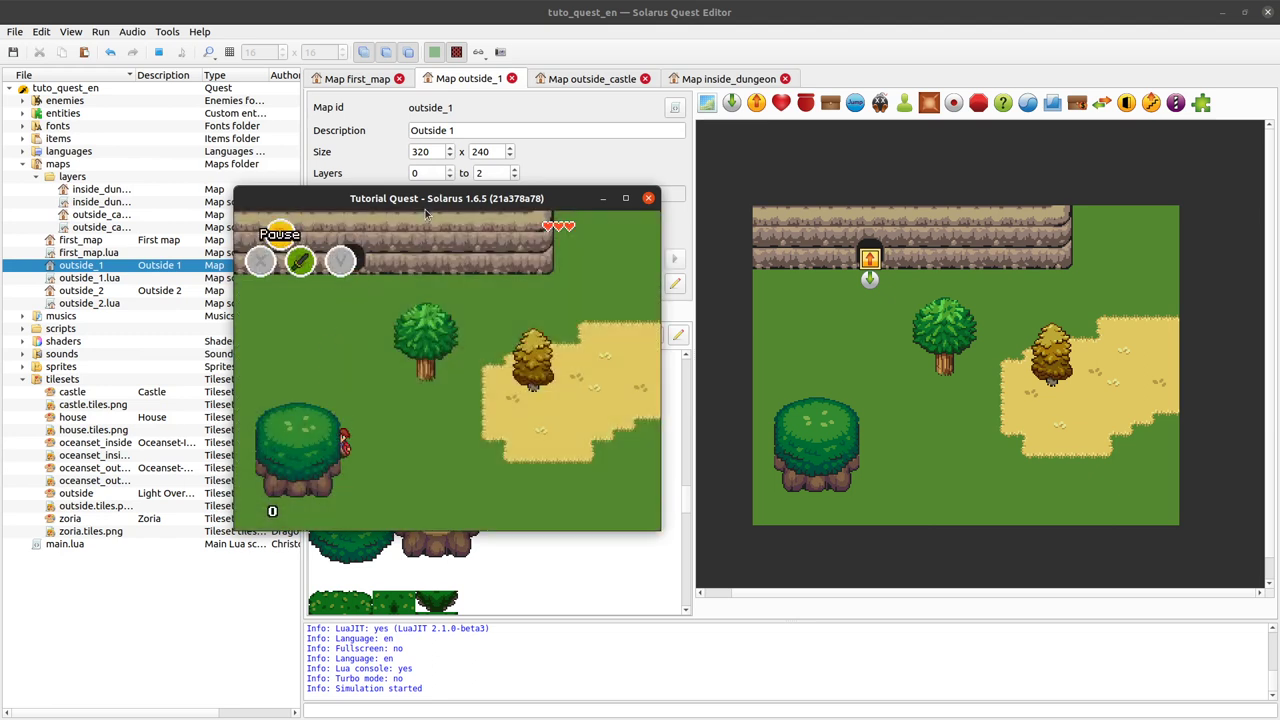
key(Down)
key(Down)
key(Down)
key(Left)
key(Up)
Walk the hero onto the sand around the yellow tree, then close the game.
key(Up)
key(Right)
key(Right)
key(Up)
key(Right)
key(Up)
key(Left)
click(649, 198)
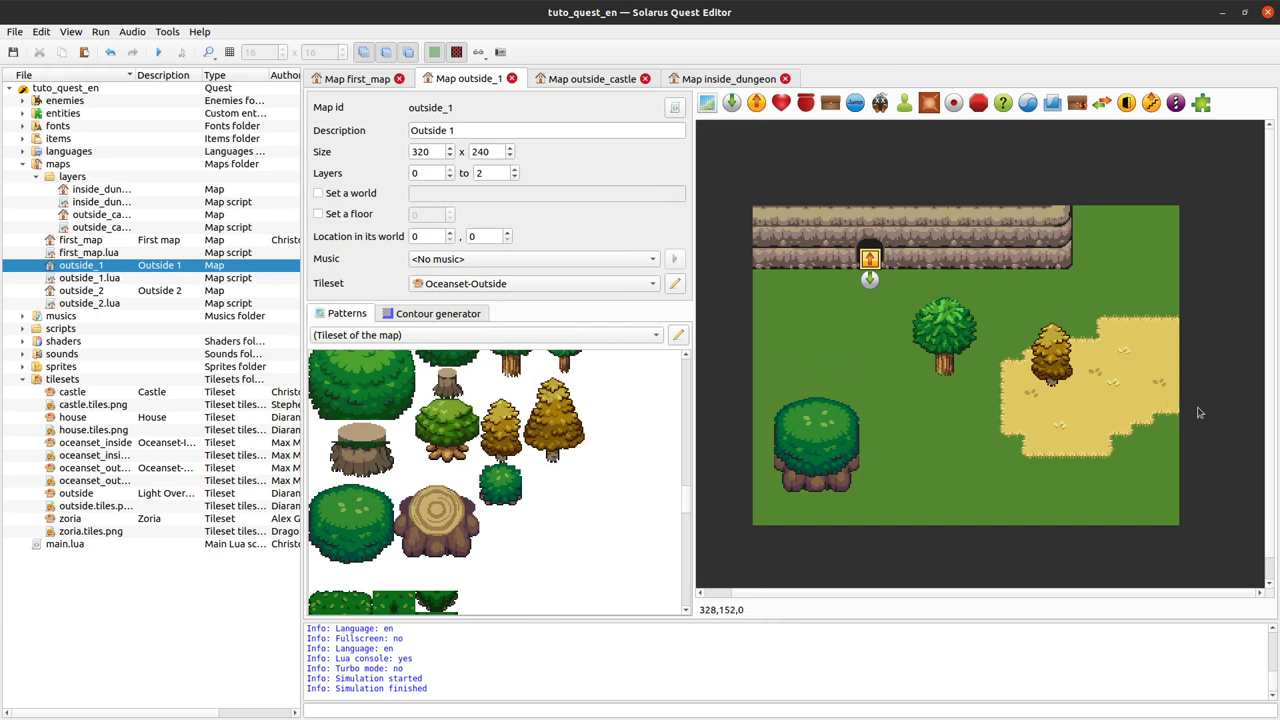
Hide the map's upper-layer tiles, then select and clear every tile on the map.
scroll(1094, 431, down, 1)
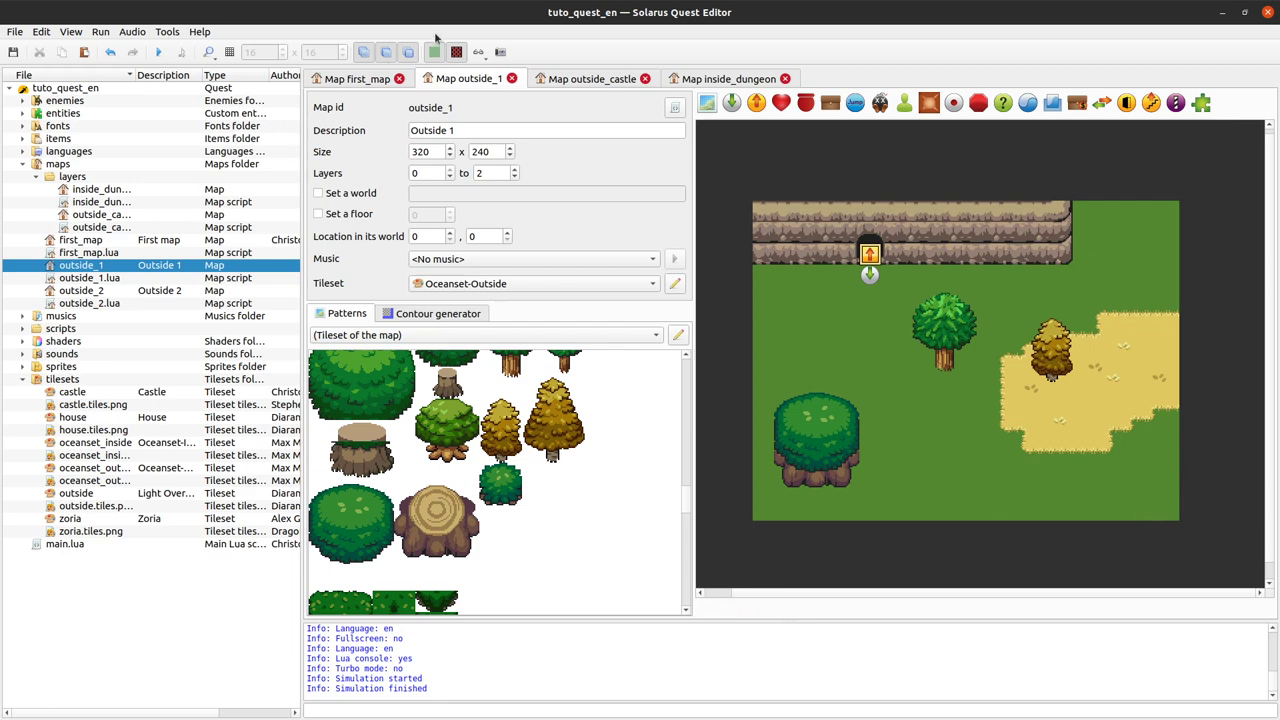
click(386, 52)
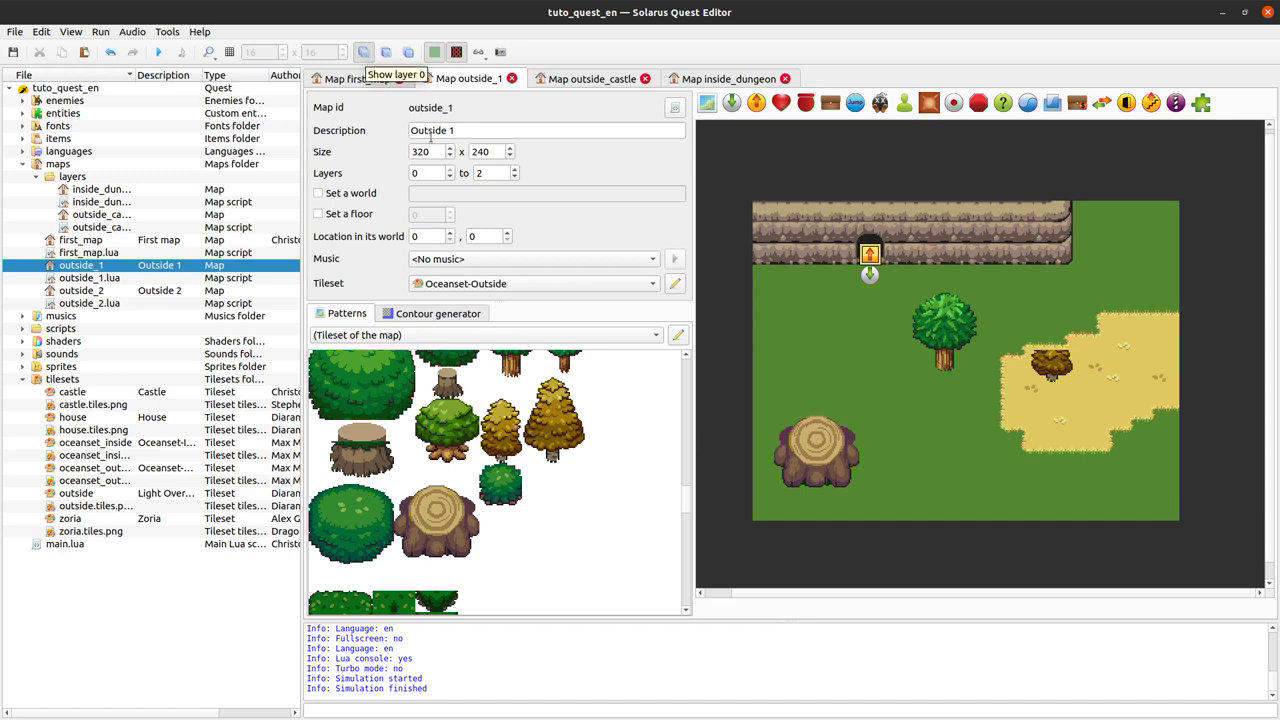
drag(1210, 189, 757, 576)
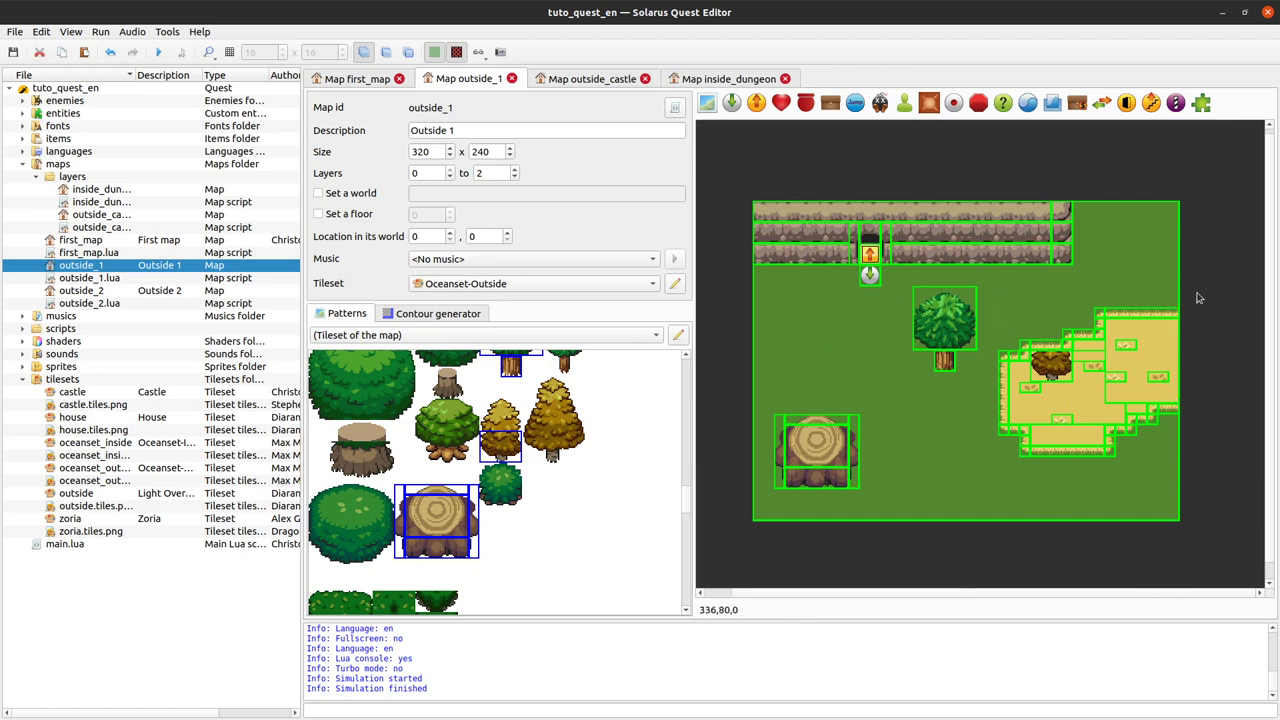
click(1230, 267)
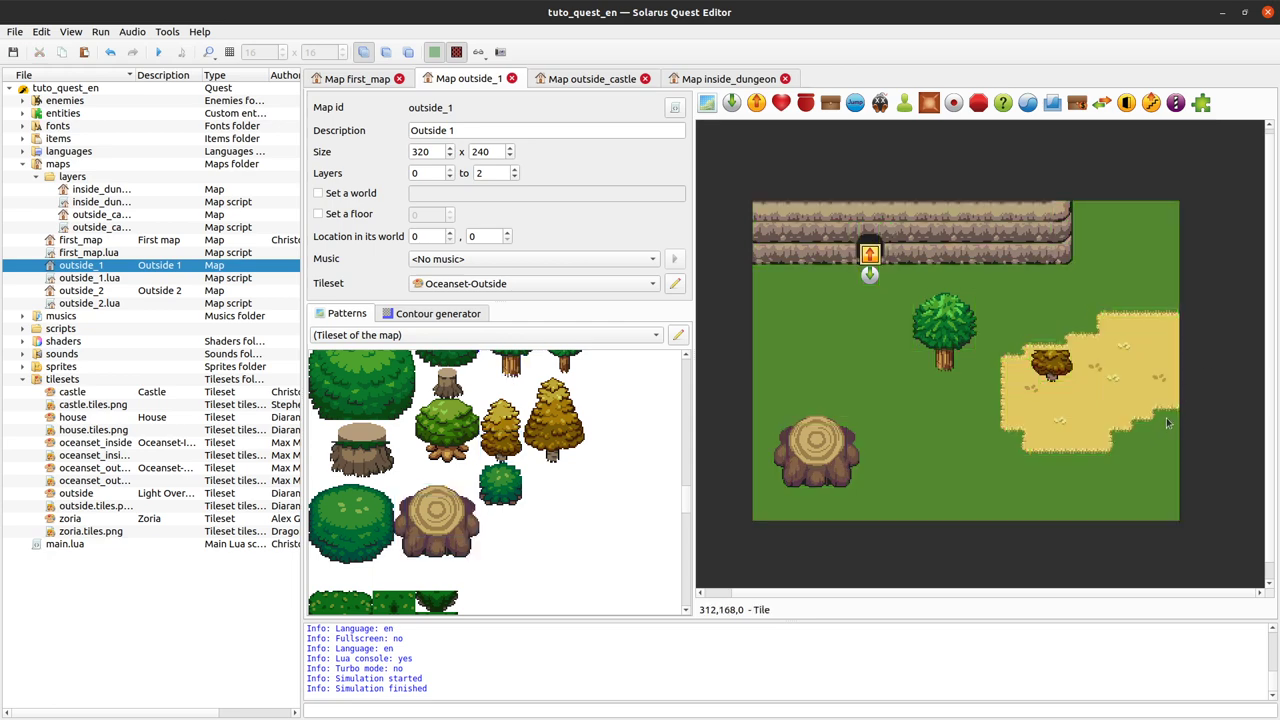
Inspect the bush on the sand, the cliff's bottom wall row and the tree stump.
click(1052, 370)
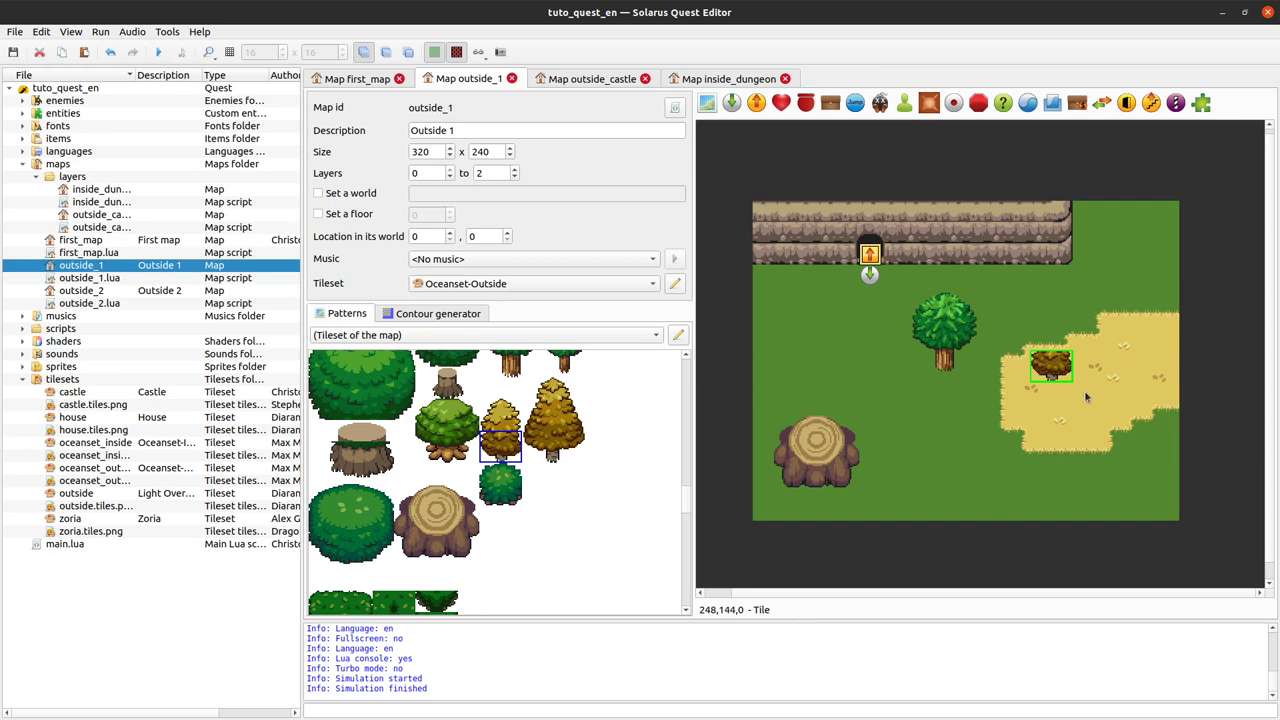
drag(1084, 390, 1080, 405)
click(1221, 463)
click(843, 245)
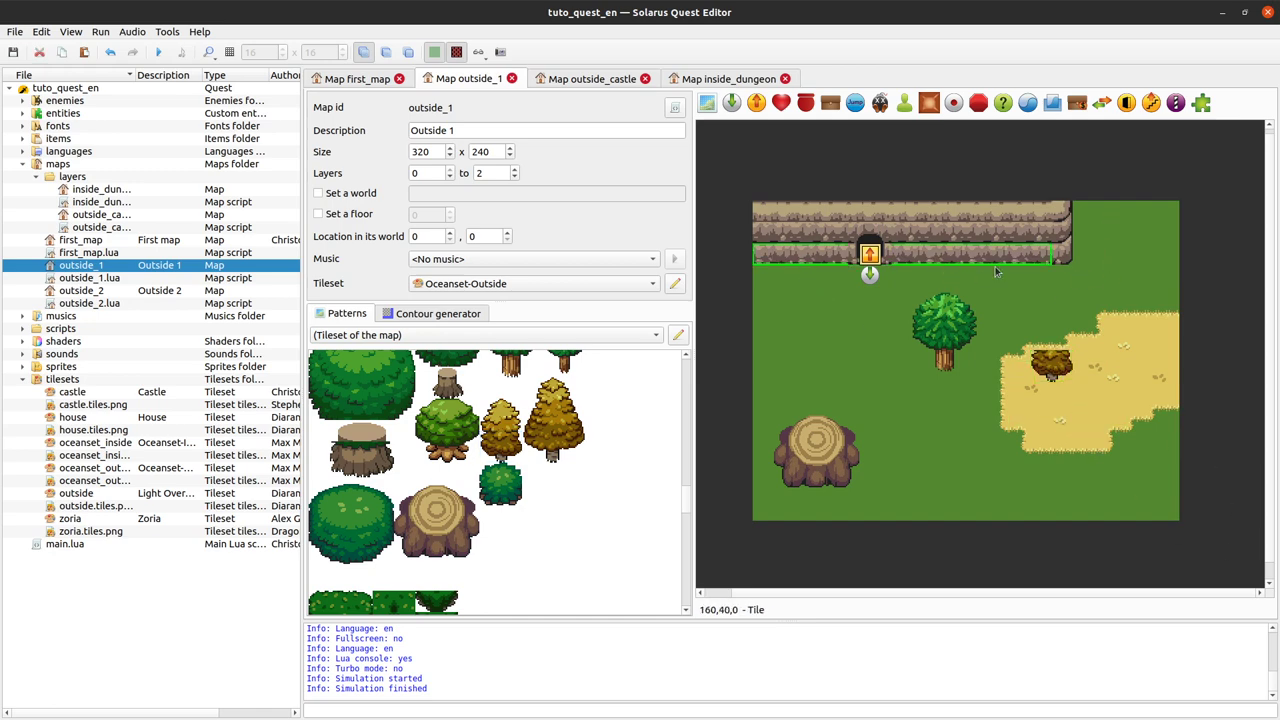
click(809, 315)
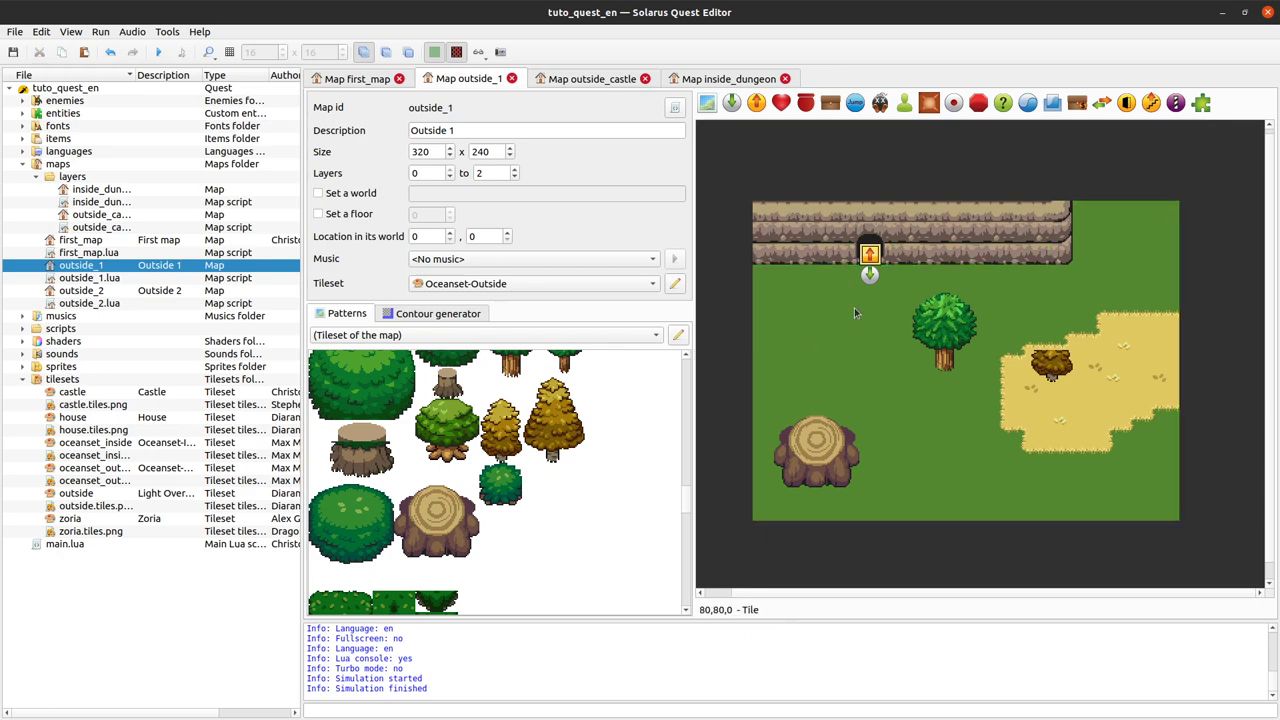
click(826, 473)
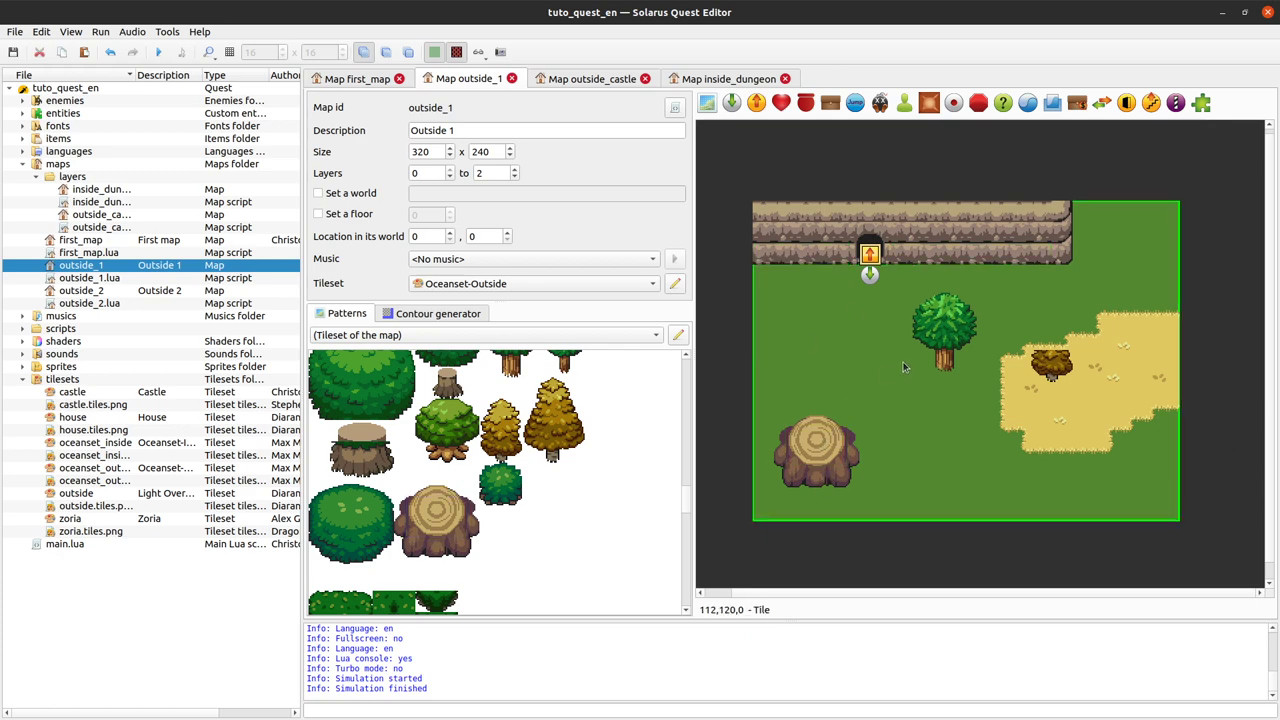
Send the stump and the large grass ground tile to the back.
right_click(826, 458)
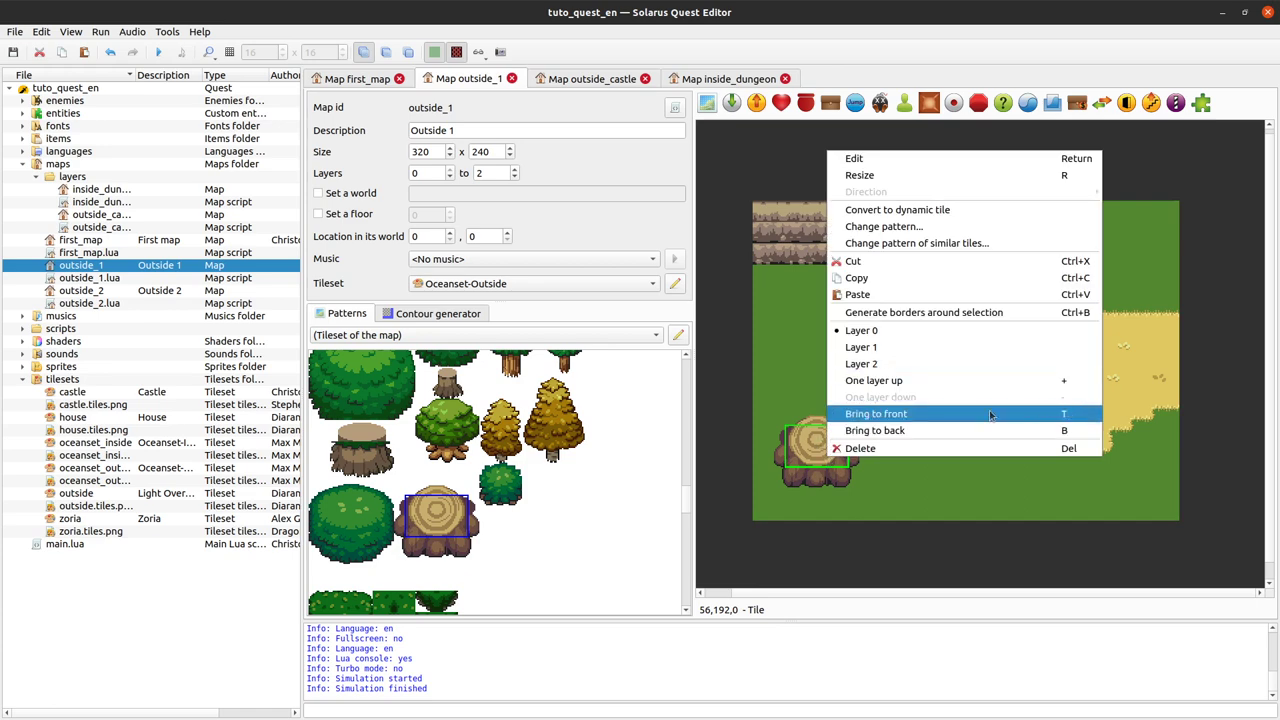
click(923, 434)
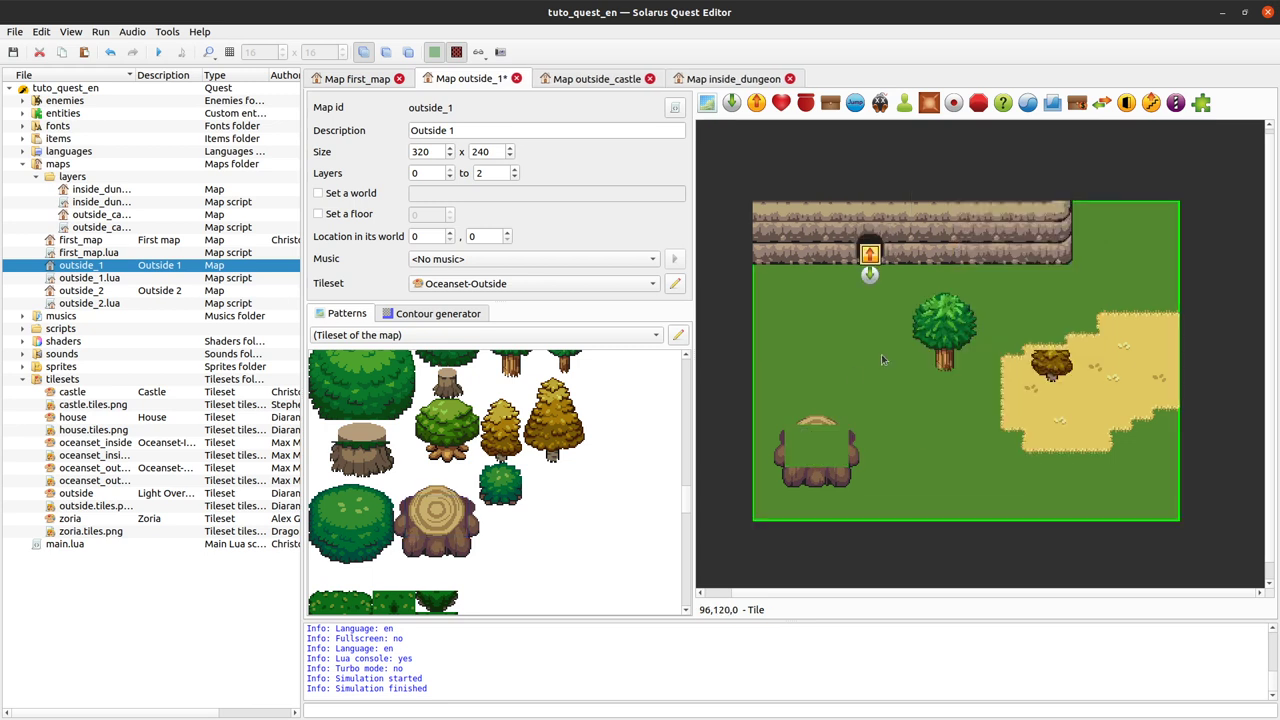
drag(881, 354, 960, 497)
drag(955, 446, 885, 459)
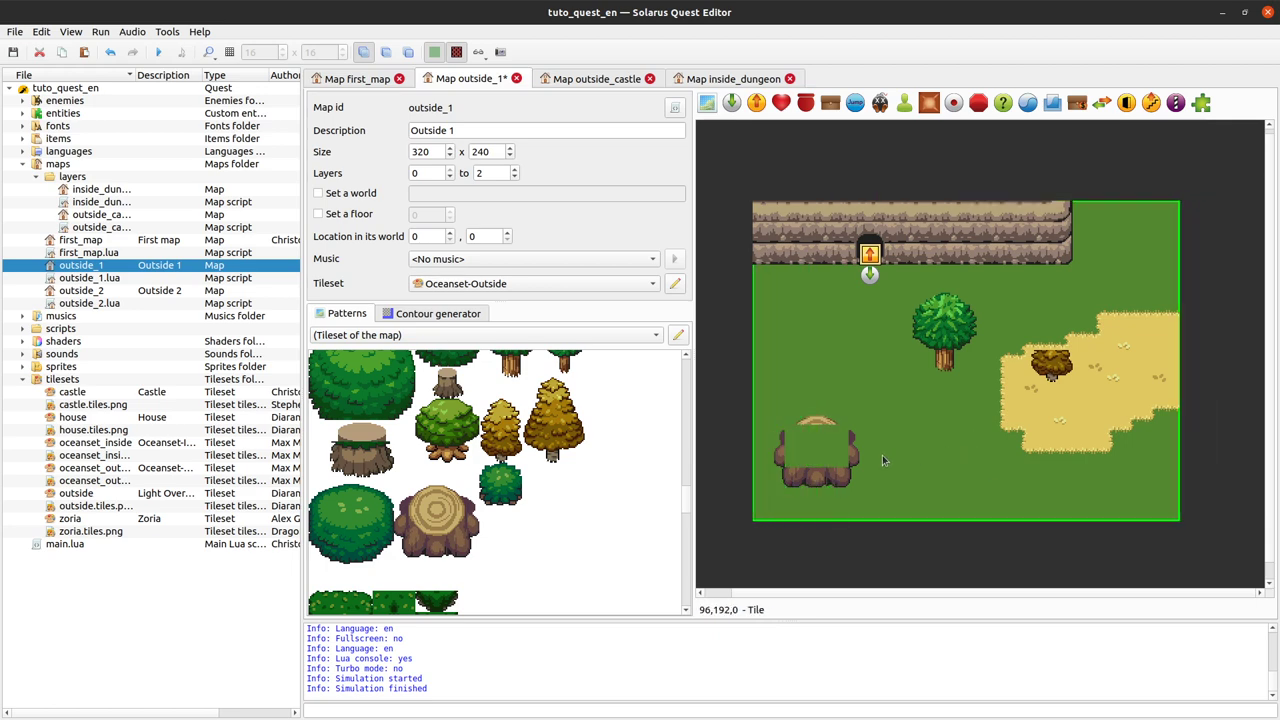
right_click(962, 470)
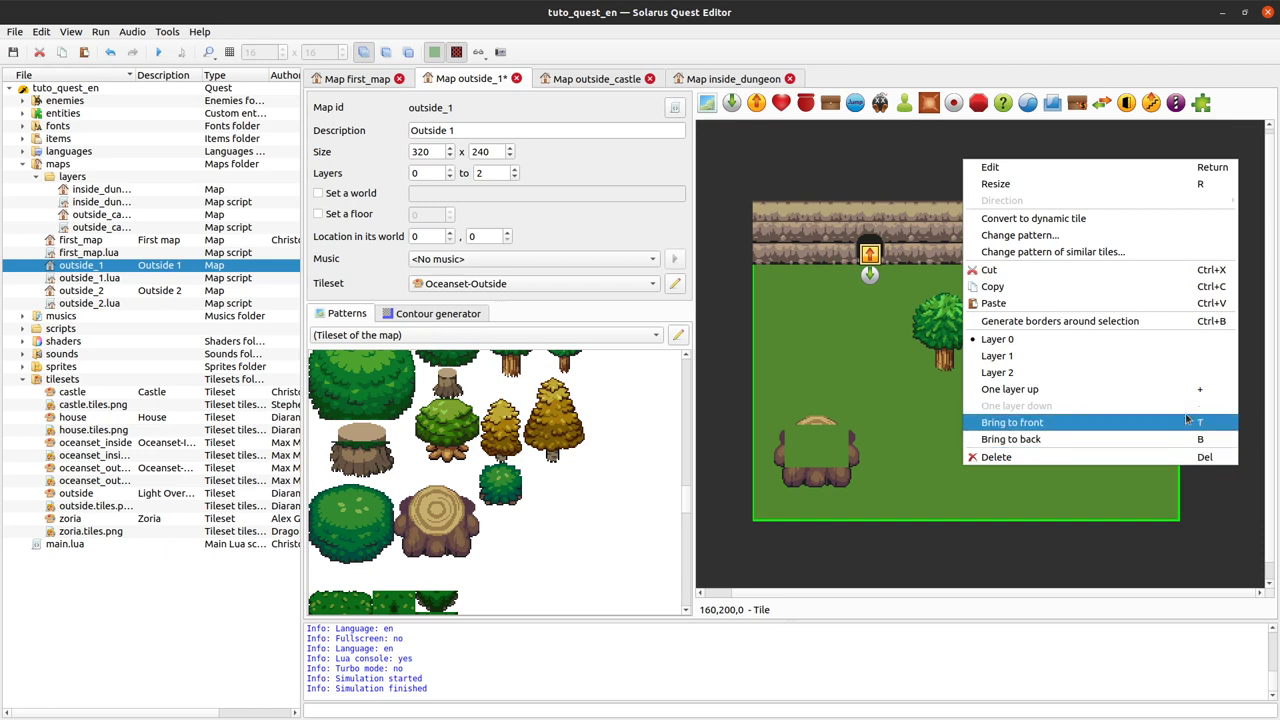
click(1105, 440)
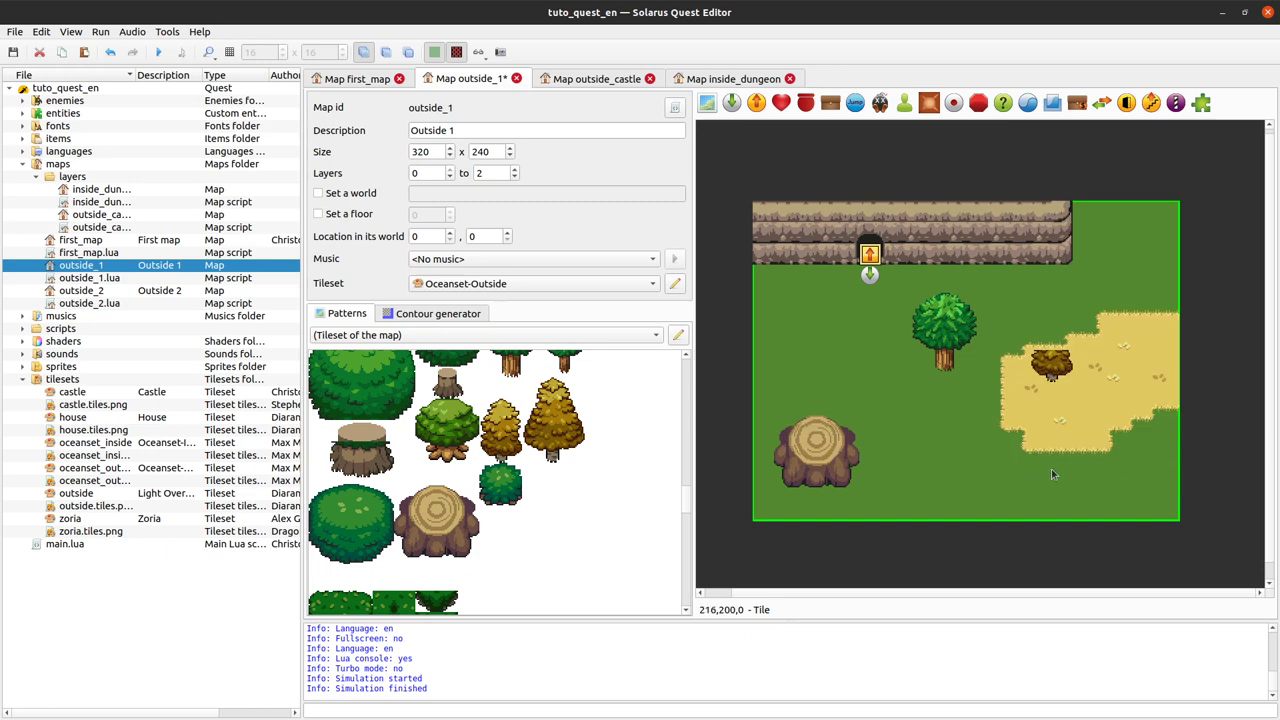
key(Escape)
Save outside_1 and make the upper layers, including layer 2, visible again.
key(ctrl+s)
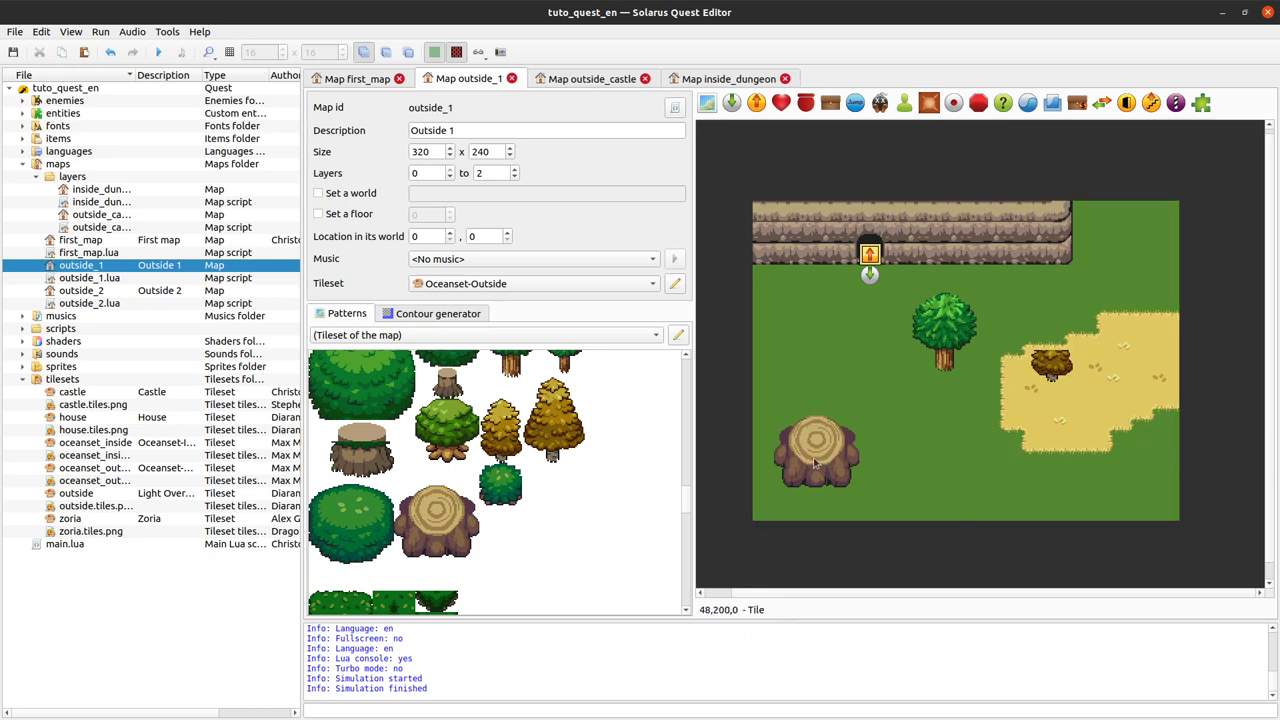
click(387, 54)
click(408, 53)
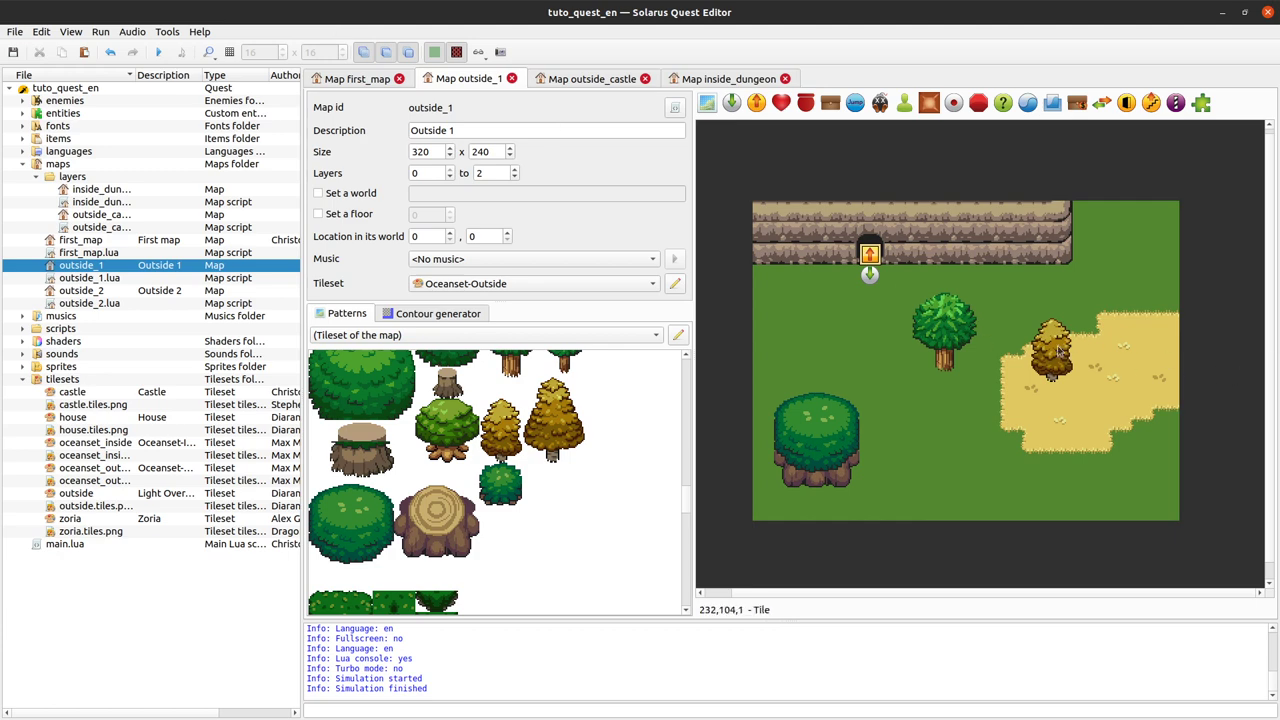
Move the yellow autumn tree down and right onto the sand patch.
click(1088, 396)
mouse_move(1072, 341)
mouse_down()
mouse_move(1104, 350)
mouse_move(1062, 340)
mouse_up()
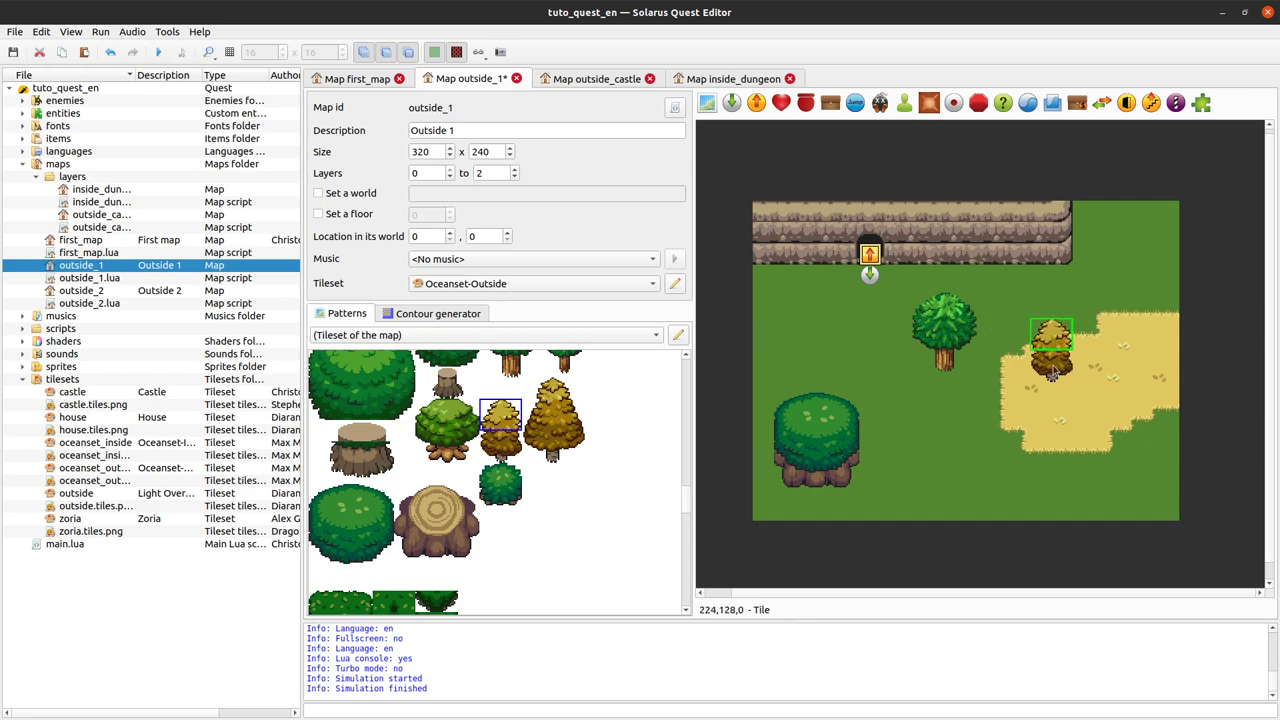
drag(1050, 373, 1066, 405)
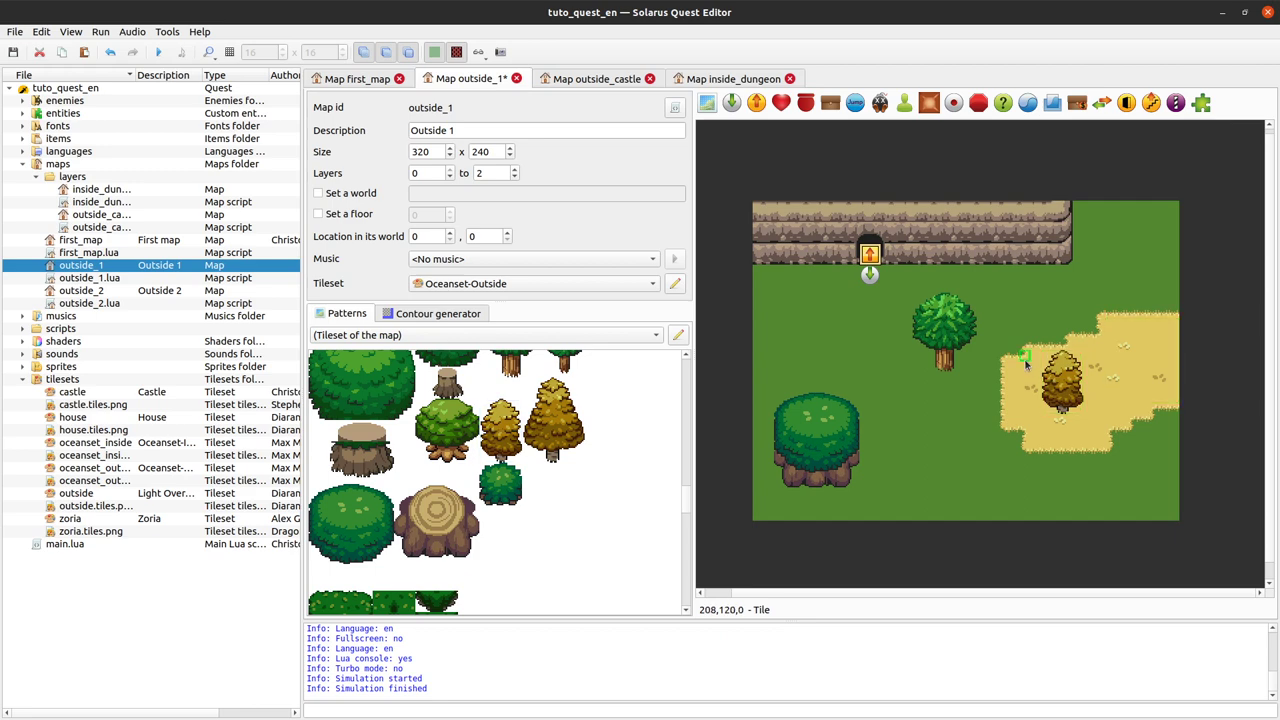
right_click(1032, 375)
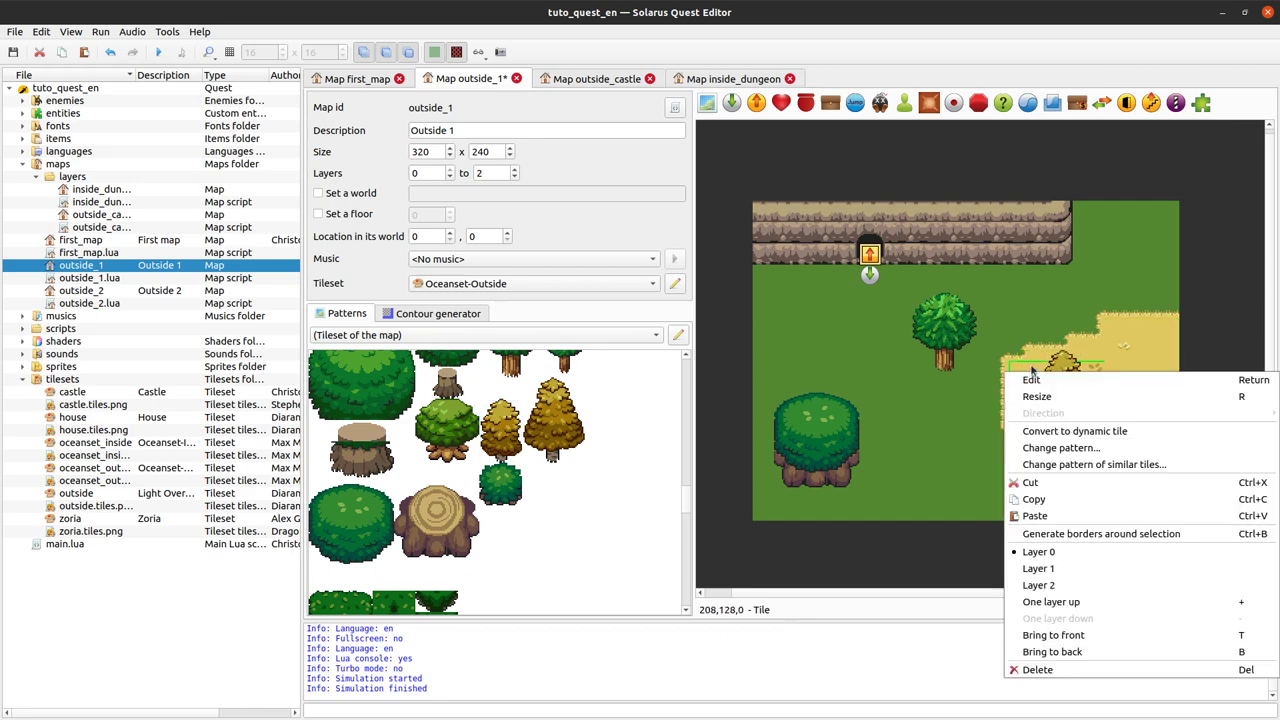
key(Escape)
click(1088, 352)
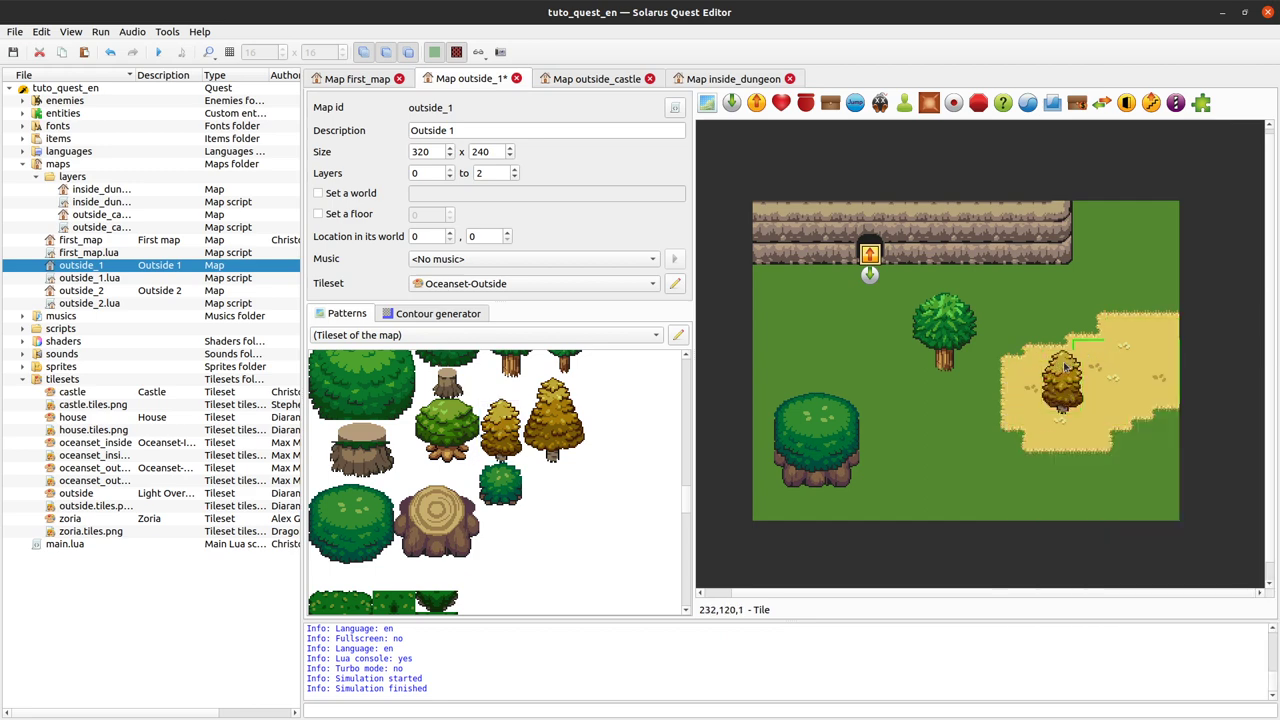
drag(1065, 394, 1106, 384)
Raise the sand tile beside the tree to layer 1, save, and send it behind the tree.
drag(1075, 344, 1140, 340)
right_click(1145, 333)
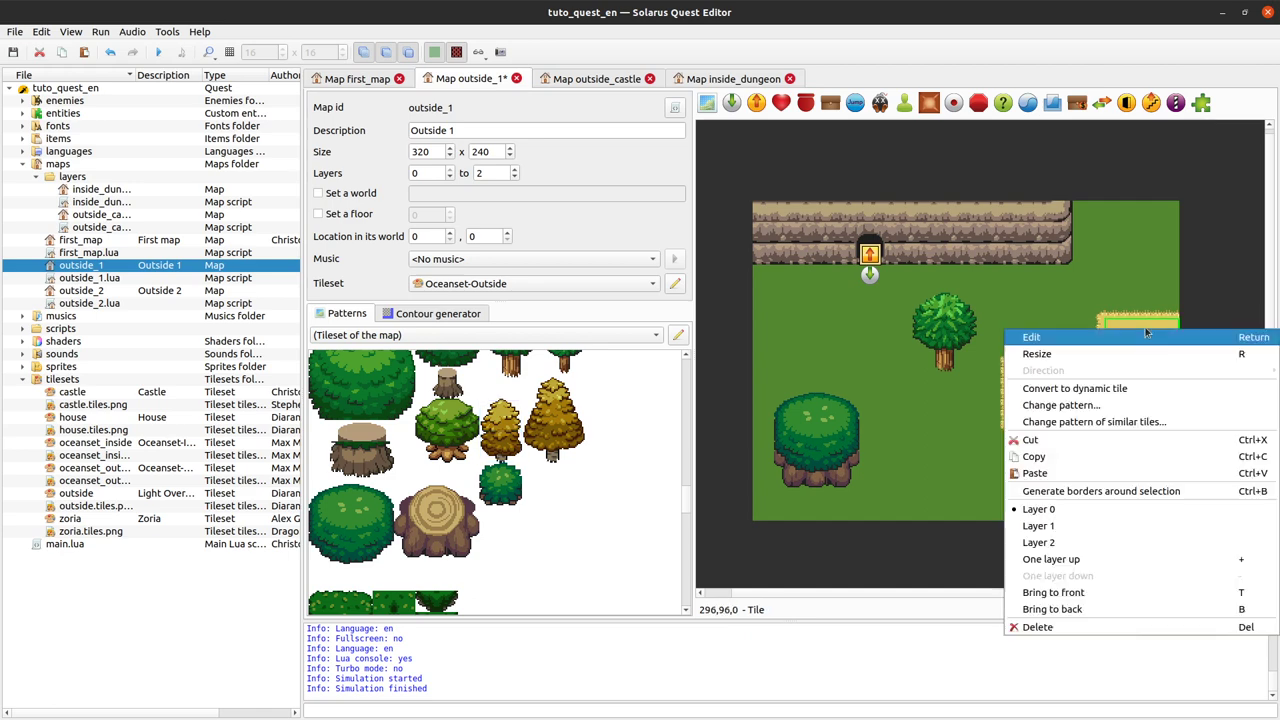
click(1082, 527)
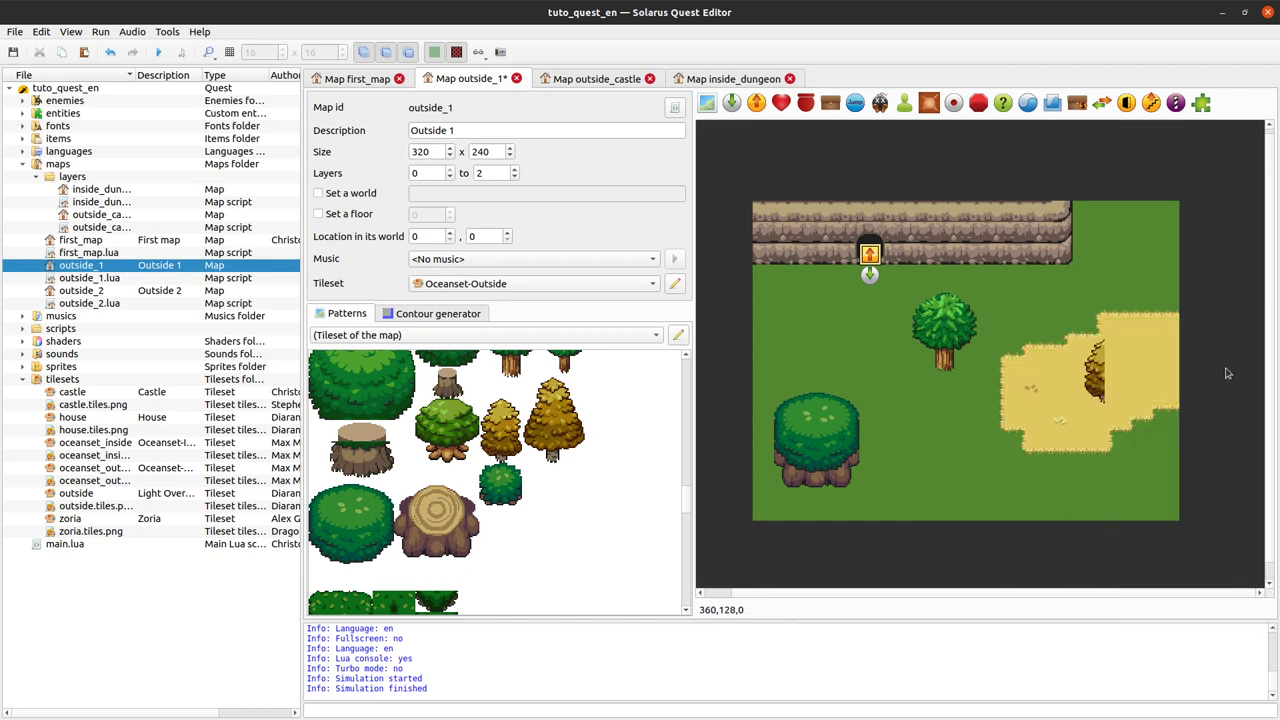
click(1136, 384)
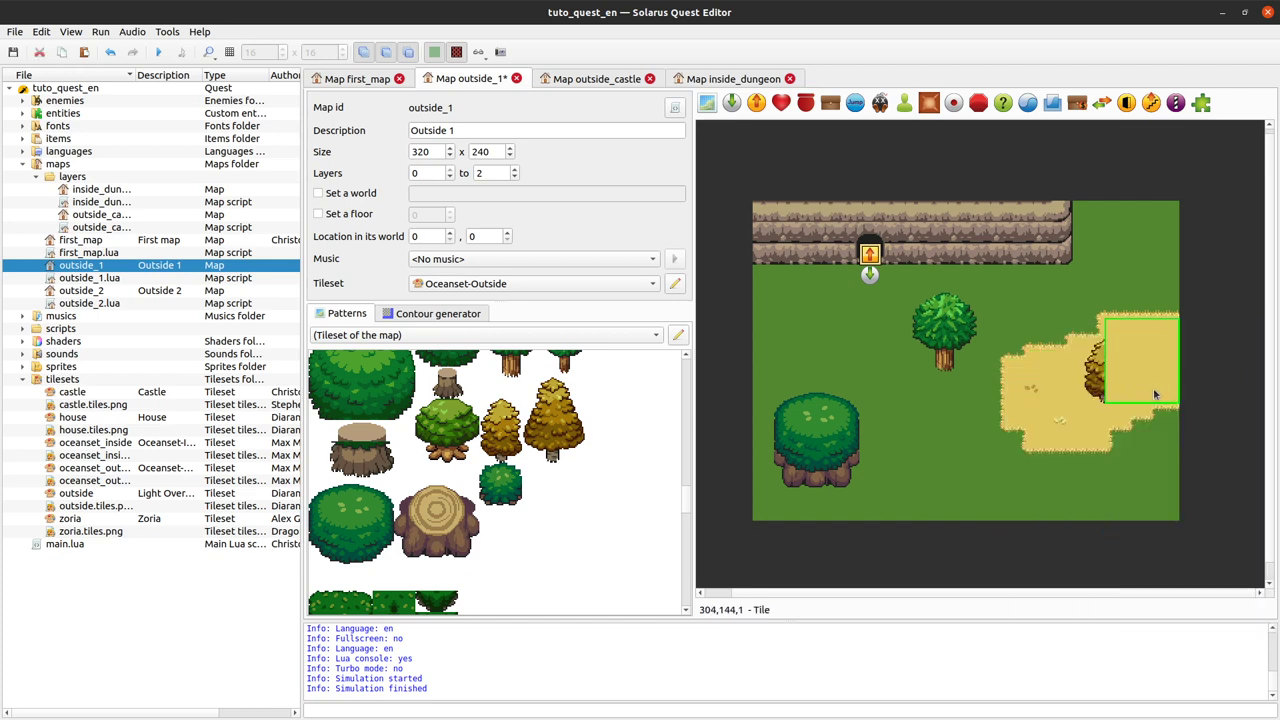
key(ctrl+s)
mouse_move(1133, 389)
mouse_down()
mouse_move(1151, 389)
mouse_move(1134, 386)
mouse_up()
right_click(1136, 380)
click(1150, 366)
right_click(1150, 370)
click(1100, 655)
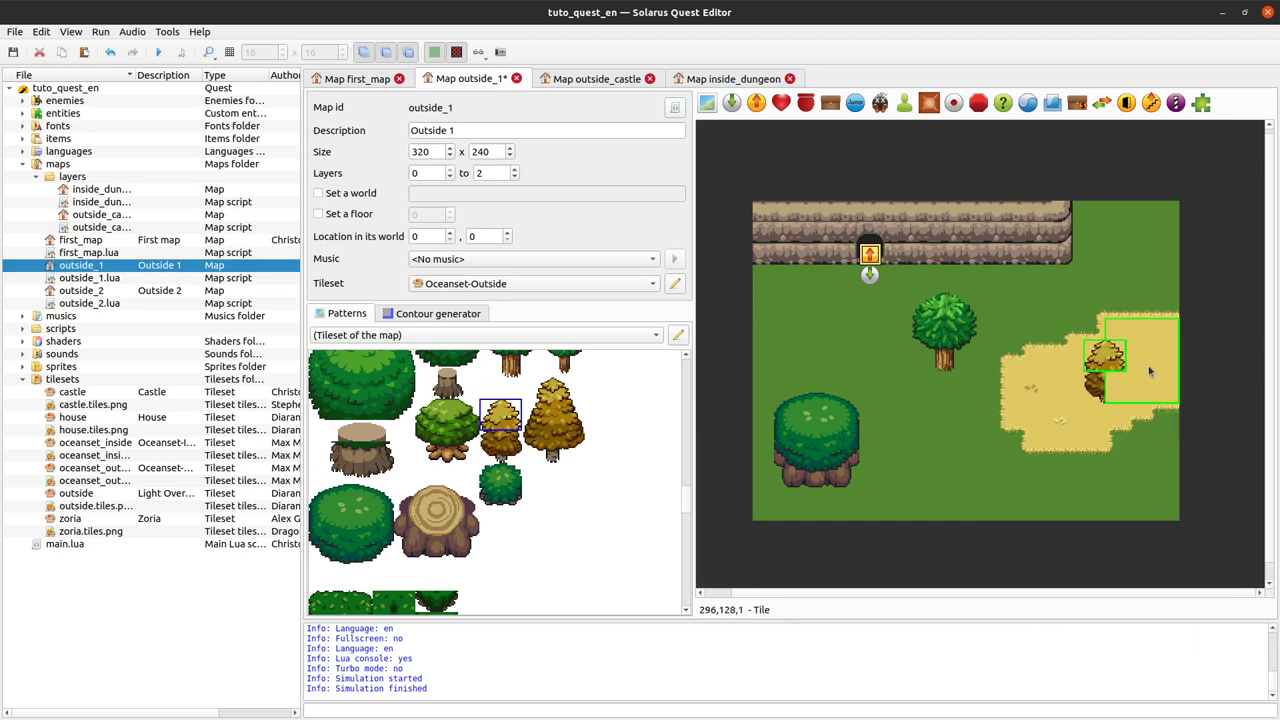
Check the upper layer, shift the sand tile 32 px right and back, and send it behind the autumn tree.
click(363, 52)
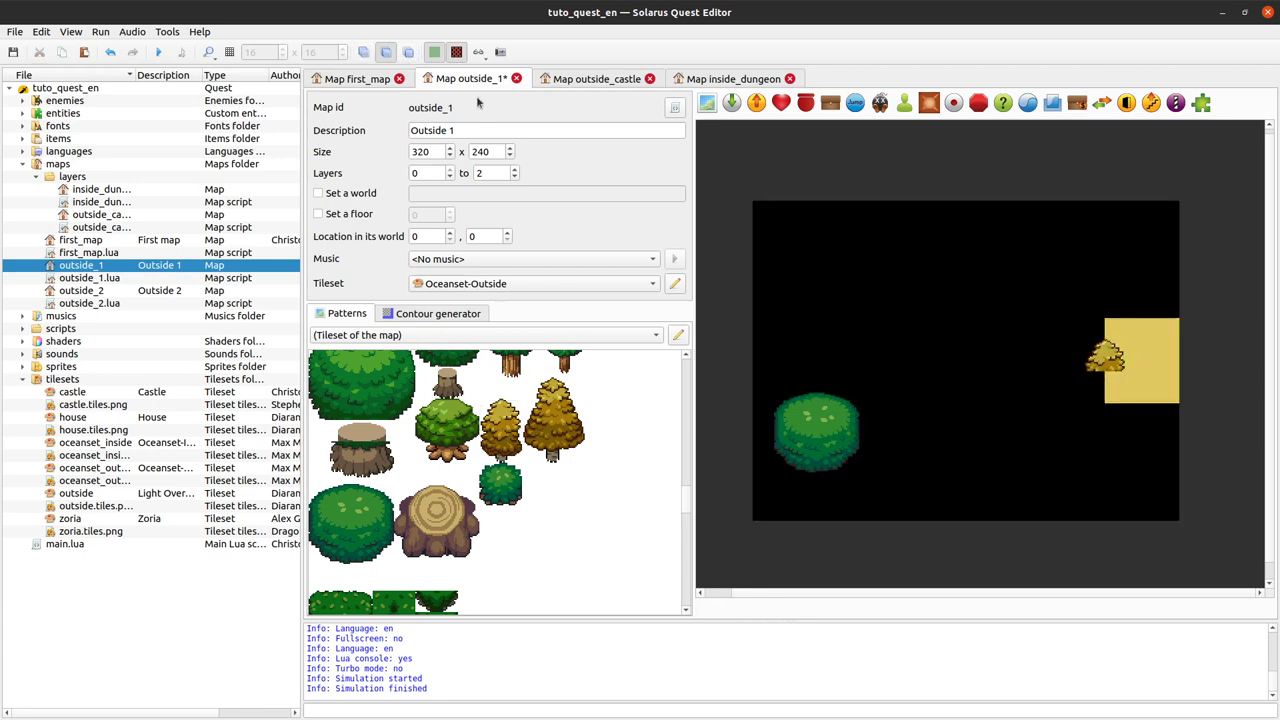
click(1158, 345)
click(363, 52)
drag(1159, 356, 1190, 361)
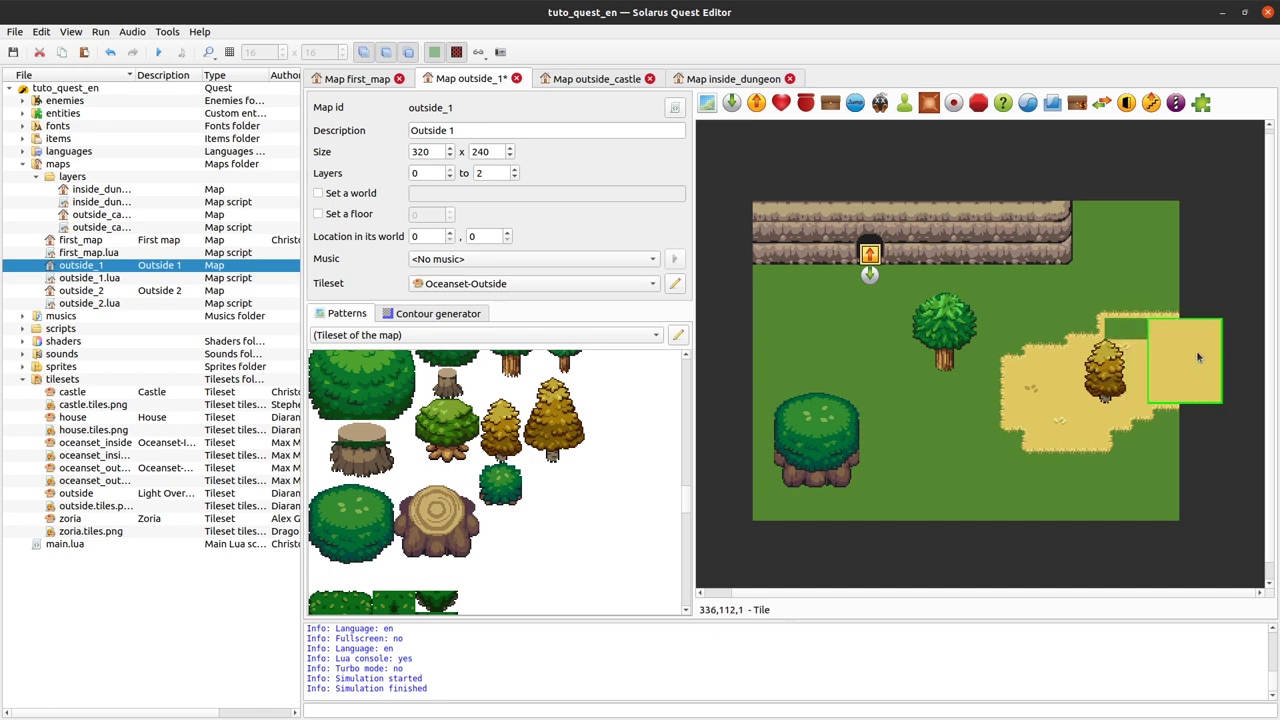
click(1132, 390)
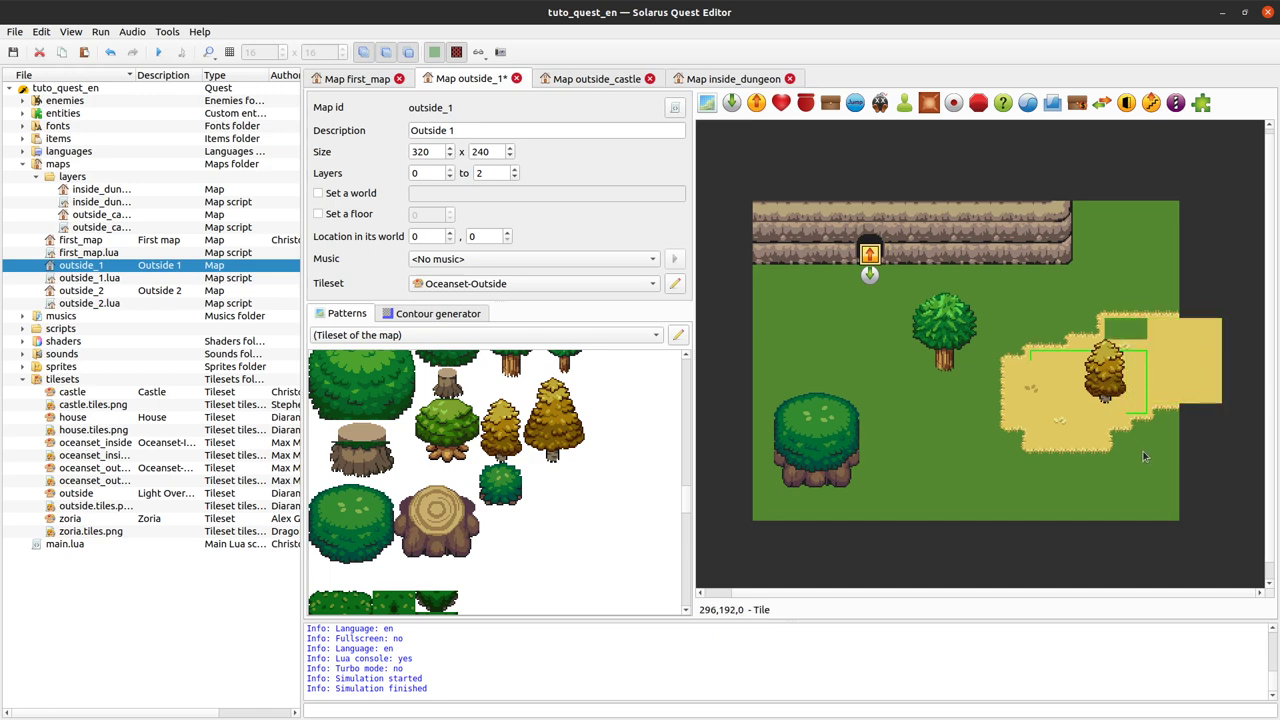
click(1206, 376)
right_click(1188, 366)
drag(1184, 356, 1158, 360)
right_click(1165, 352)
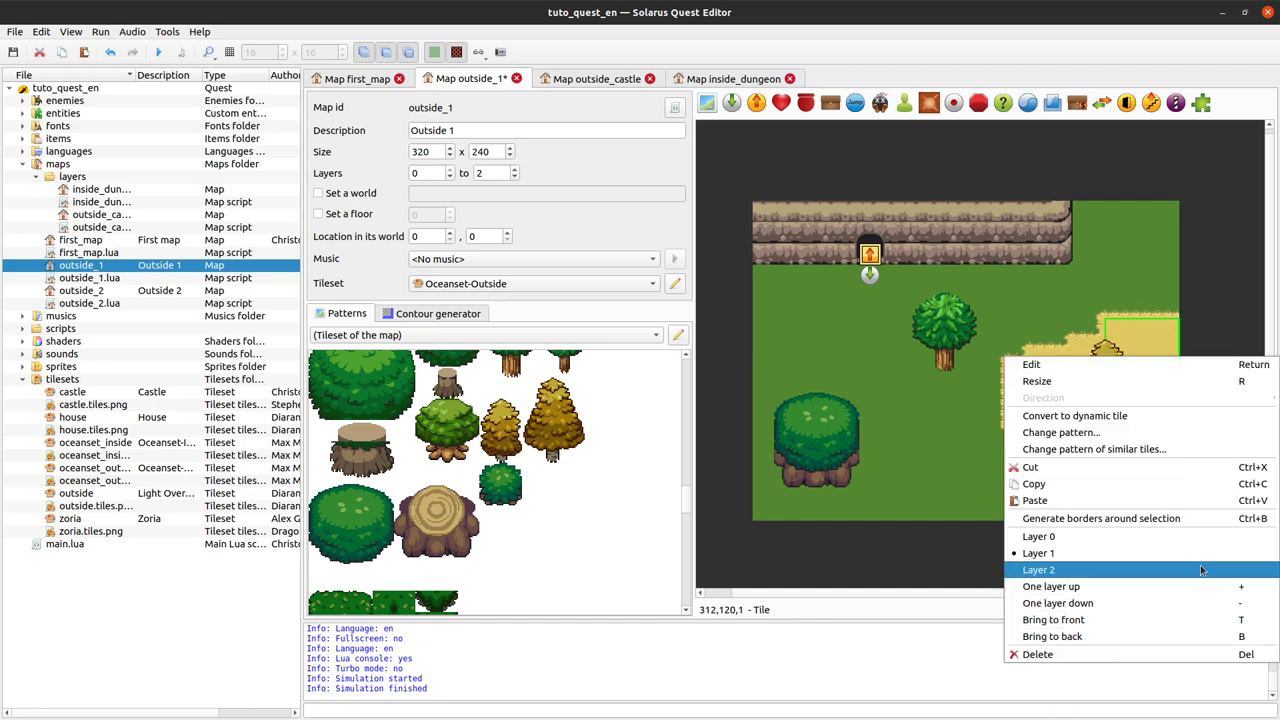
click(1150, 637)
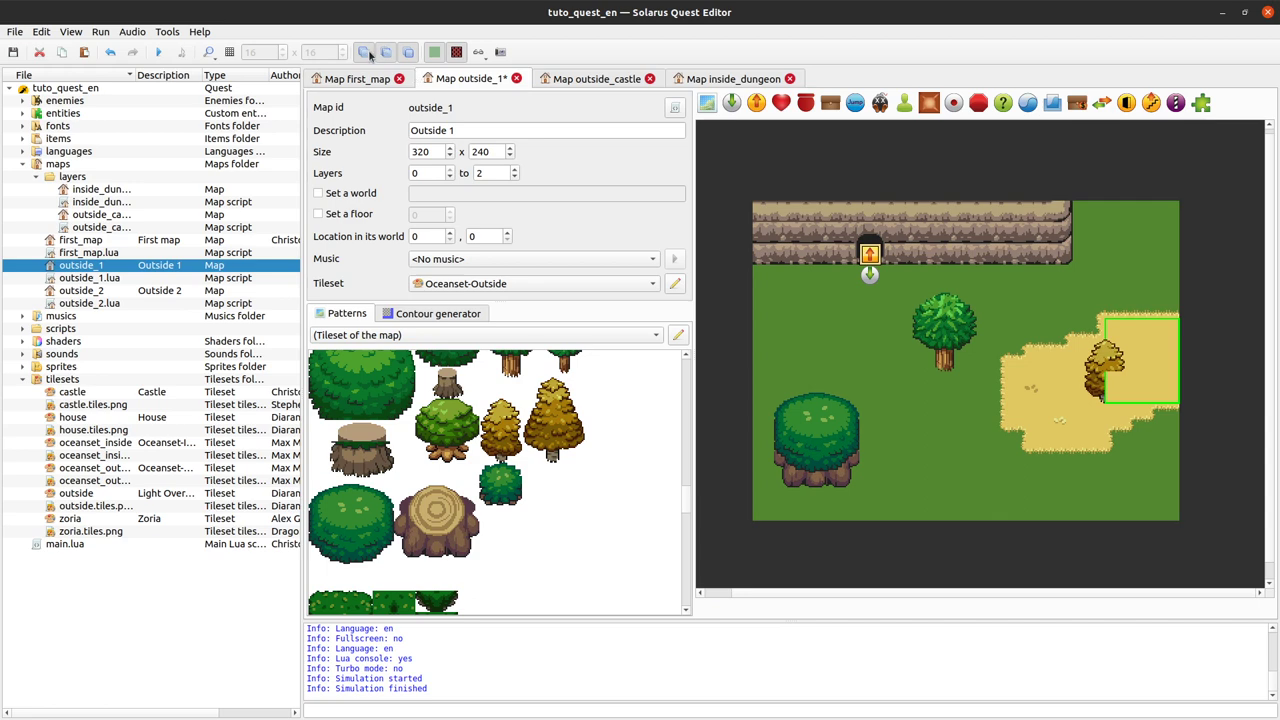
right_click(1136, 360)
Move the extra upper sand tile down to layer 0 and delete it.
key(Escape)
click(1190, 362)
right_click(1160, 346)
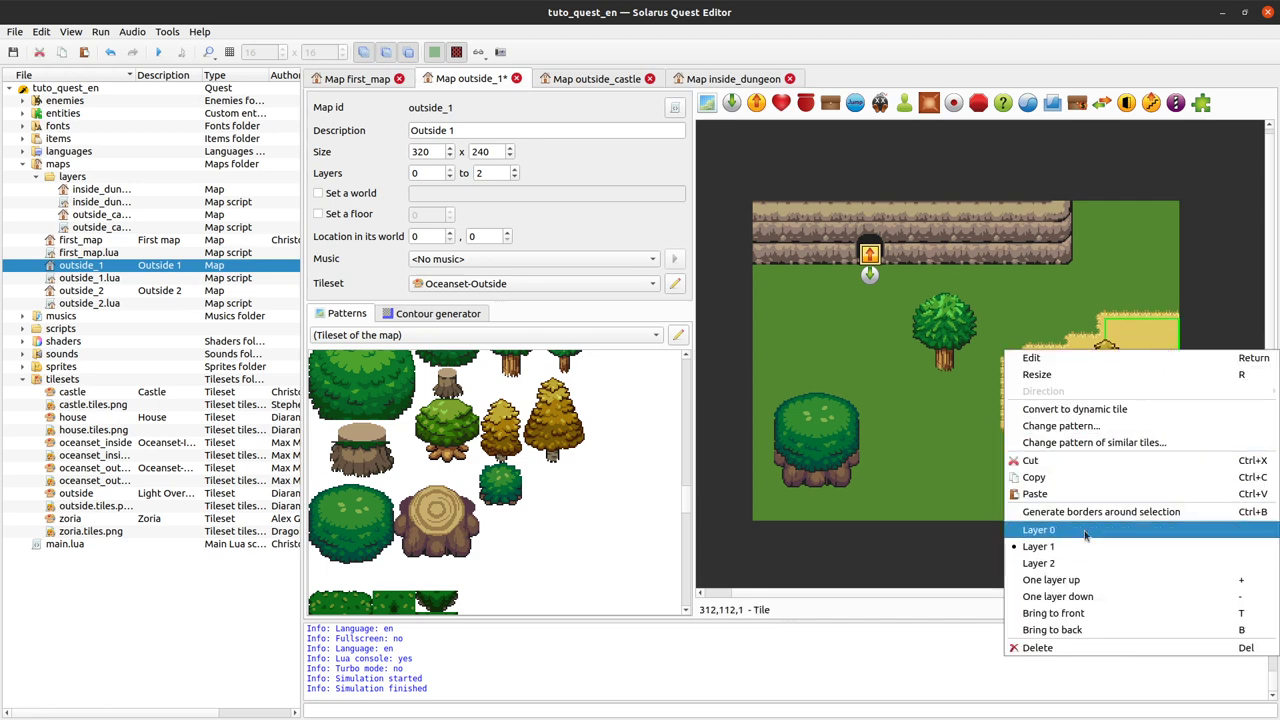
click(1067, 530)
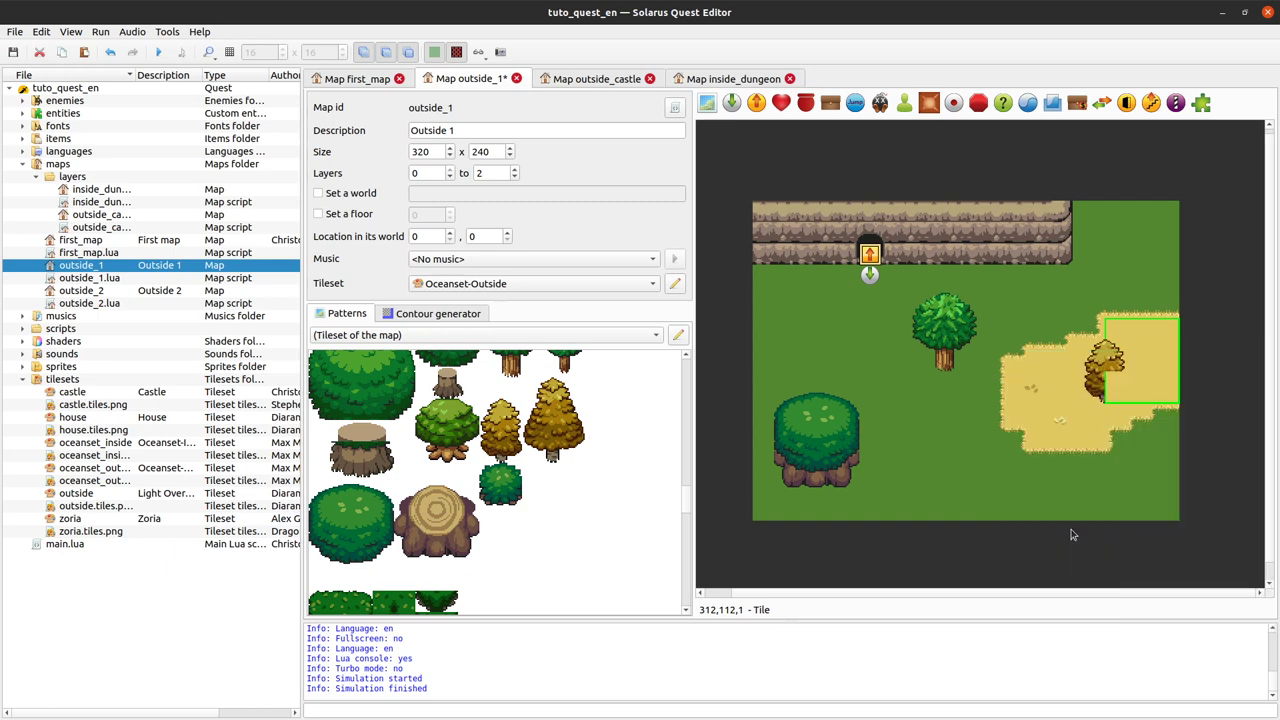
right_click(1160, 372)
click(1080, 670)
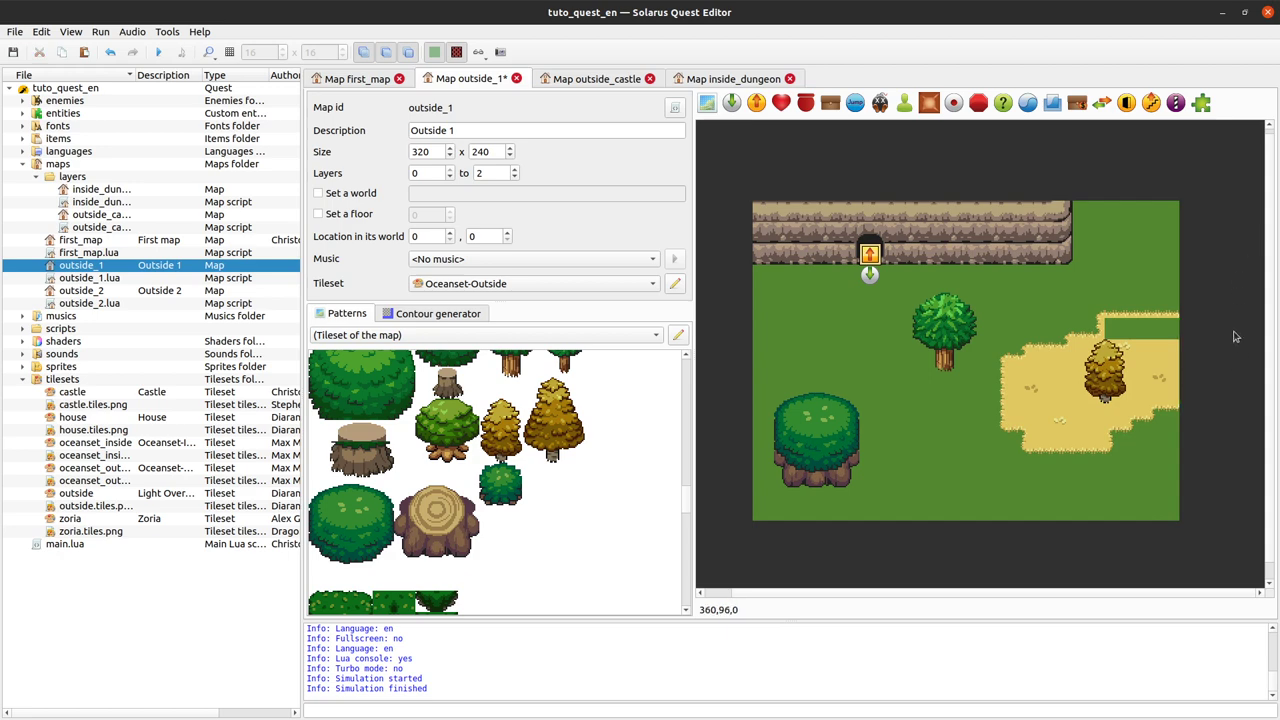
Send the large grass ground tile behind the sand and tree, then save outside_1.
mouse_move(1156, 268)
mouse_down()
mouse_move(1085, 290)
mouse_move(1190, 377)
mouse_move(1156, 268)
mouse_up()
right_click(1120, 255)
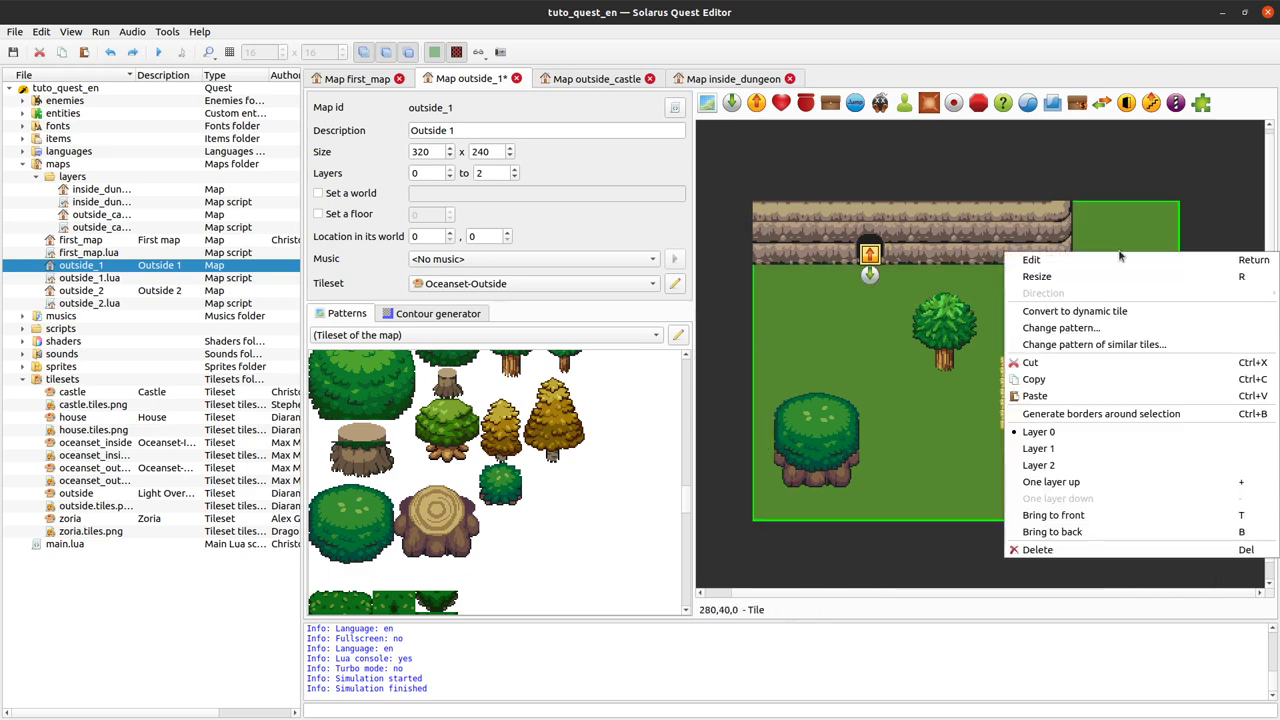
click(1107, 535)
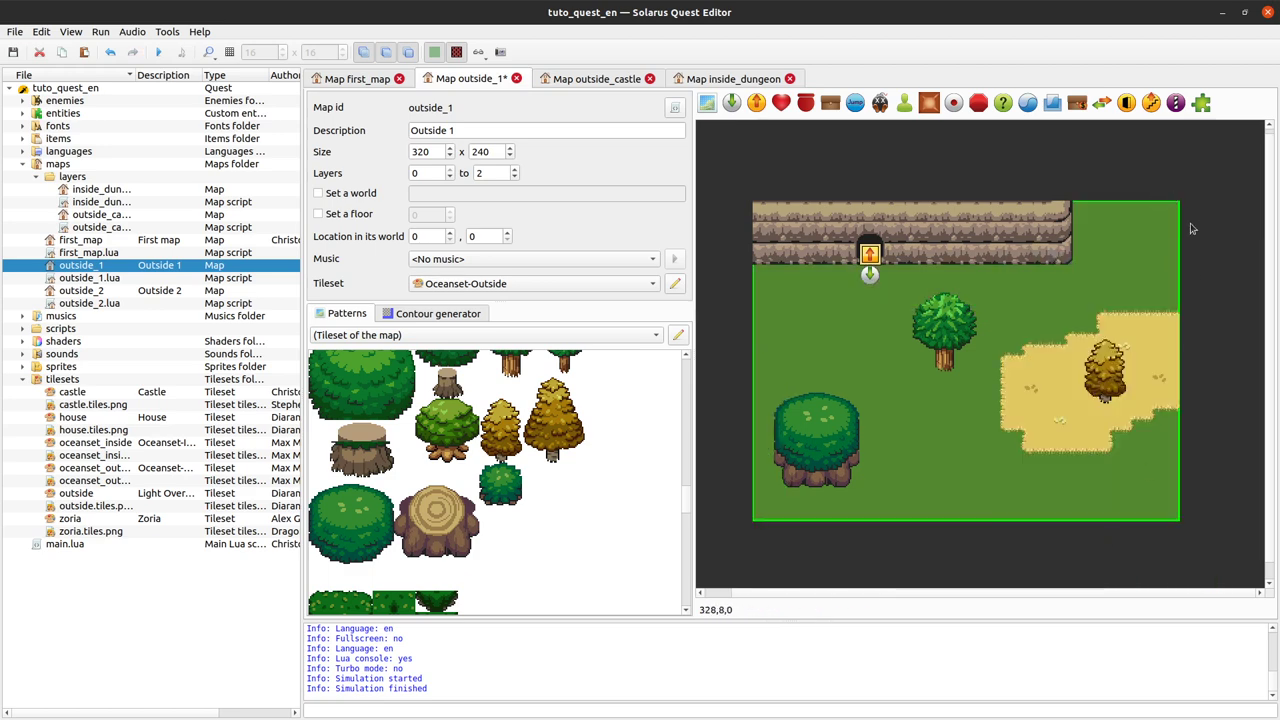
click(1237, 281)
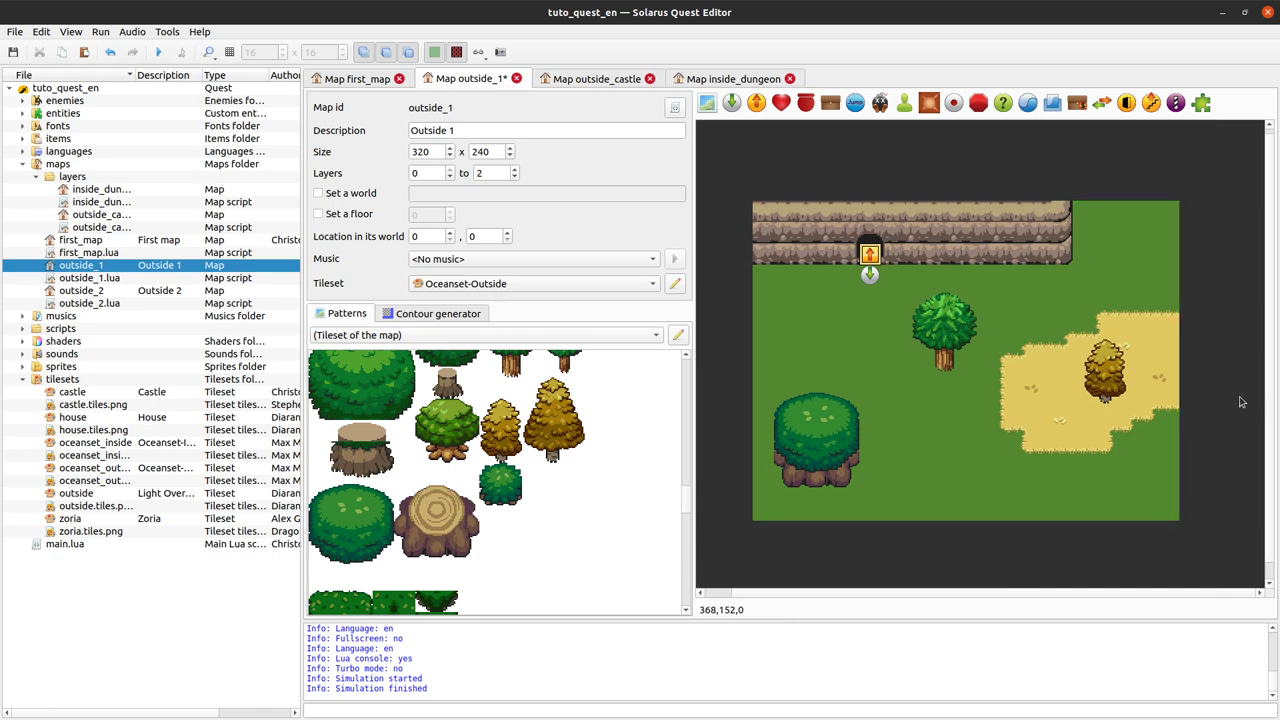
key(ctrl+s)
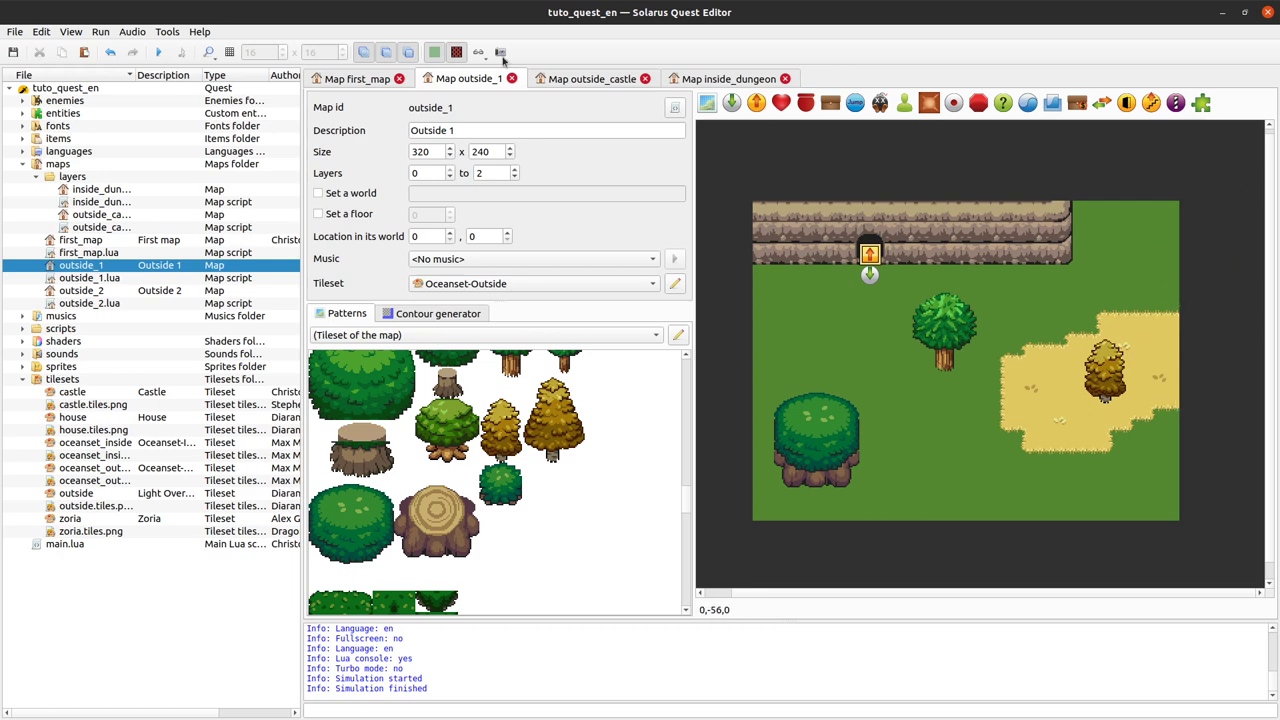
Toggle layers 0 and 1 off and on to check the remaining tiles and stump.
click(363, 52)
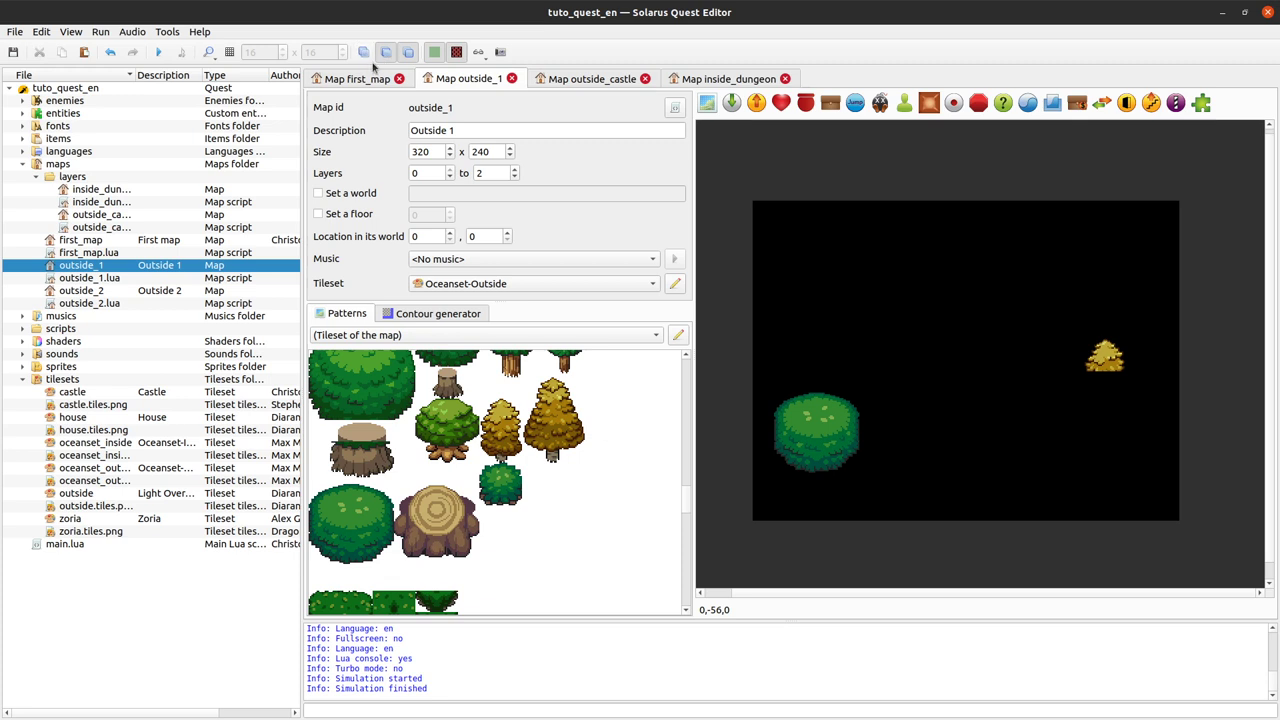
click(363, 52)
click(386, 52)
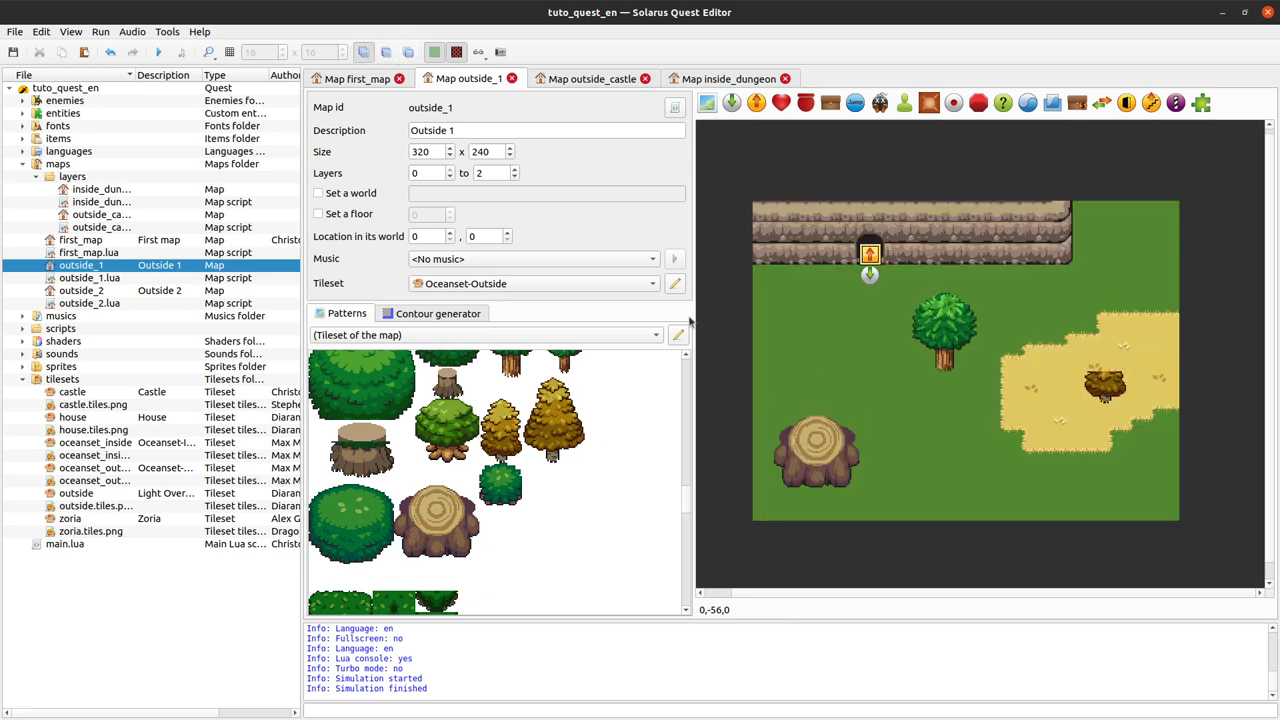
click(386, 52)
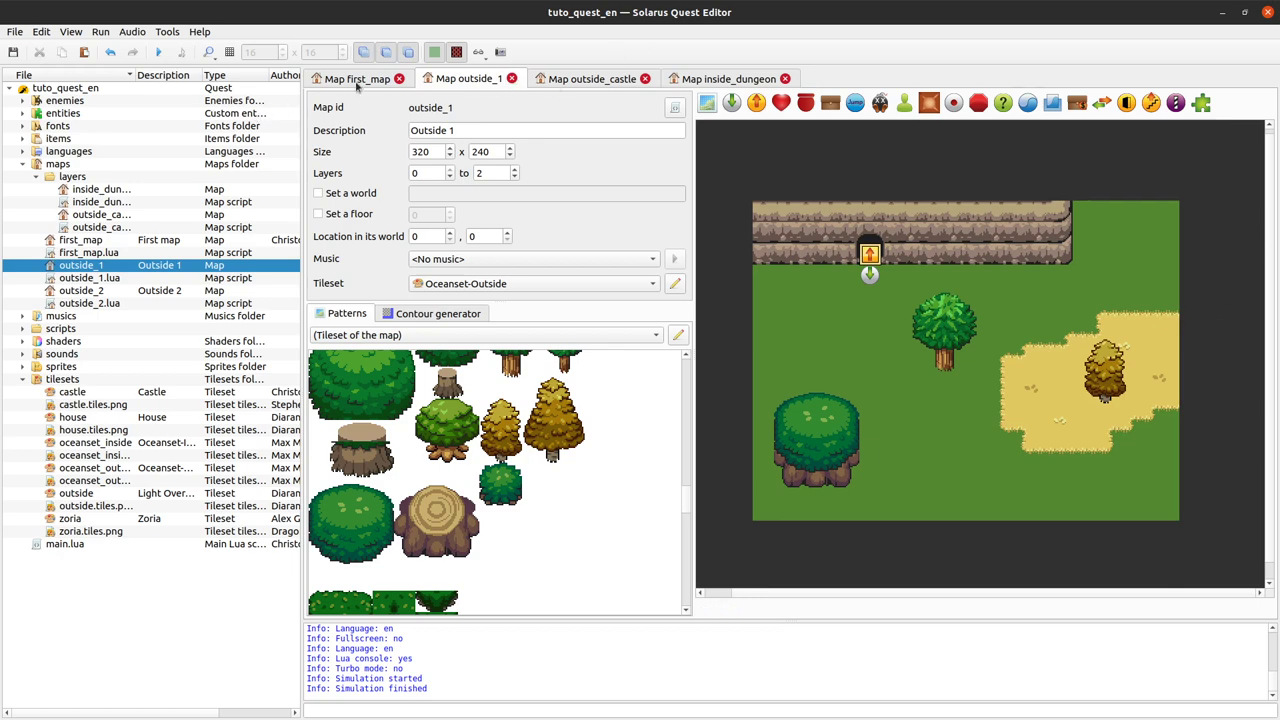
On first_map, place the dark doorway pattern in the lower room's wall at the corridor.
click(358, 80)
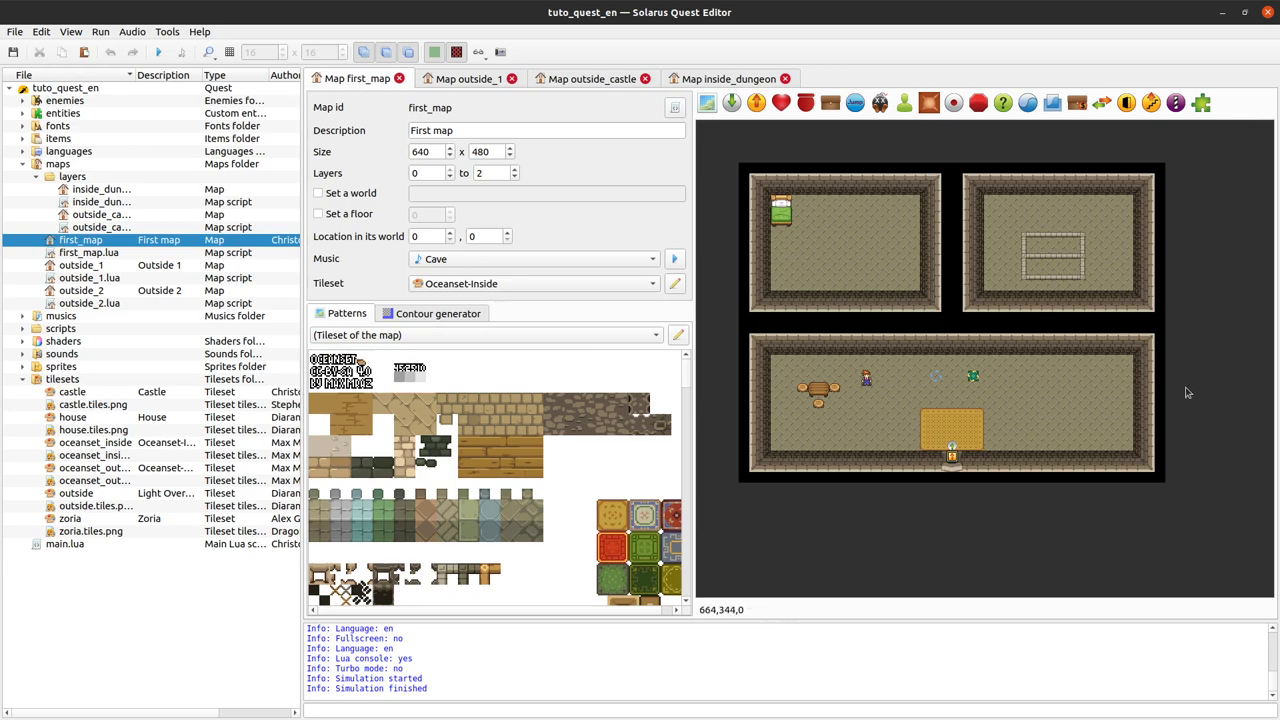
ctrl+scroll(905, 397, up, 2)
scroll(905, 397, left, 5)
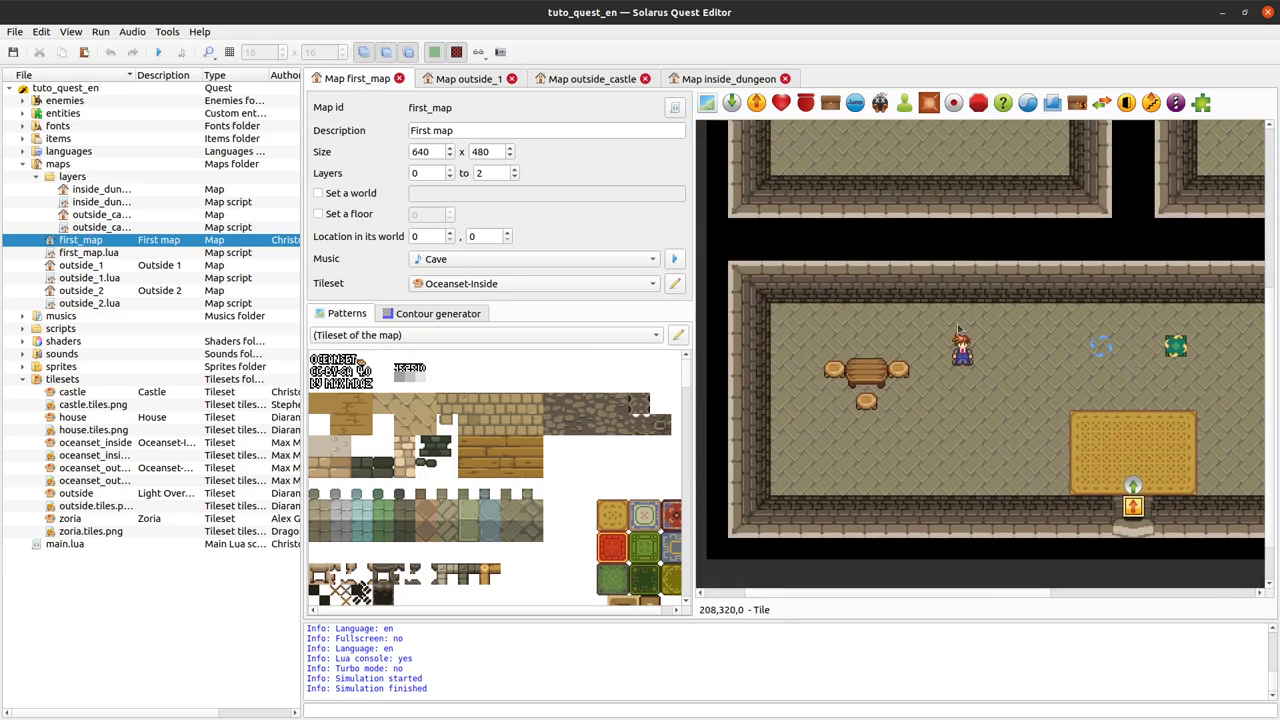
scroll(1005, 360, up, 2)
scroll(1005, 360, up, 1)
scroll(463, 477, down, 10)
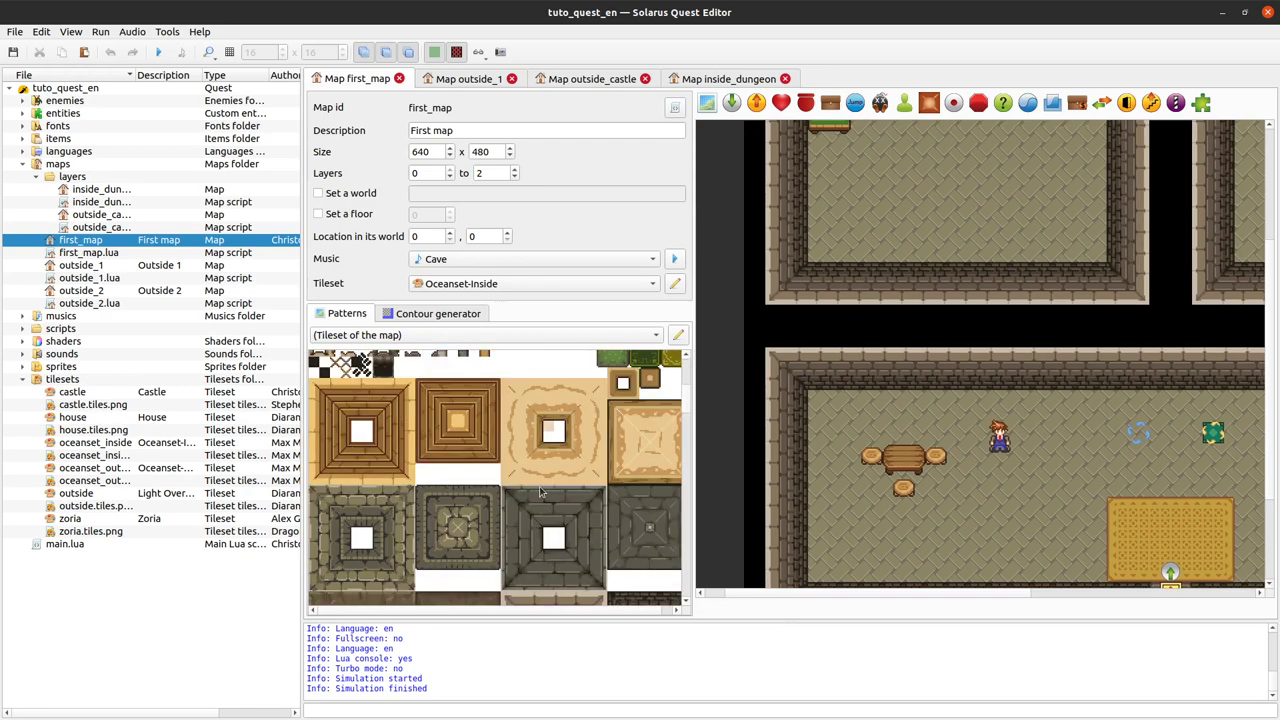
scroll(463, 477, down, 10)
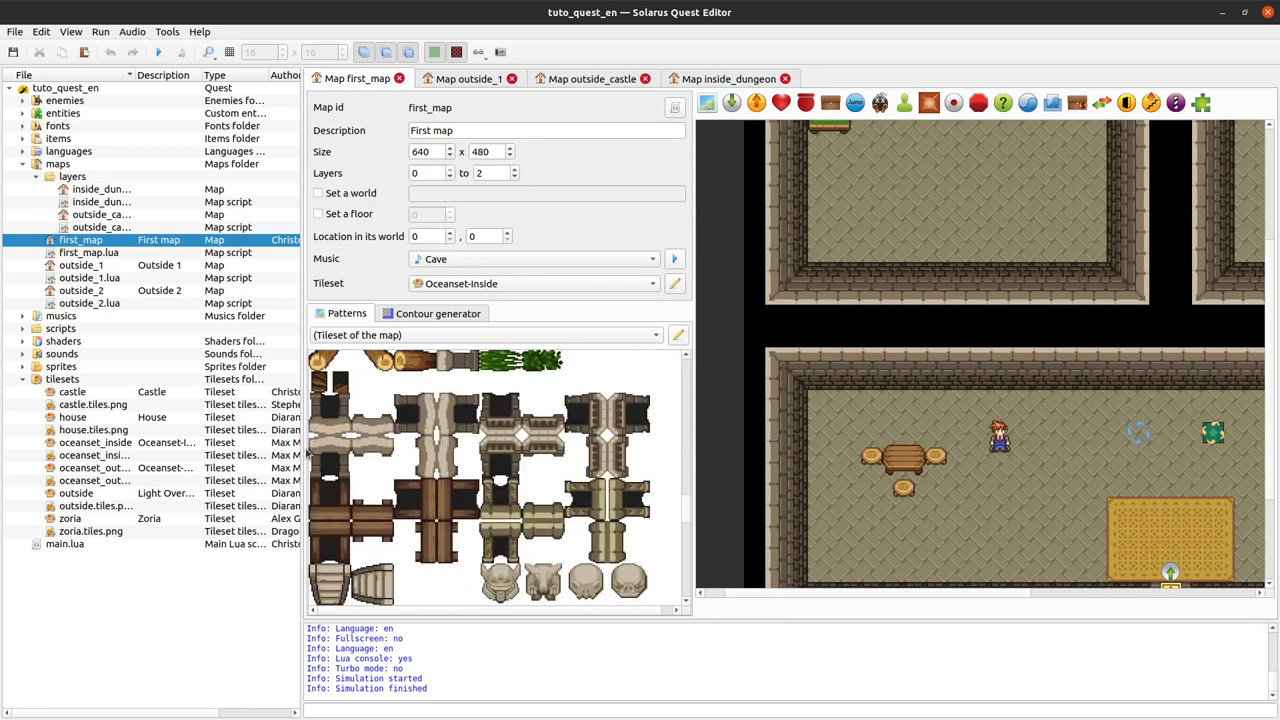
drag(354, 433, 311, 489)
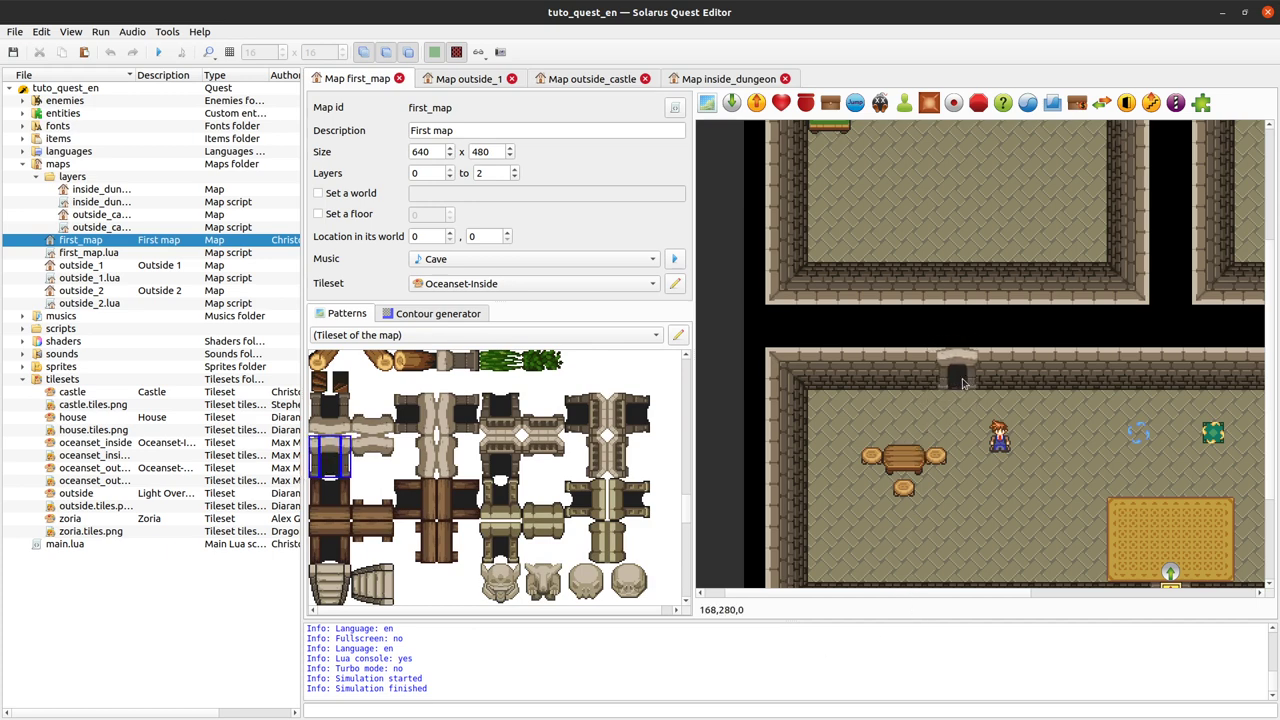
click(962, 383)
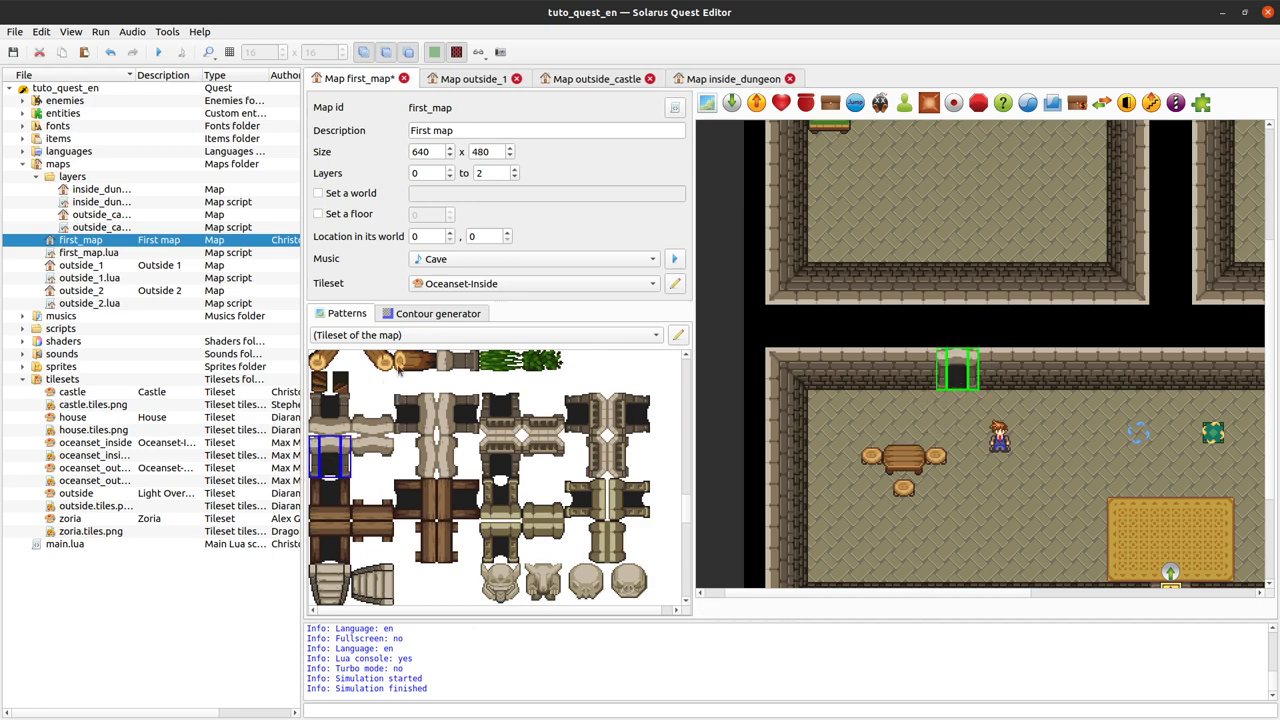
Add a matching dark doorway to the upper room's wall and save first_map.
click(333, 414)
click(960, 296)
click(957, 318)
key(ctrl+s)
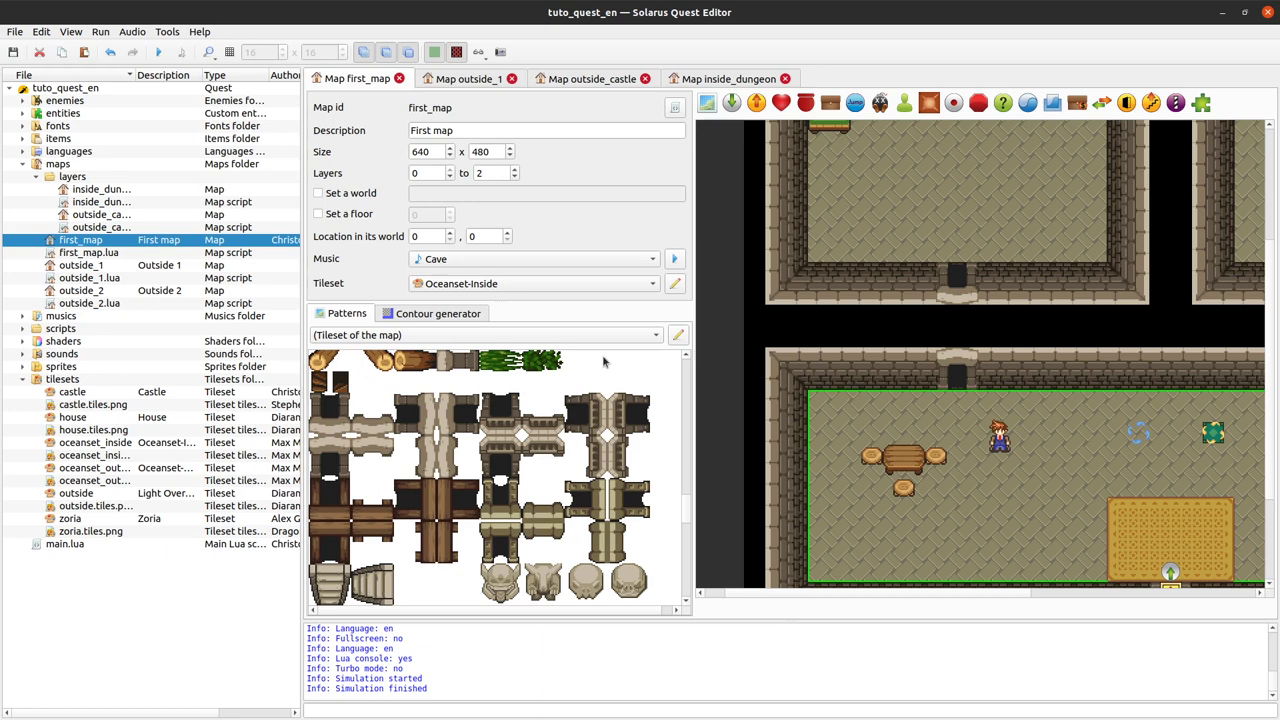
click(158, 52)
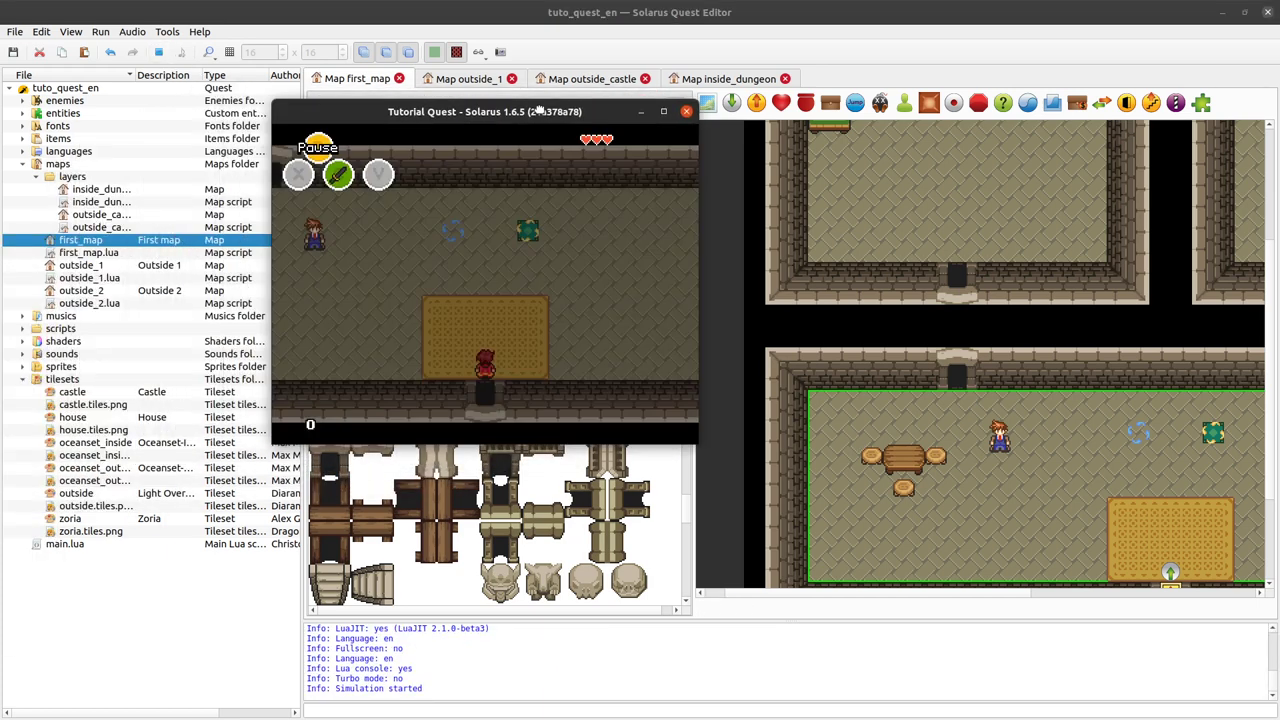
key(Up)
key(Left)
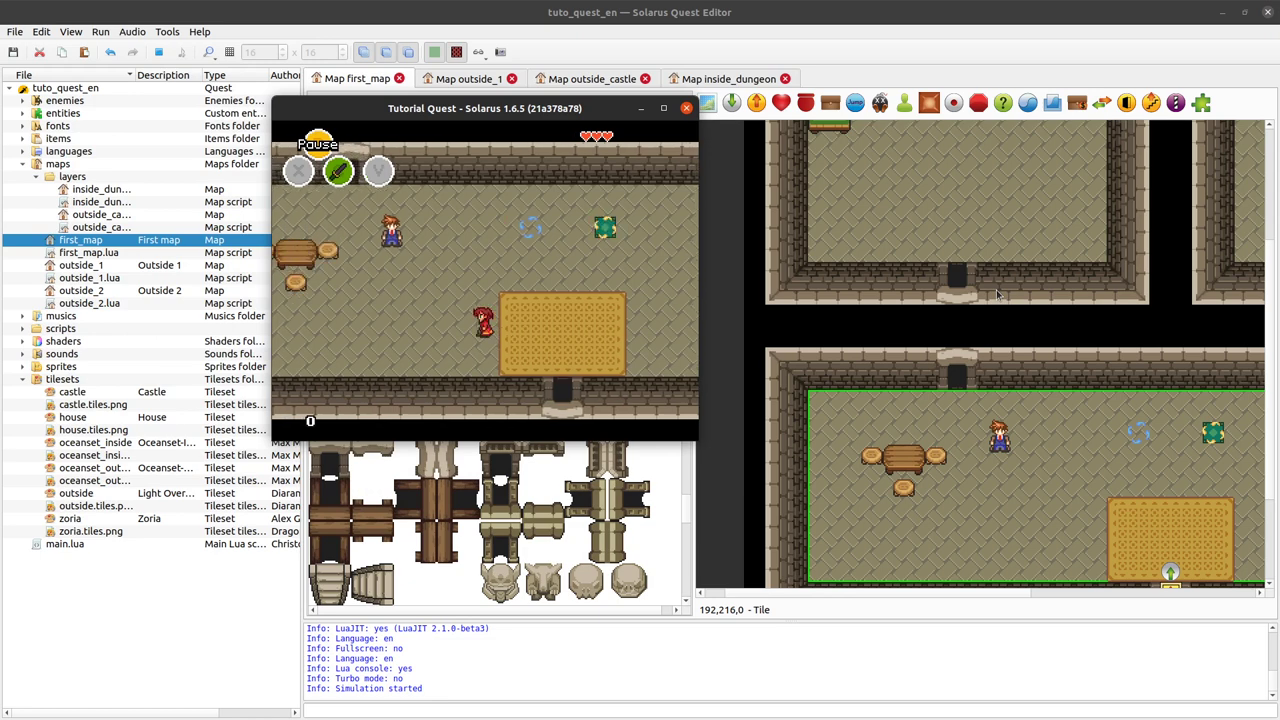
key(Up)
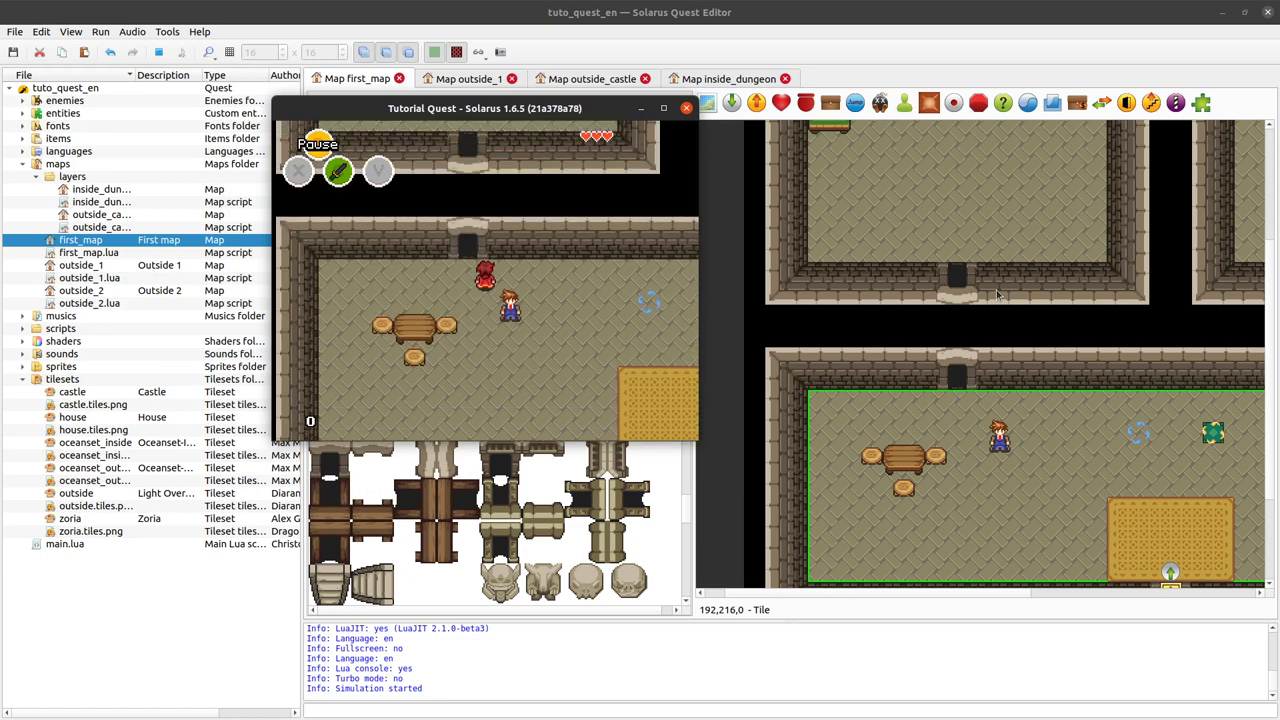
key(Down)
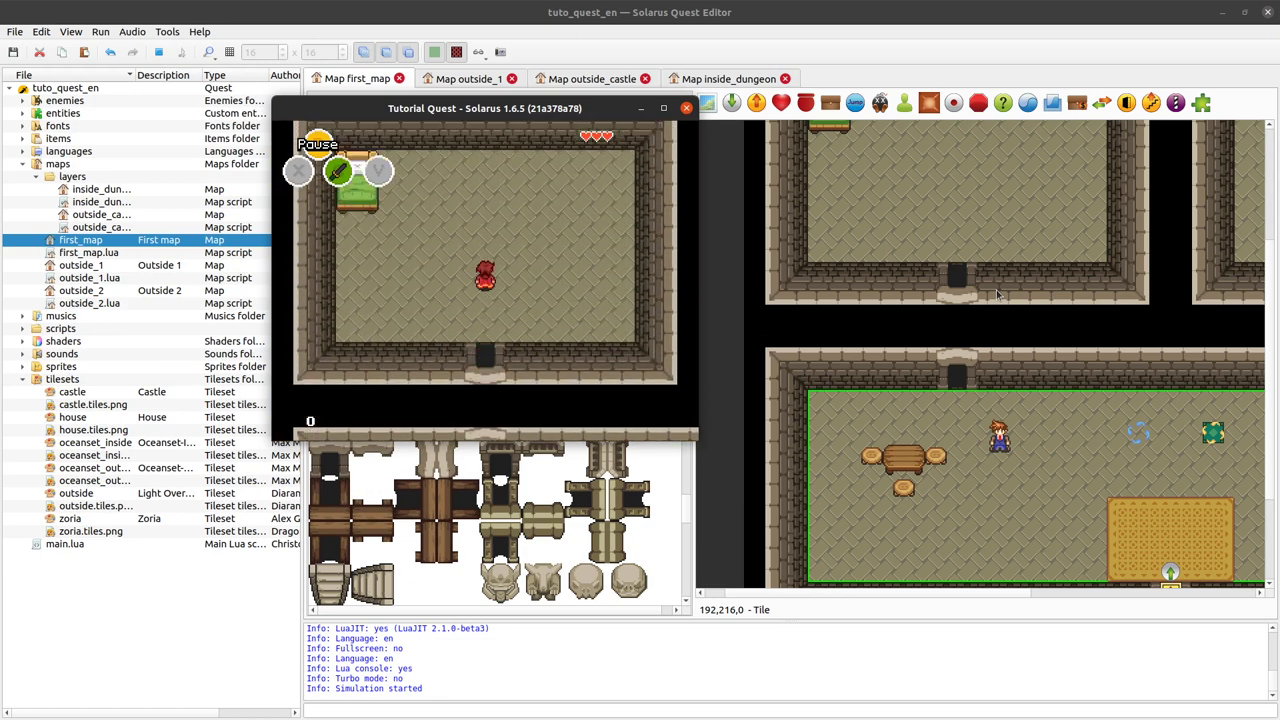
key(Up)
key(Down)
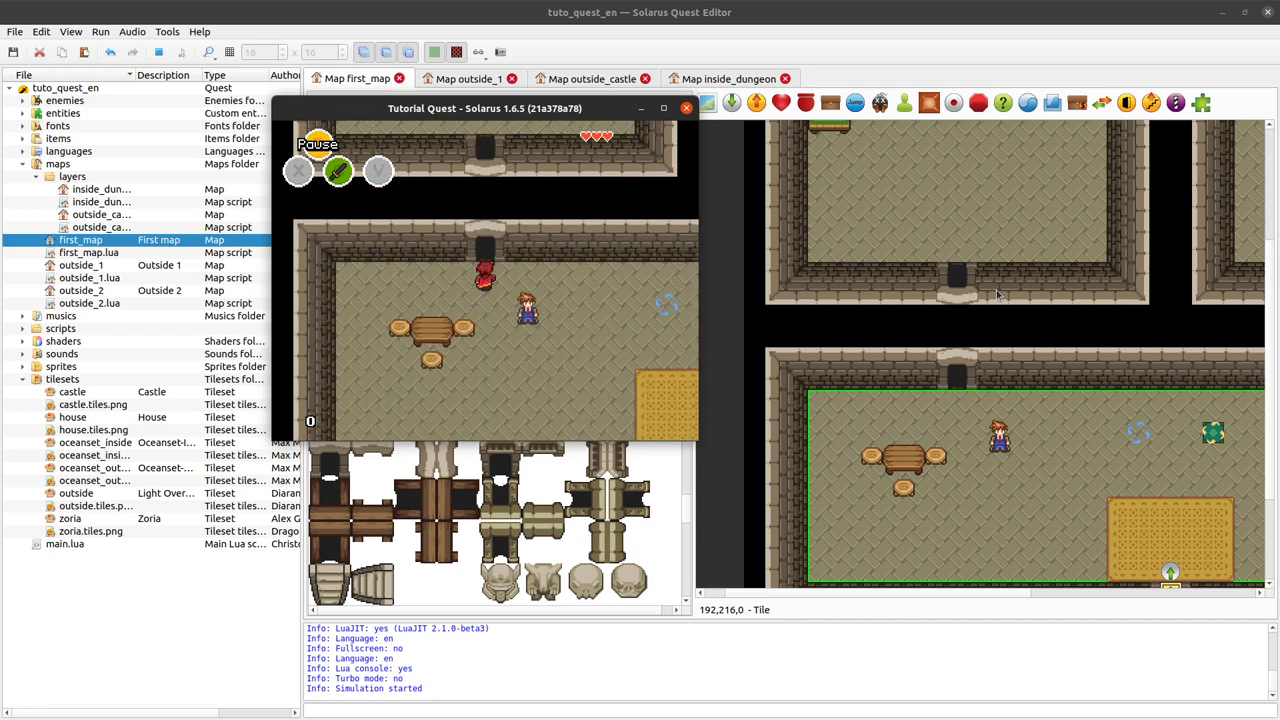
key(Up)
key(Up)
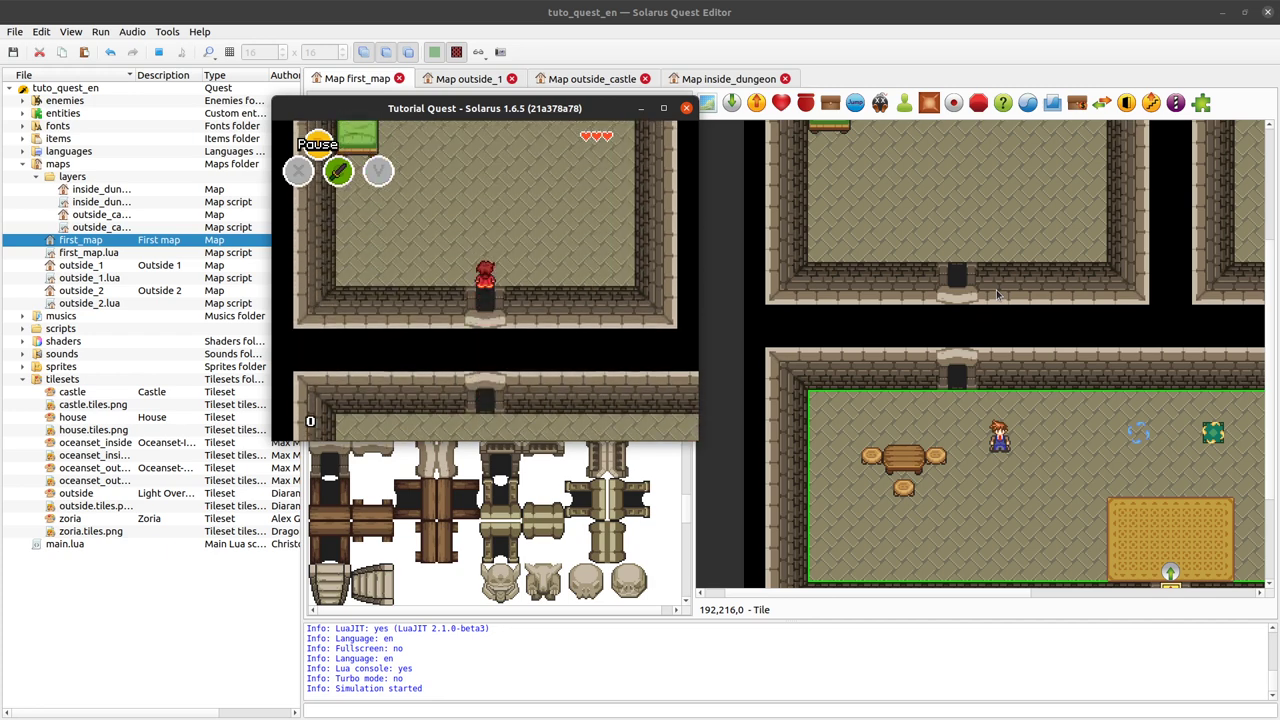
key(Down)
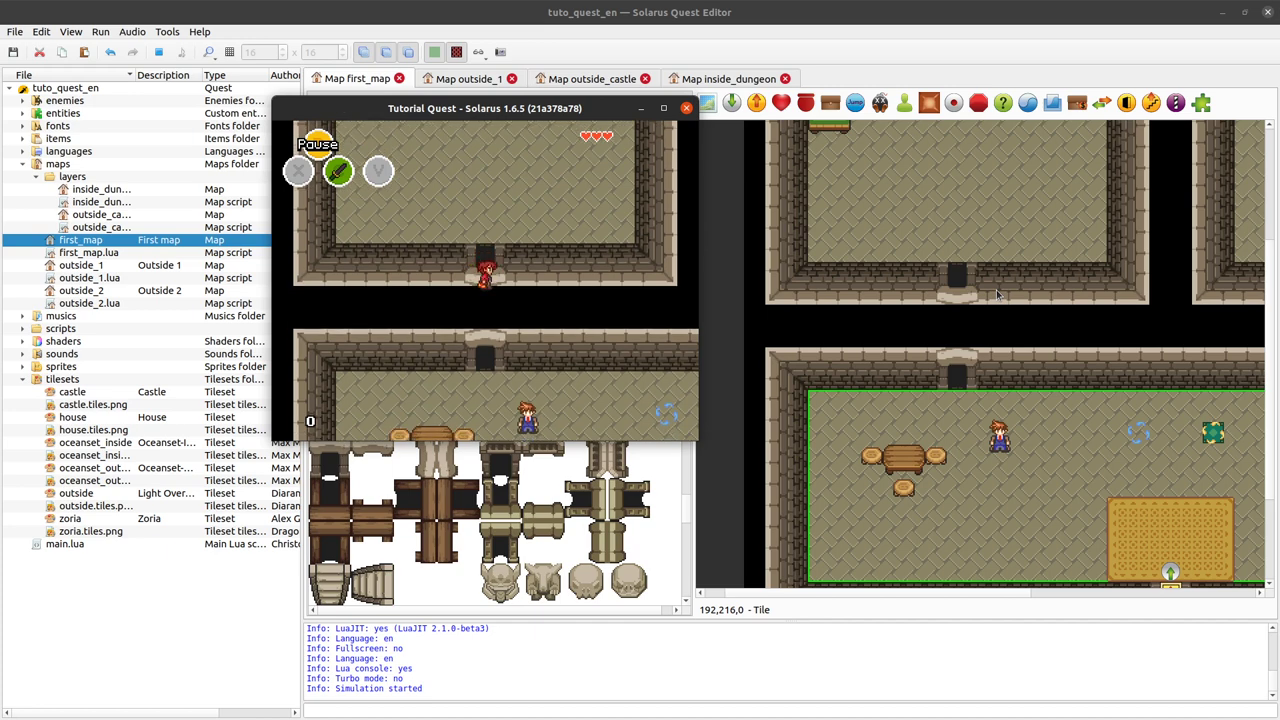
click(687, 109)
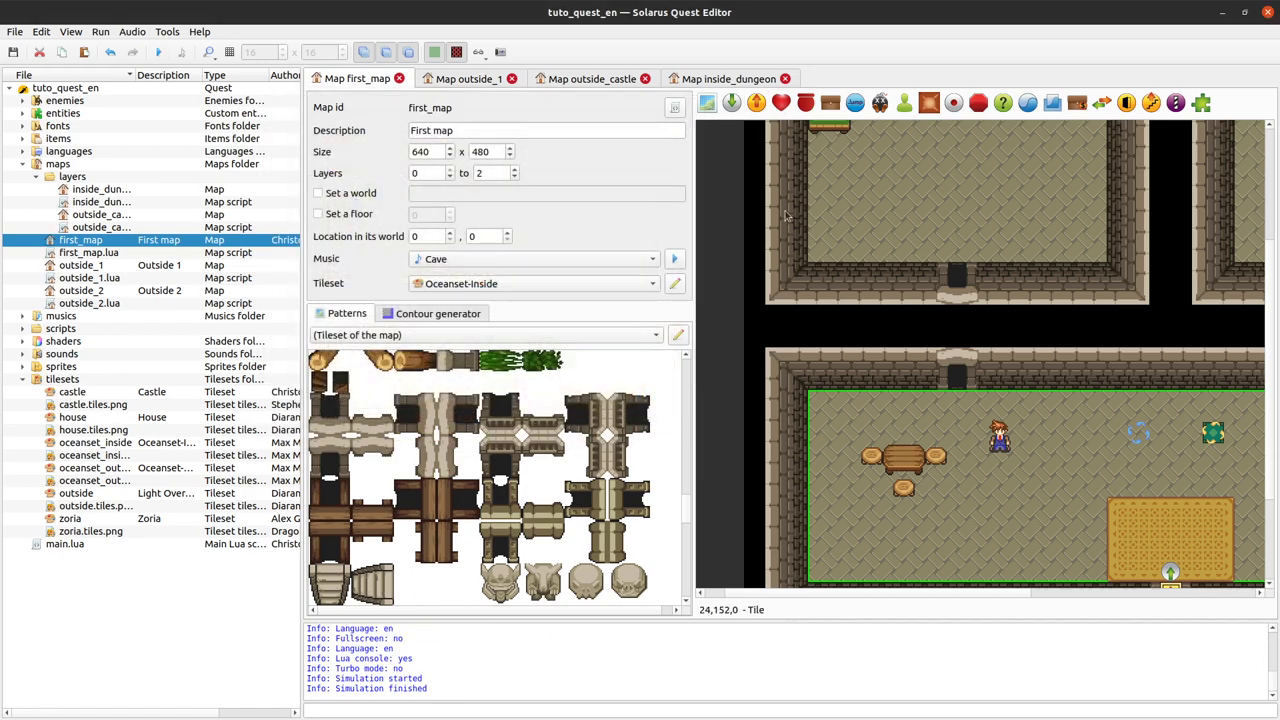
Place arch tiles in the corridor, move one up onto the upper doorway, and save.
click(358, 427)
click(378, 437)
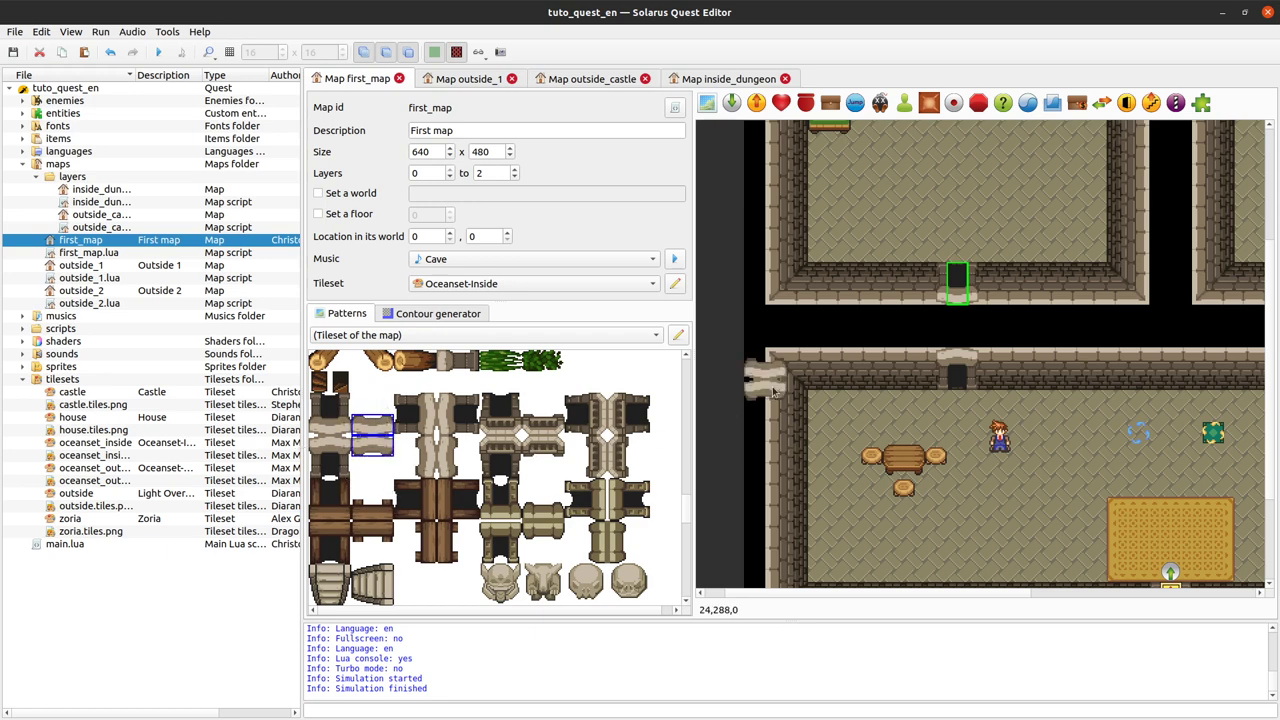
click(963, 350)
click(955, 383)
click(955, 368)
click(966, 340)
drag(970, 344, 967, 296)
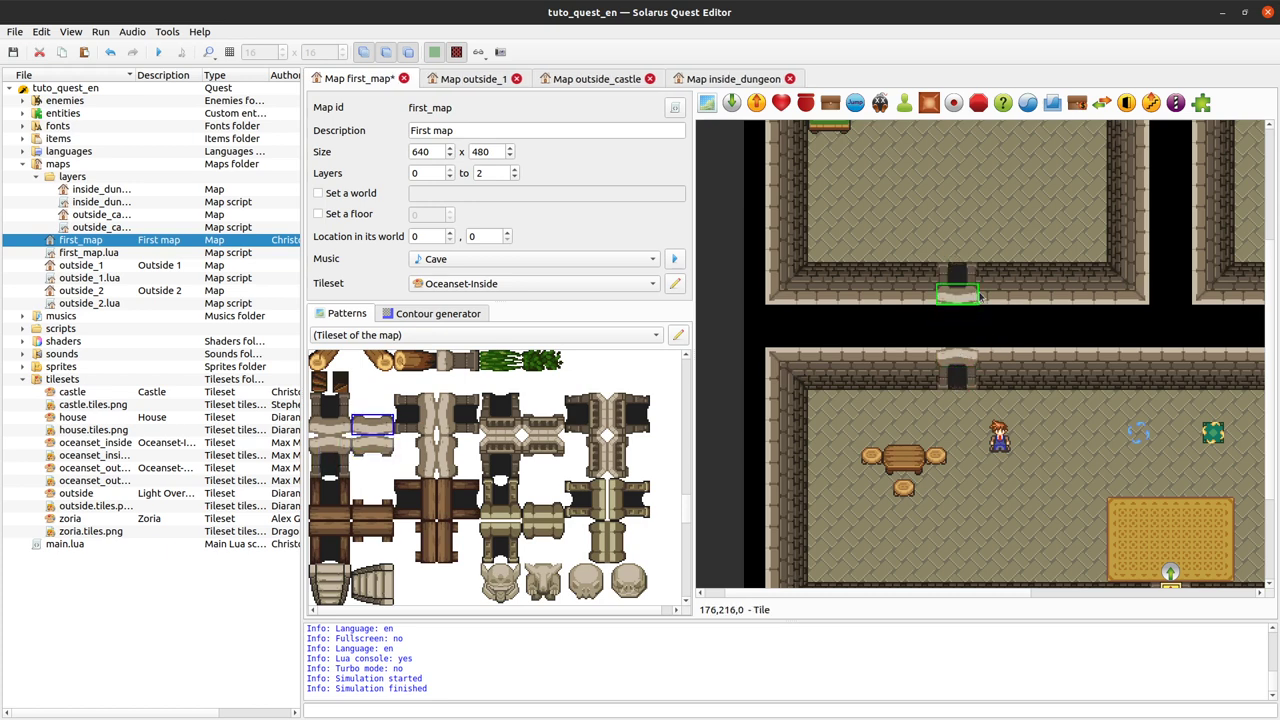
key(ctrl+s)
Select both arch tiles and move them to a higher layer above the walls.
click(956, 316)
click(962, 302)
ctrl+click(965, 362)
right_click(955, 361)
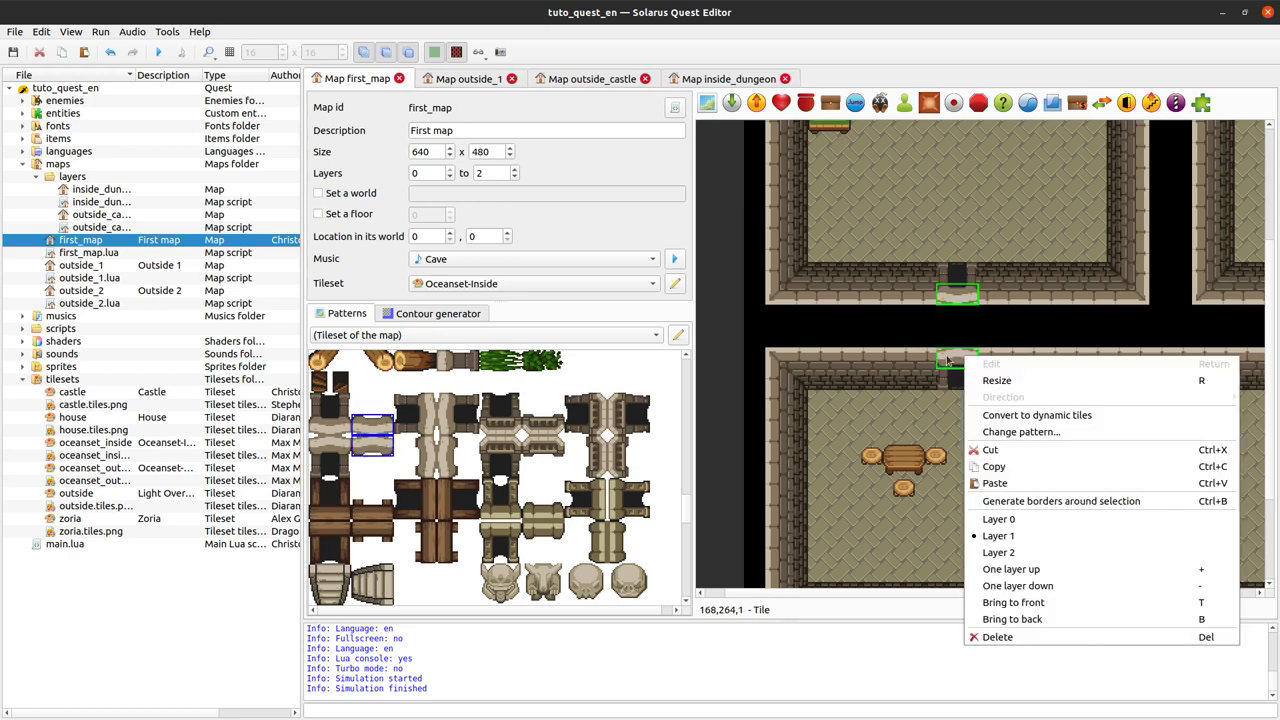
click(1020, 552)
click(916, 304)
right_click(876, 378)
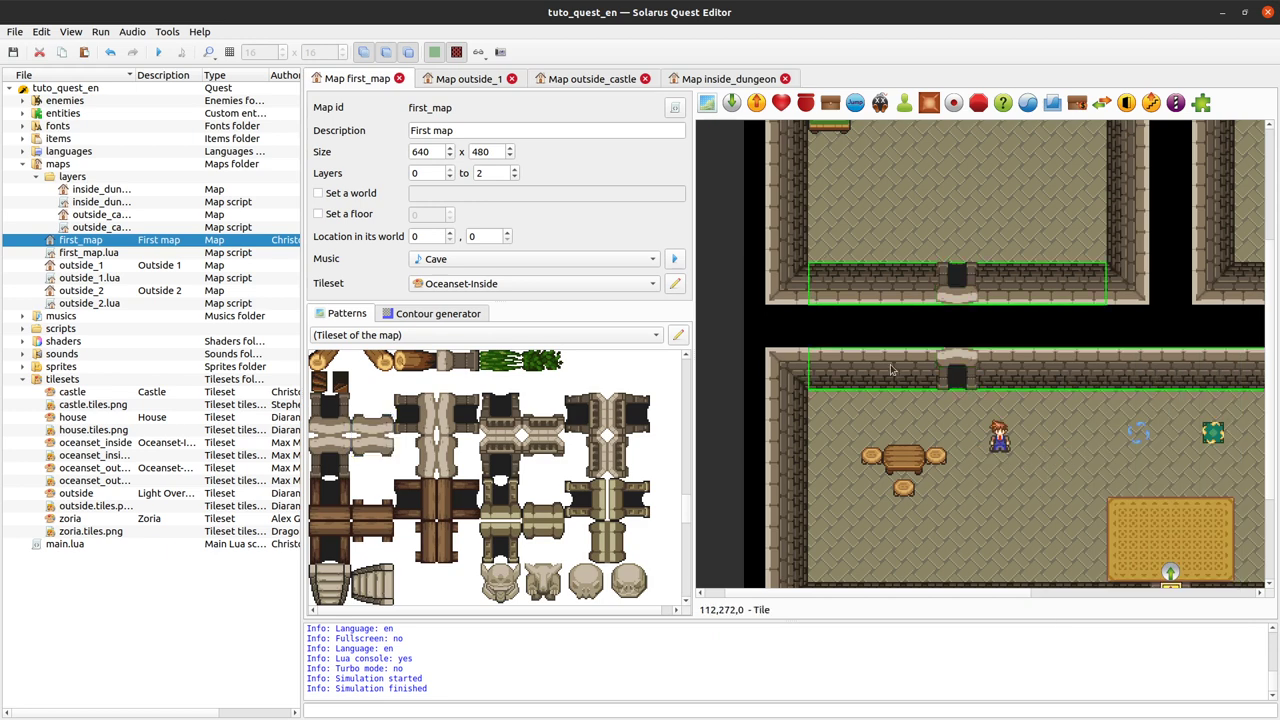
click(825, 376)
Hide and reshow layer 0 to check the arches, then pick the vertical wall pattern.
click(368, 55)
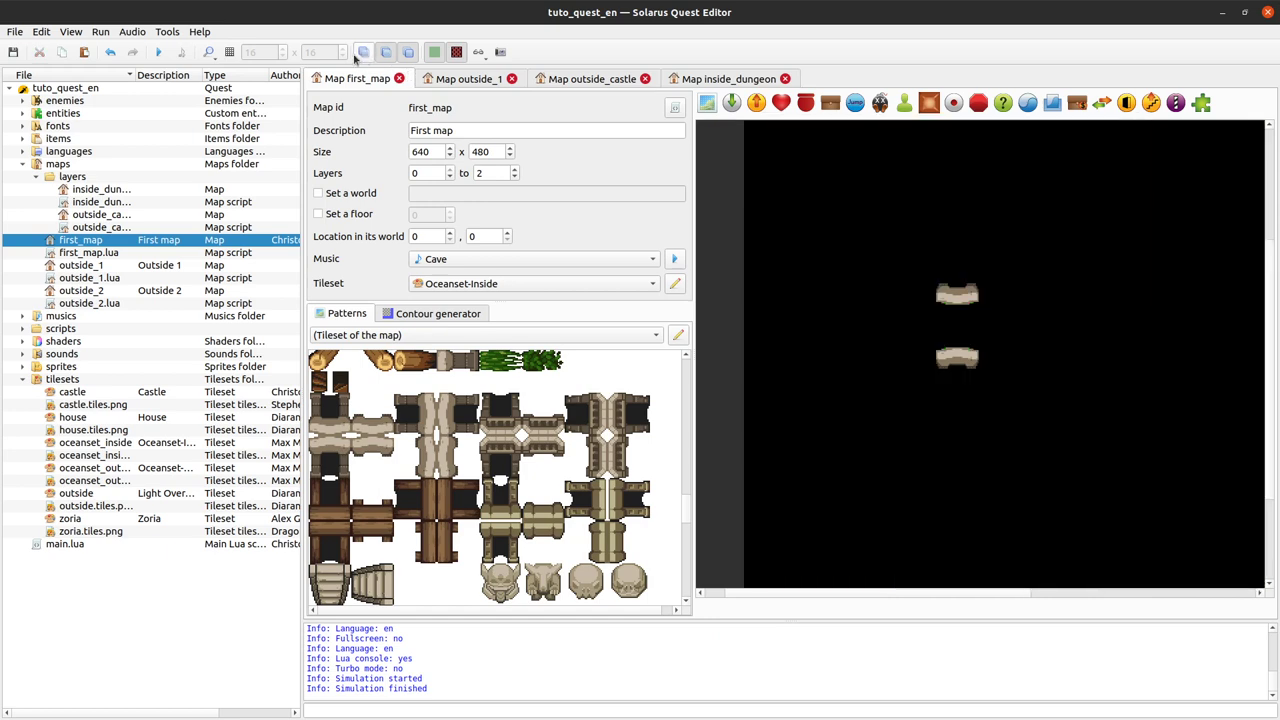
click(365, 52)
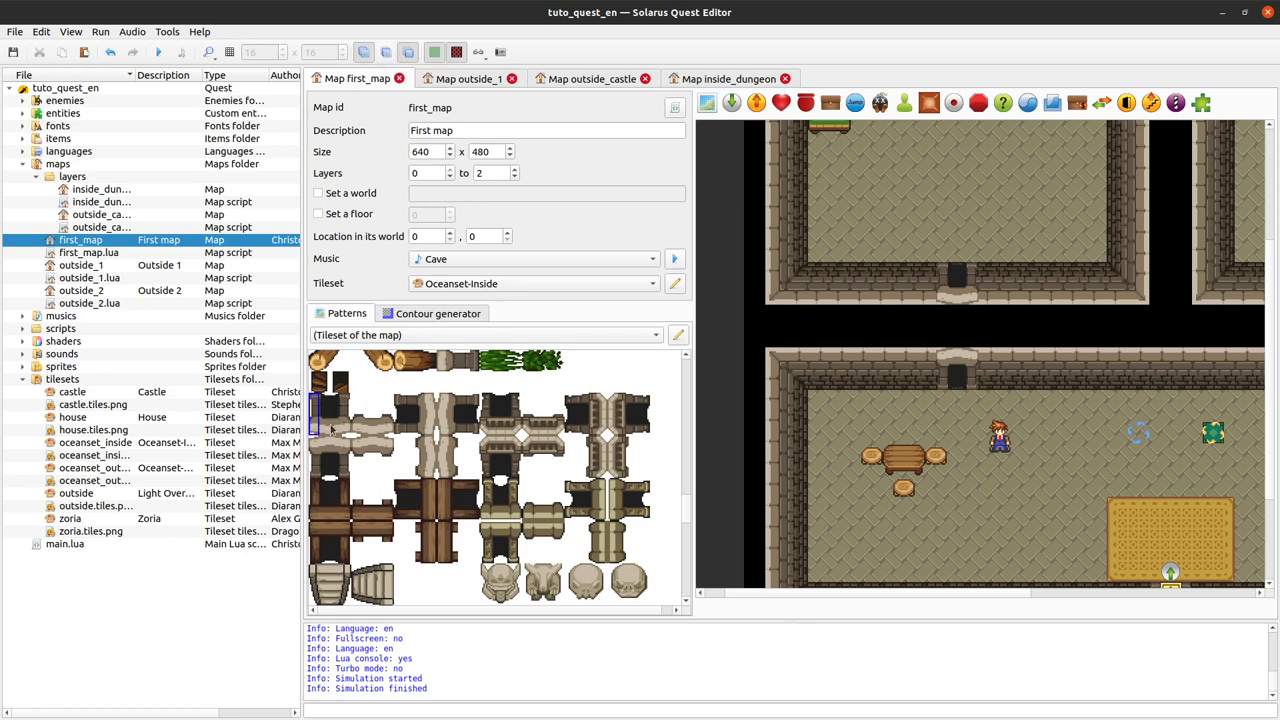
drag(326, 402, 339, 452)
click(966, 368)
click(968, 370)
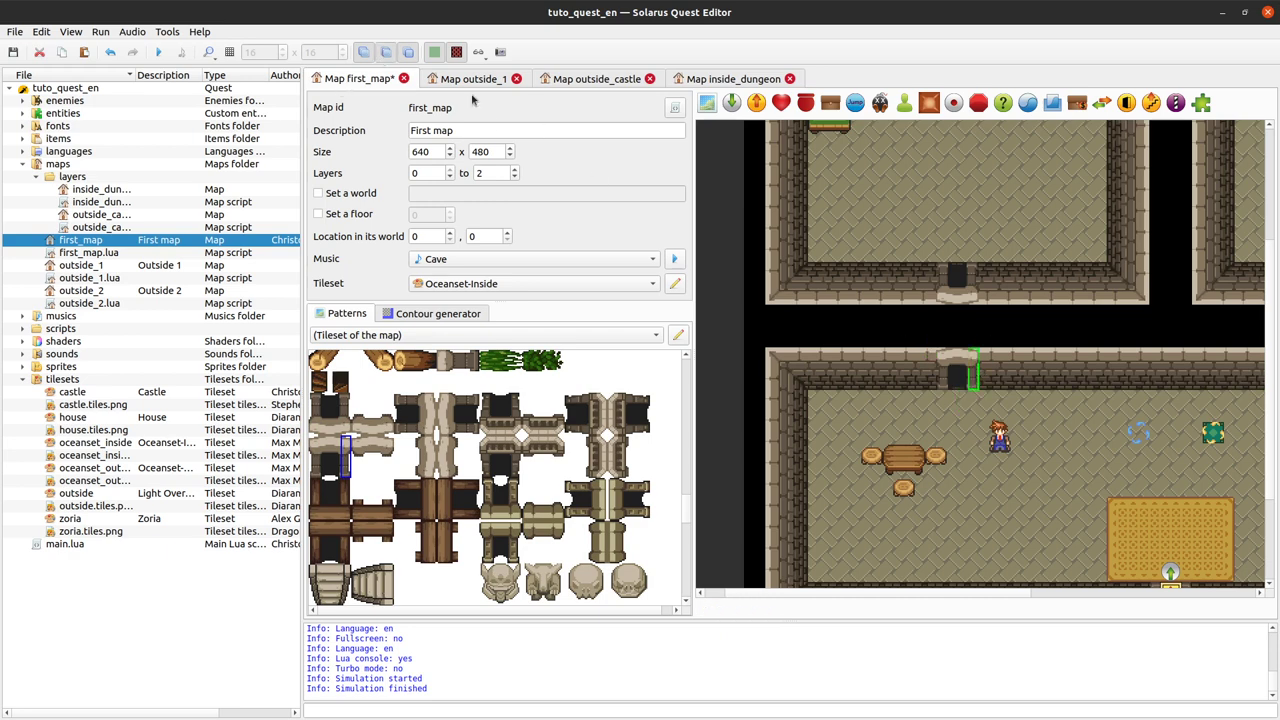
Move the wall piece beside the lower doorway onto it, save first_map, and launch the game.
click(372, 446)
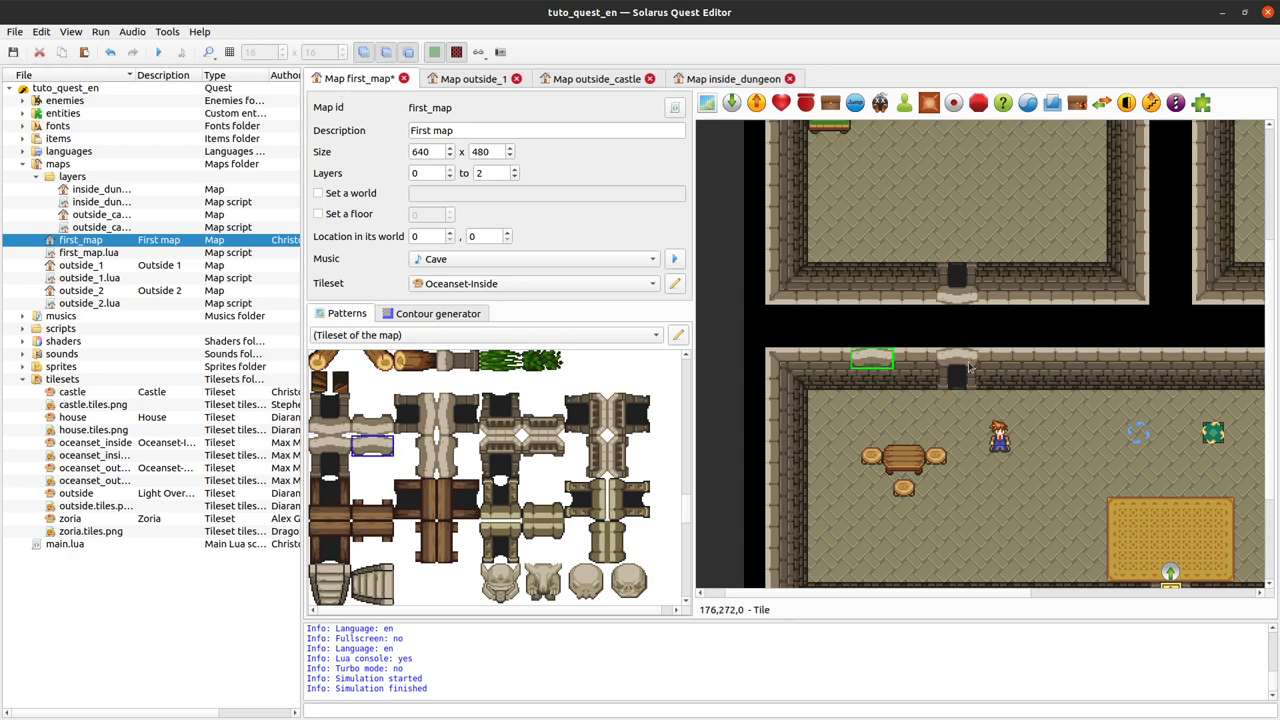
click(960, 370)
click(876, 360)
drag(874, 366, 960, 366)
key(ctrl+s)
click(159, 53)
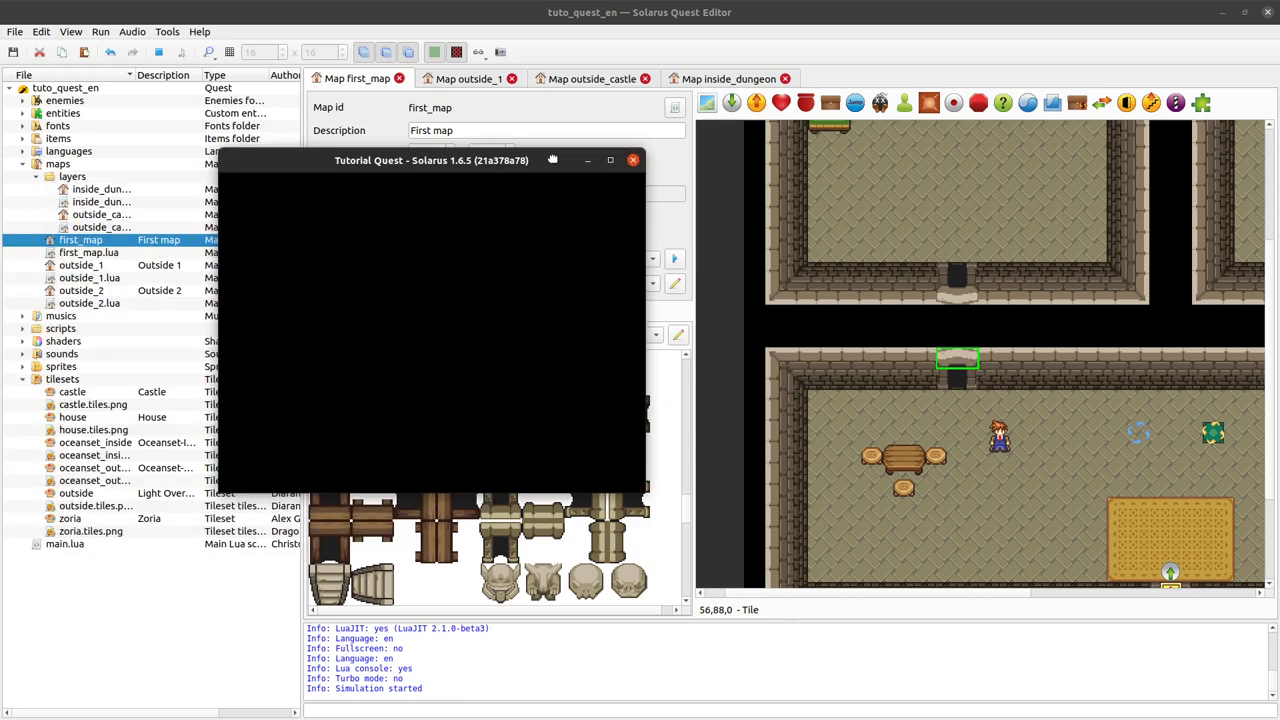
Walk the hero down and up through the corridor doorways into the table room, then close the game.
key(Down)
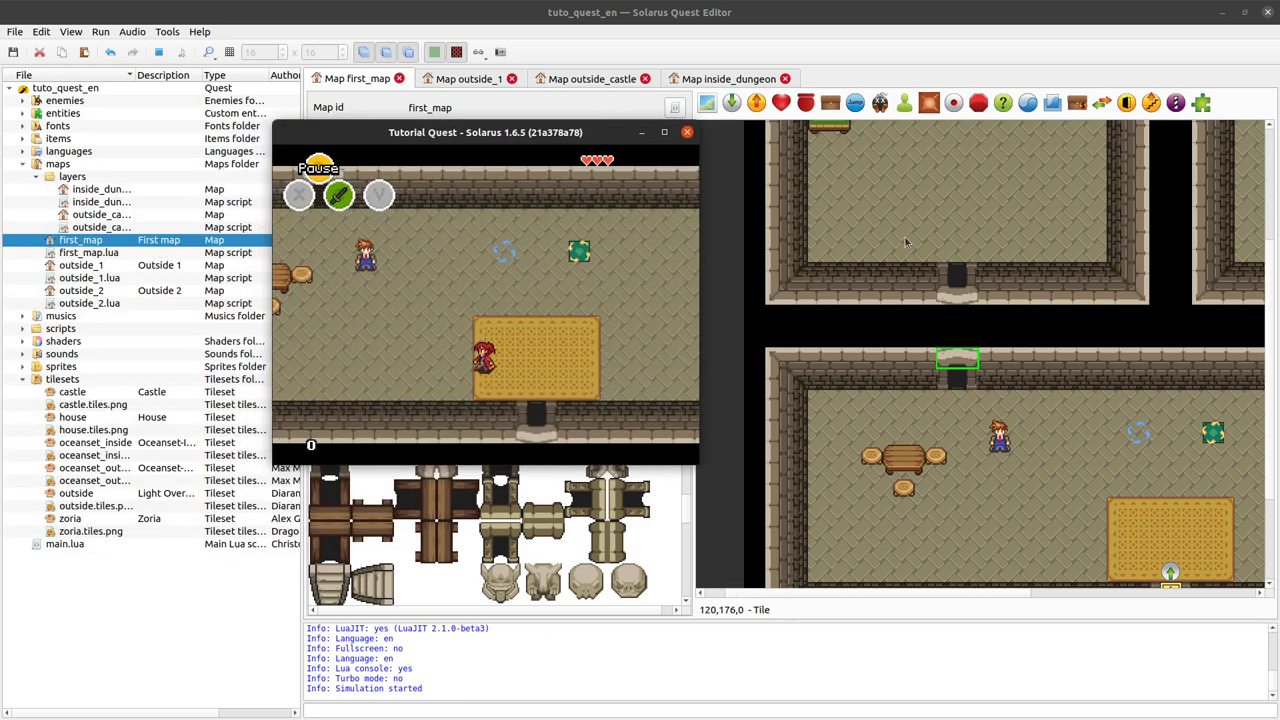
key(Up)
key(Up)
key(Down)
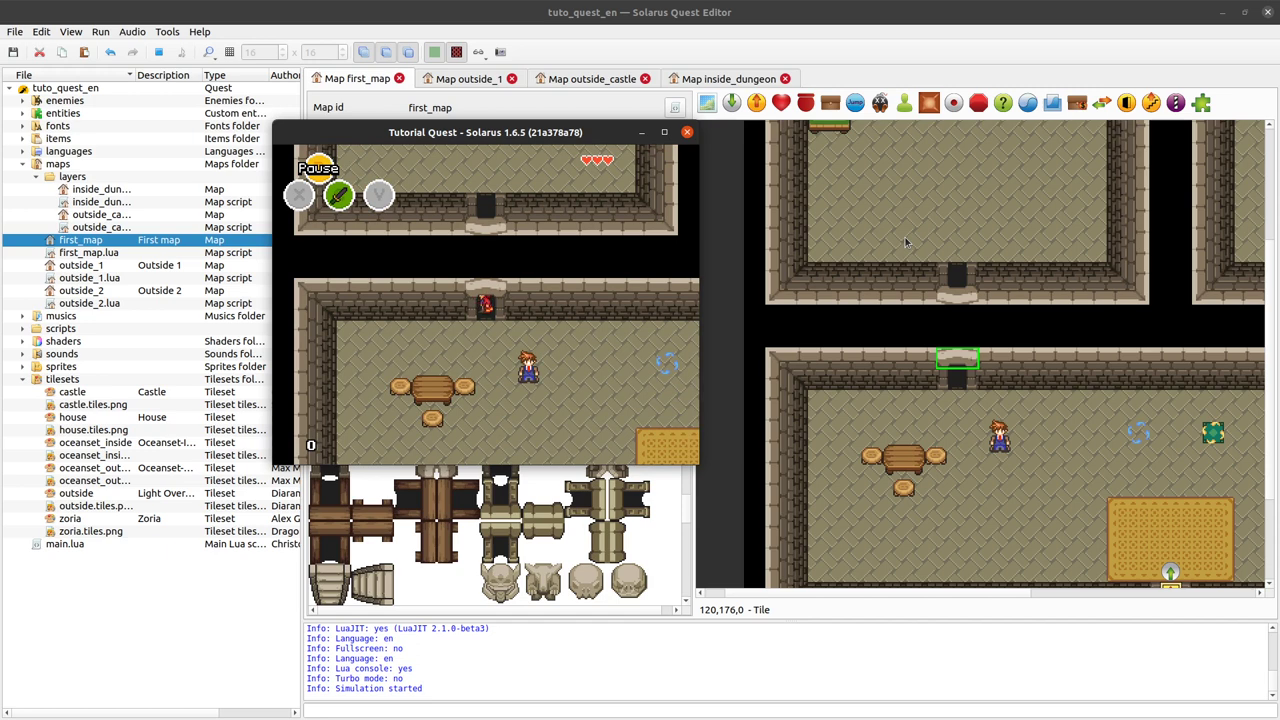
key(Up)
key(Up)
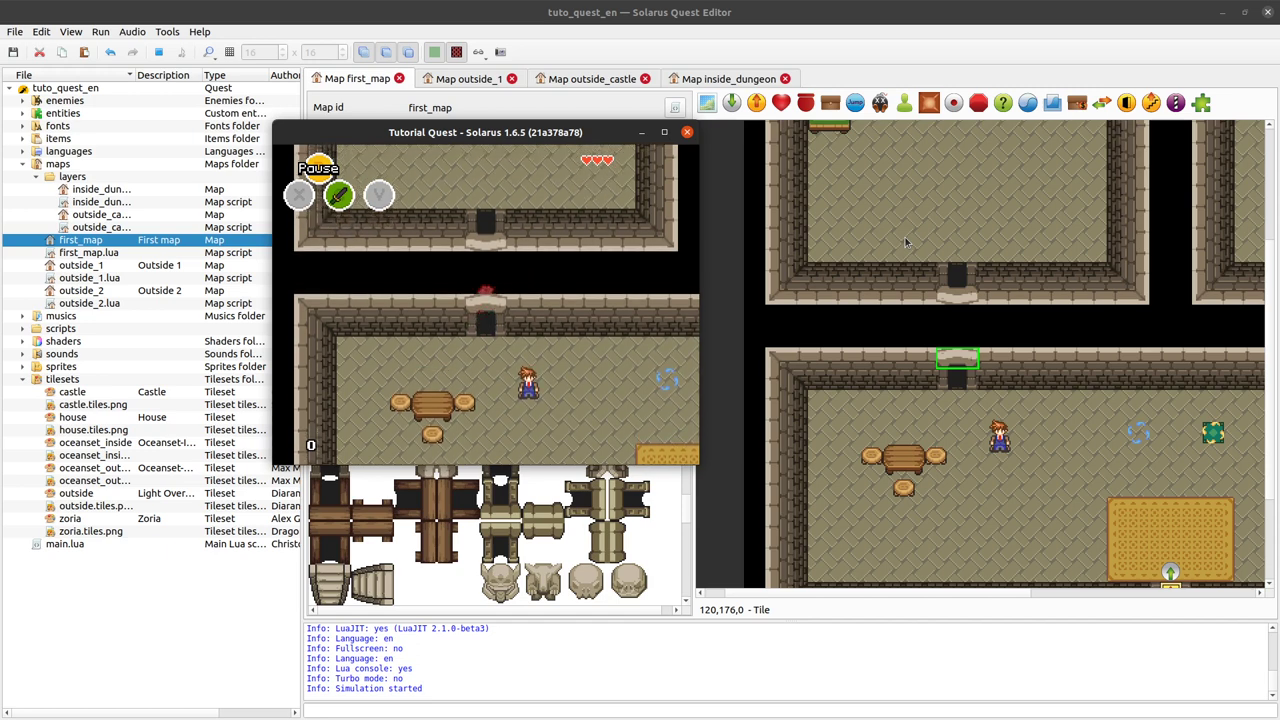
key(Down)
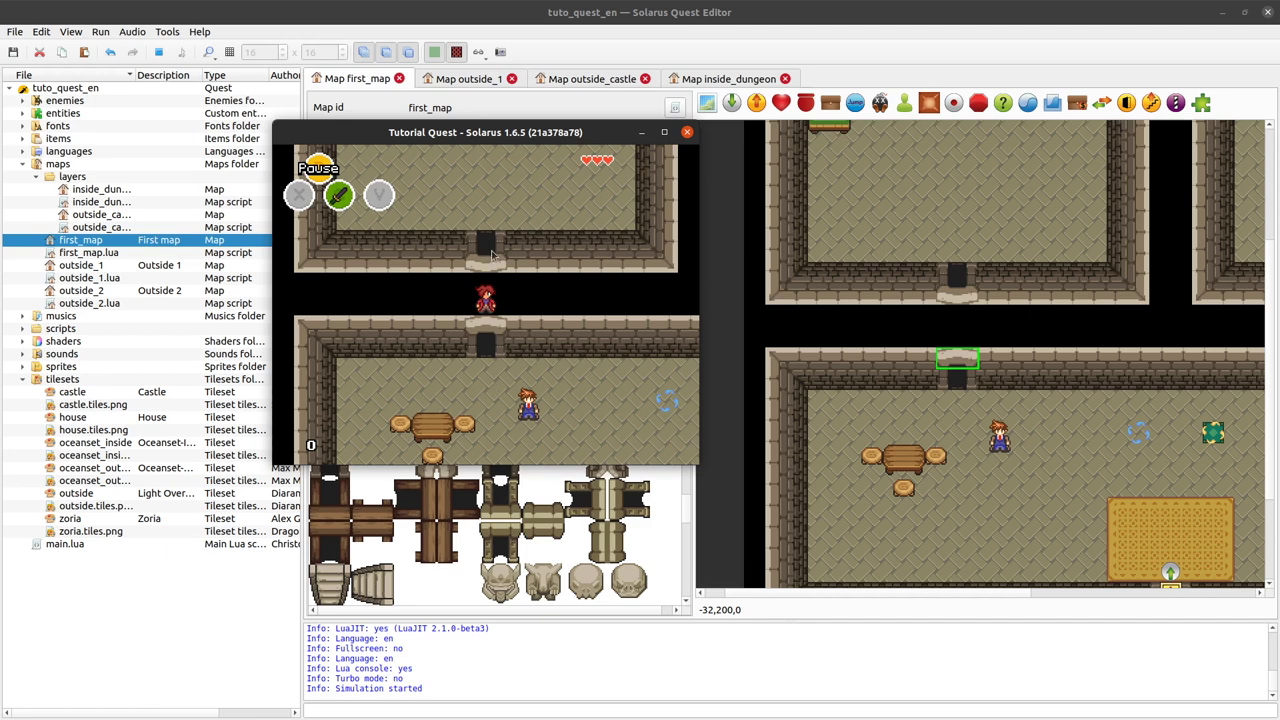
key(Down)
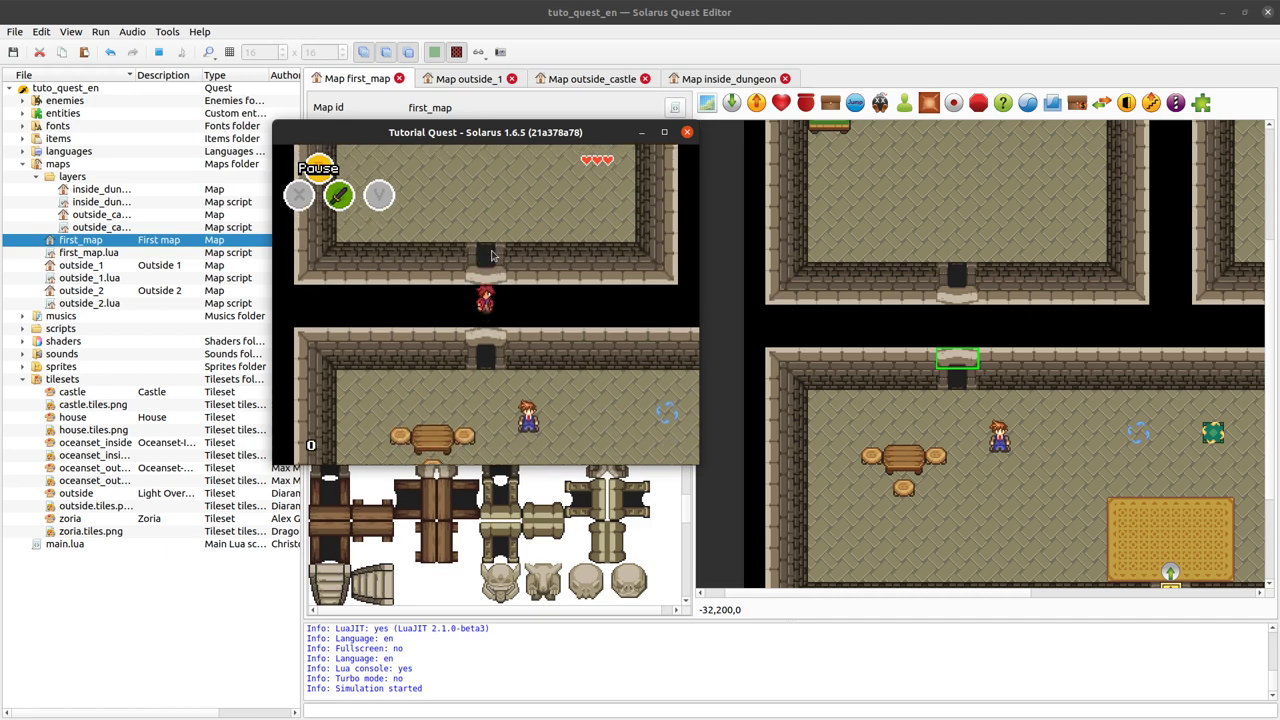
click(687, 133)
Paint light beige strips across the corridor and along the map's top, left and bottom edges.
ctrl+scroll(323, 453, up, 3)
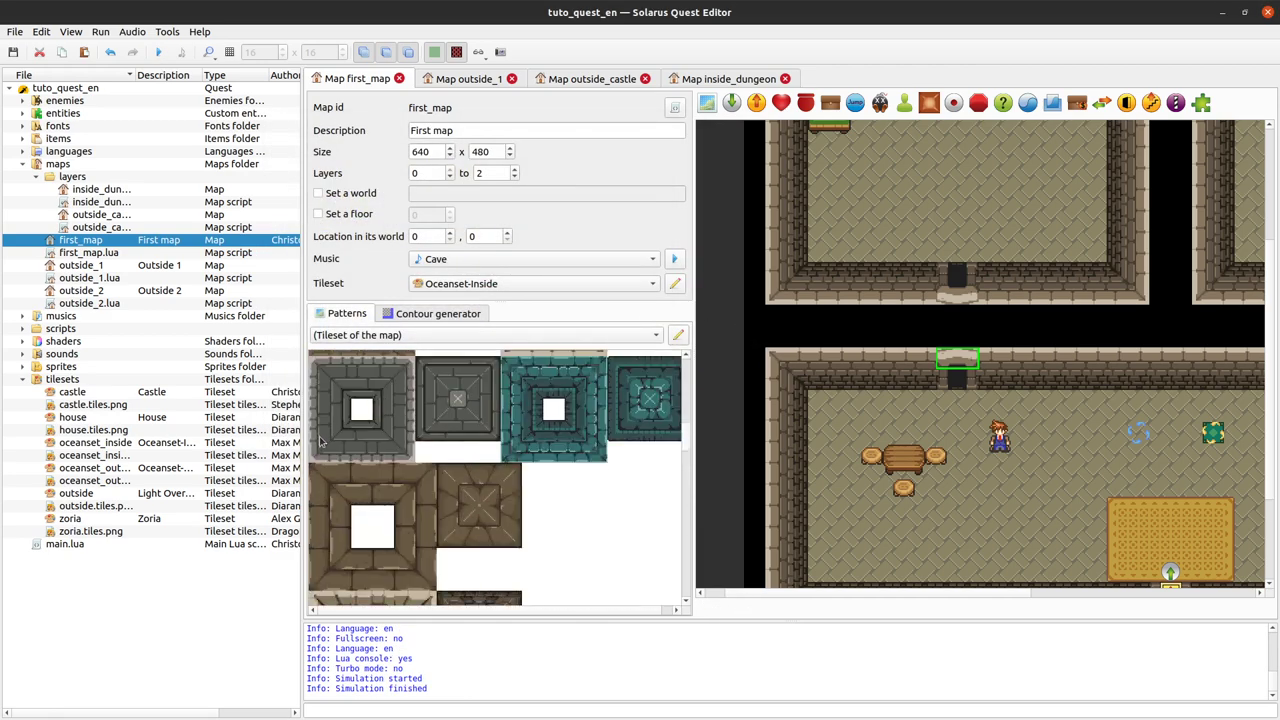
ctrl+scroll(323, 453, down, 3)
click(320, 443)
drag(770, 310, 1152, 325)
ctrl+scroll(1135, 328, down, 1)
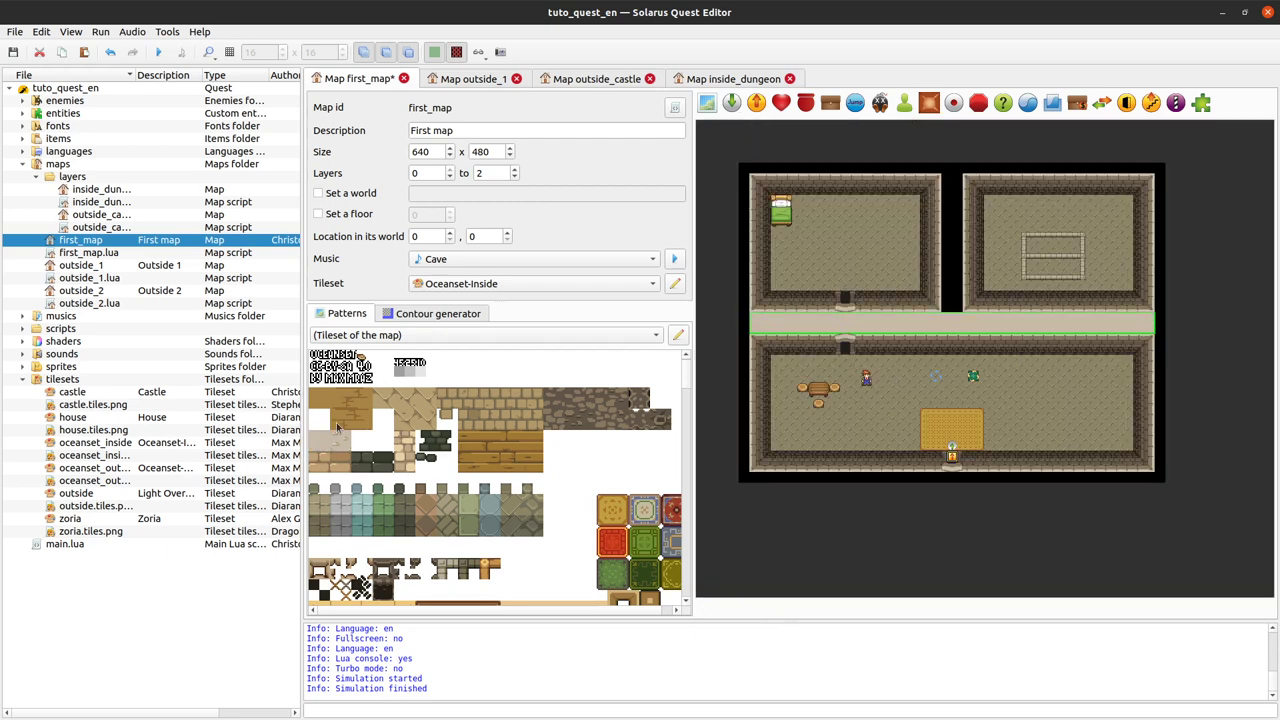
drag(748, 175, 1158, 175)
drag(741, 180, 743, 480)
drag(743, 480, 1153, 484)
Align the bottom strip, paint the right edge and the gap between upper rooms, then save.
drag(953, 483, 968, 482)
click(972, 498)
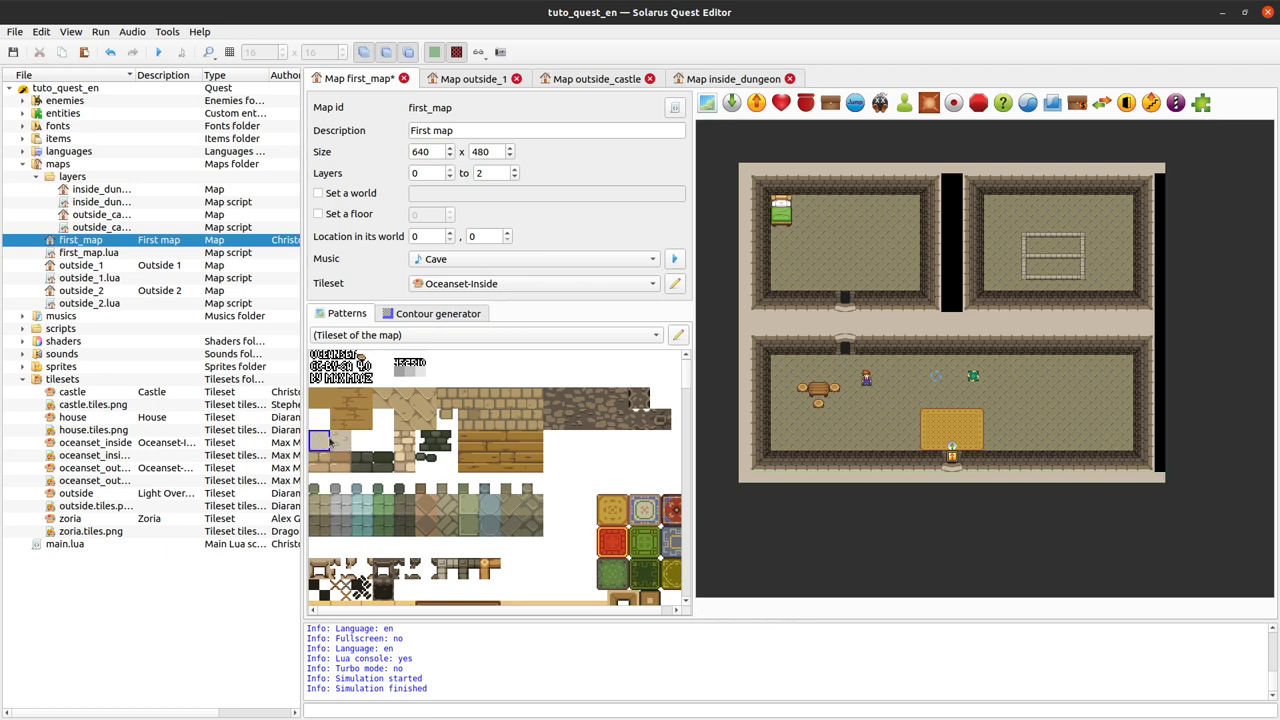
drag(1160, 178, 1163, 465)
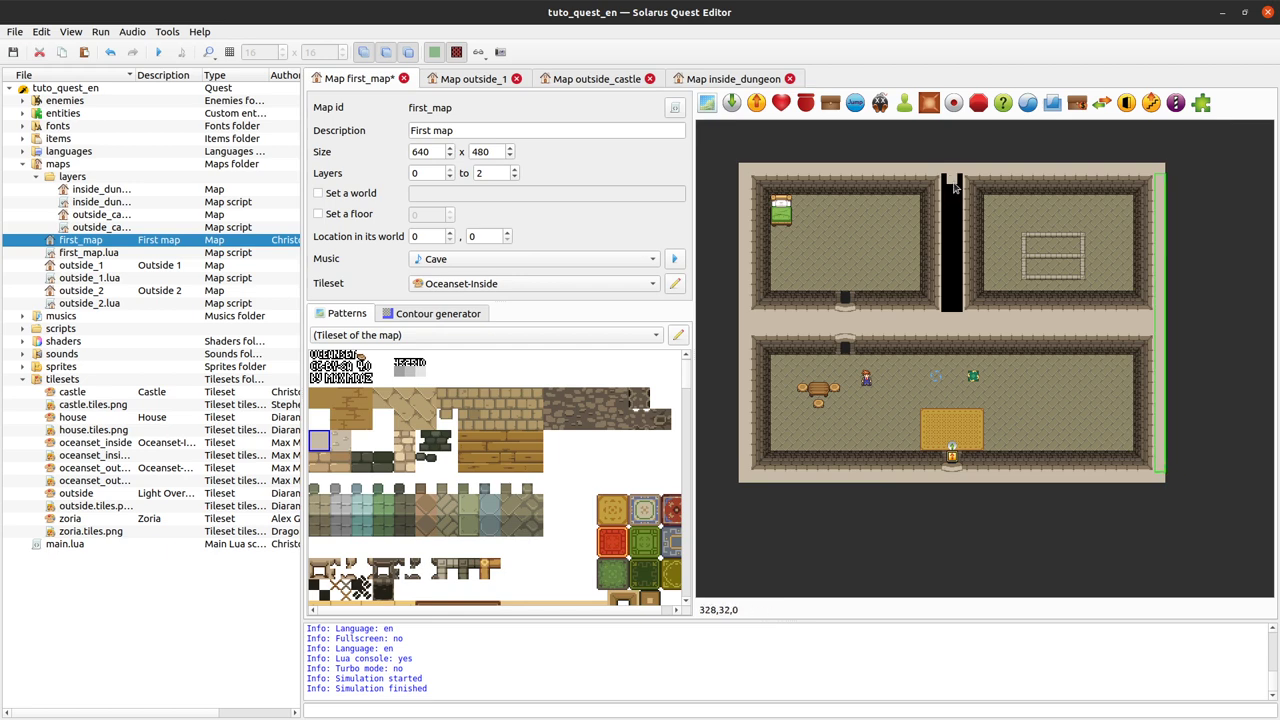
drag(952, 188, 952, 310)
click(1166, 318)
key(ctrl+s)
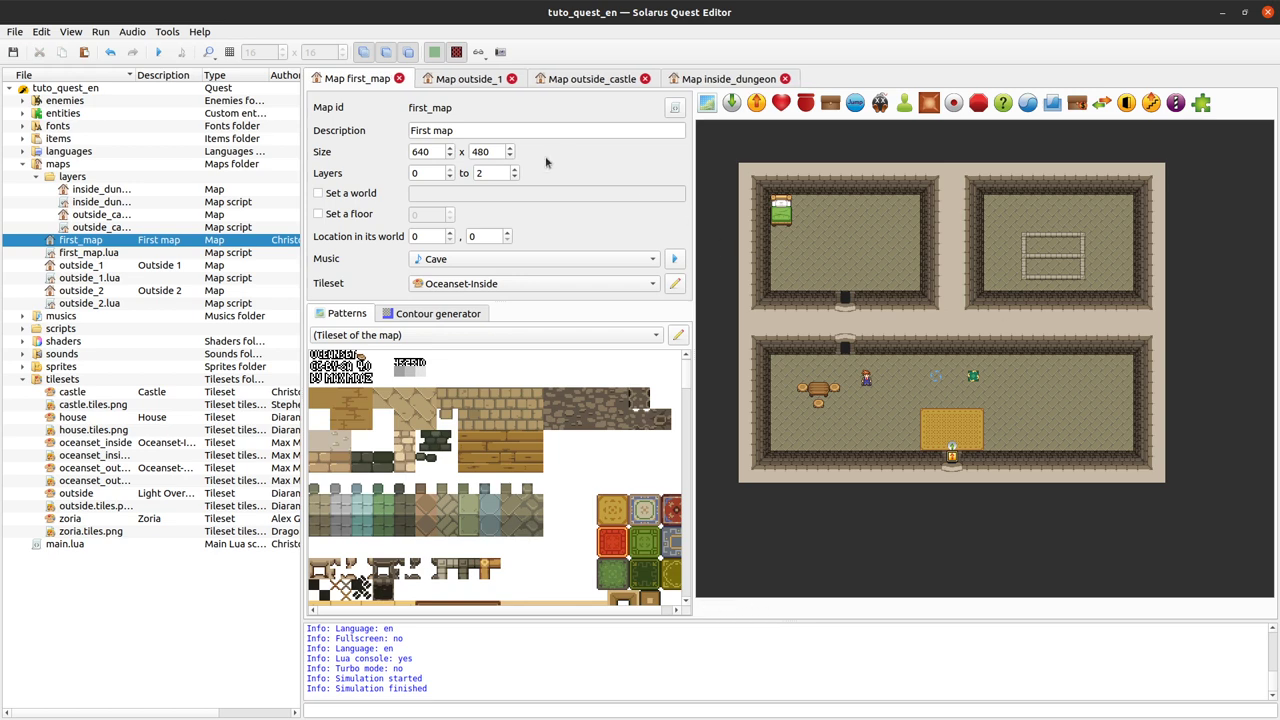
Run a quick test of the game, close it, and inspect a corridor tile's options.
click(156, 53)
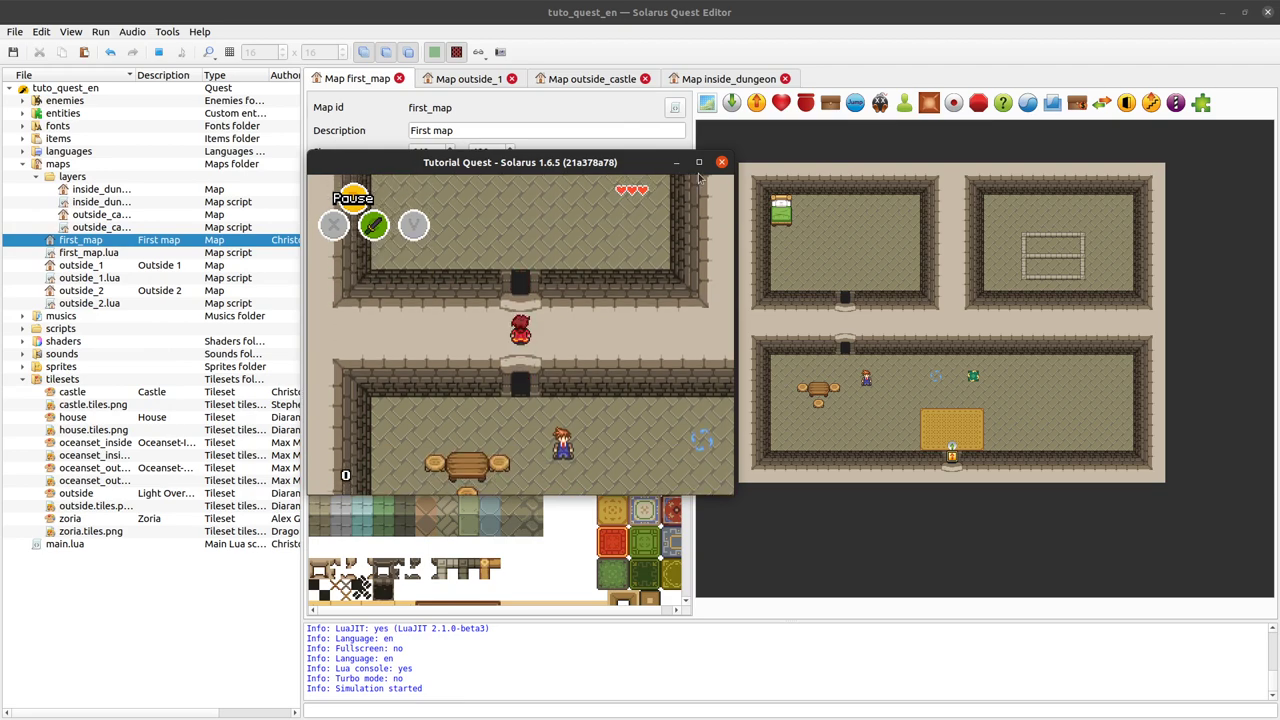
click(721, 162)
ctrl+scroll(768, 333, up, 1)
right_click(774, 317)
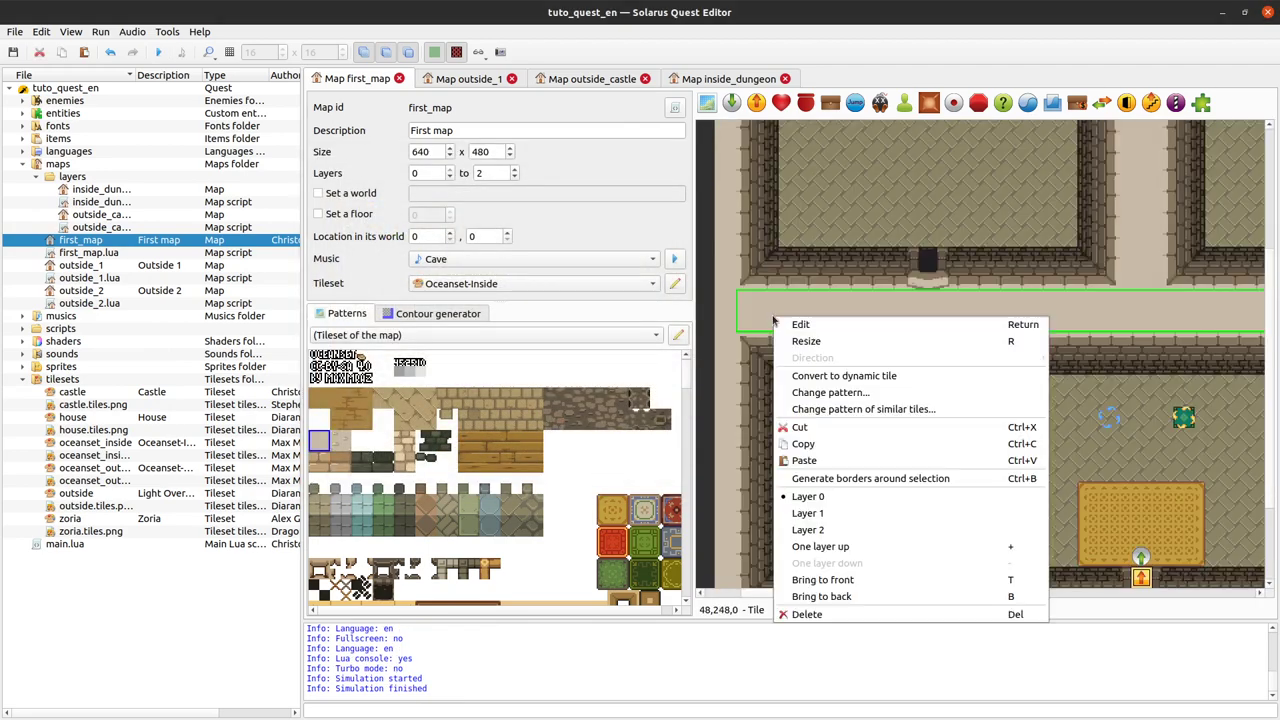
click(766, 277)
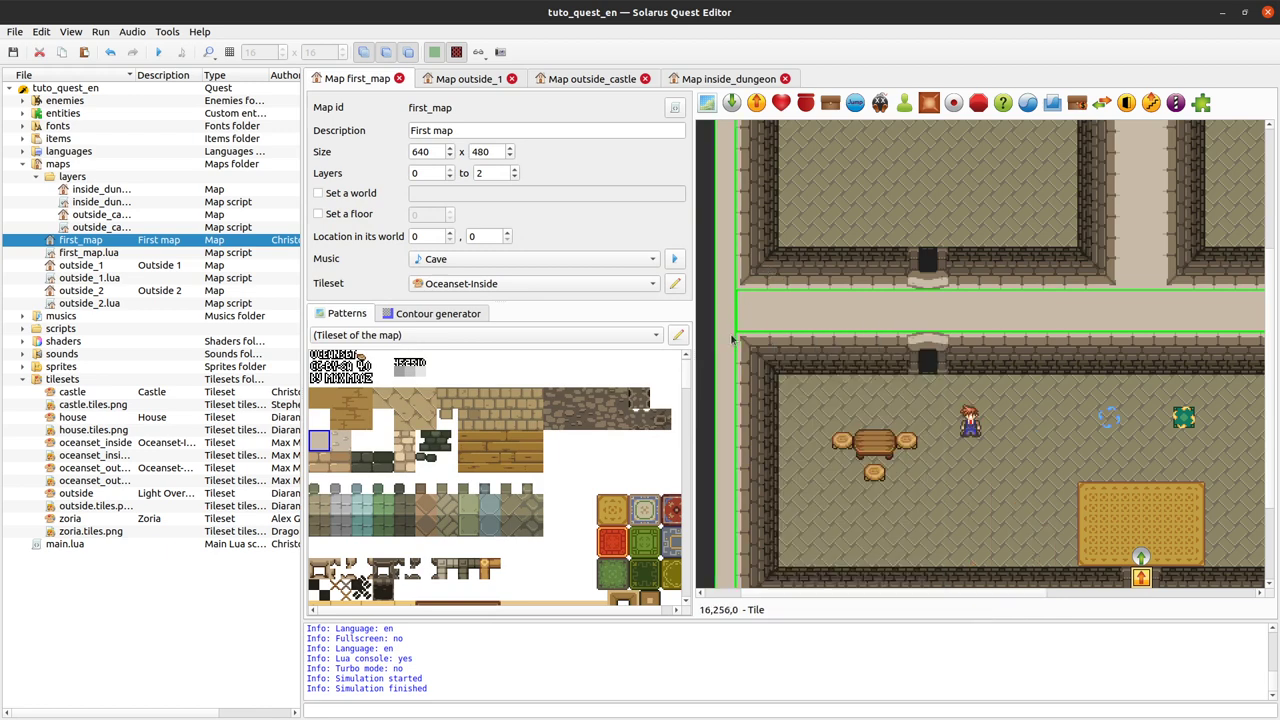
ctrl+scroll(1150, 280, down, 1)
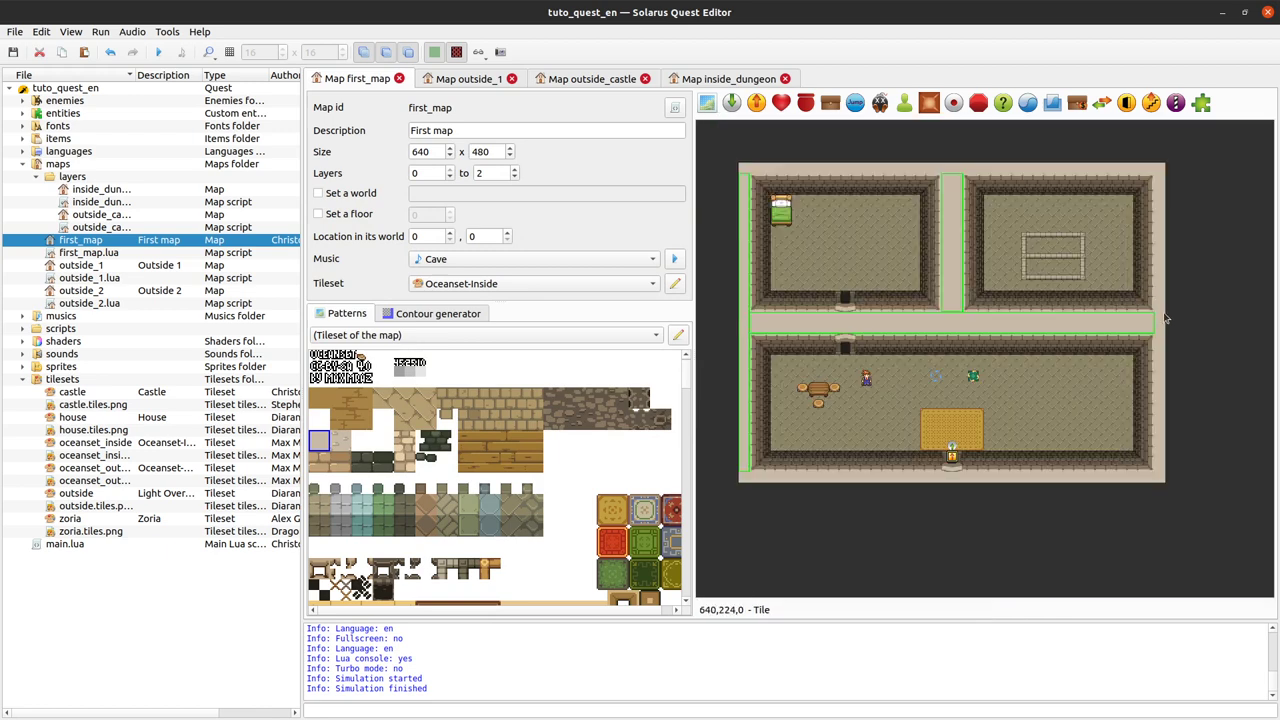
Move the corridor tiles to layer 1, bring the vertical strip to front, and launch the game.
drag(957, 180, 1030, 484)
right_click(1030, 484)
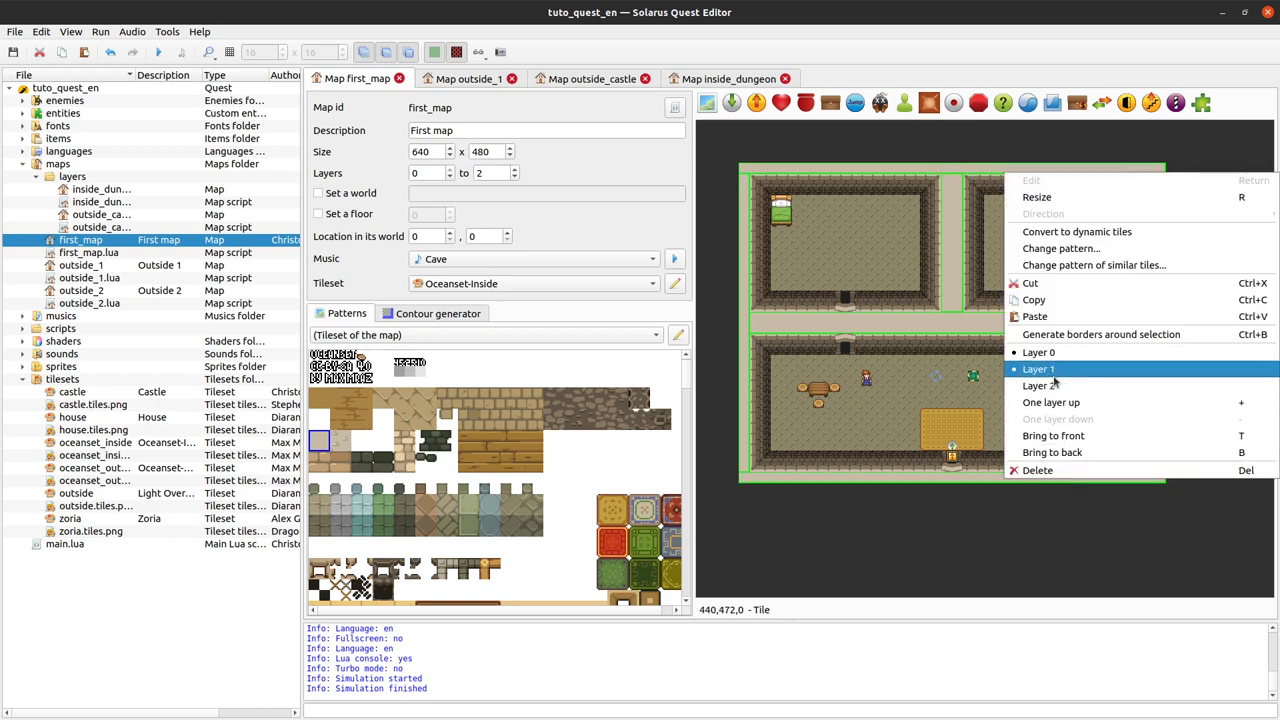
click(1040, 370)
click(950, 300)
right_click(947, 301)
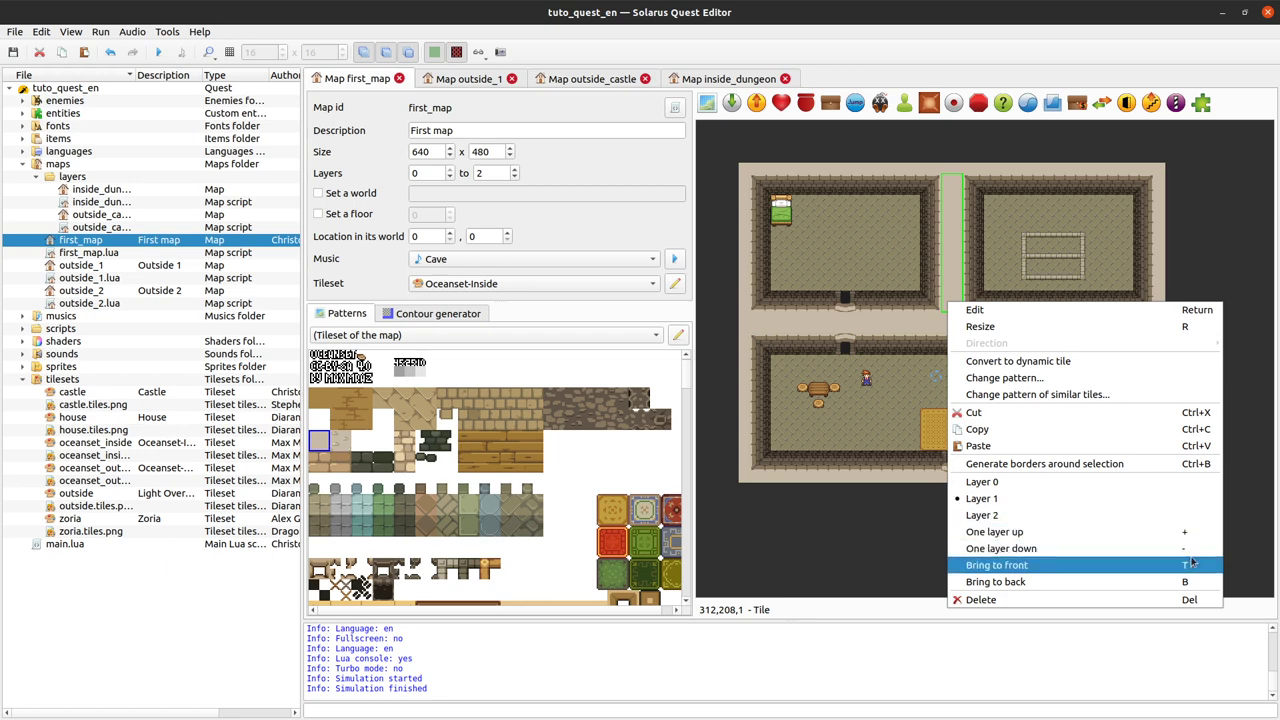
click(1000, 565)
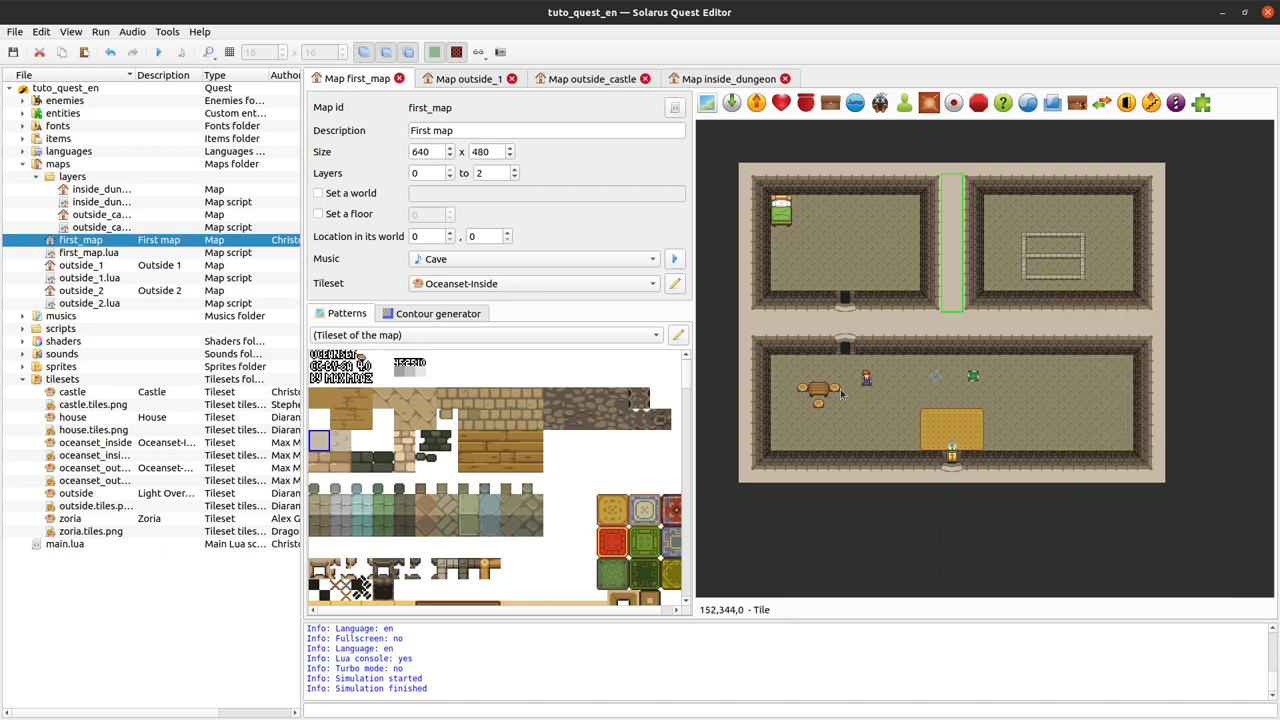
click(158, 52)
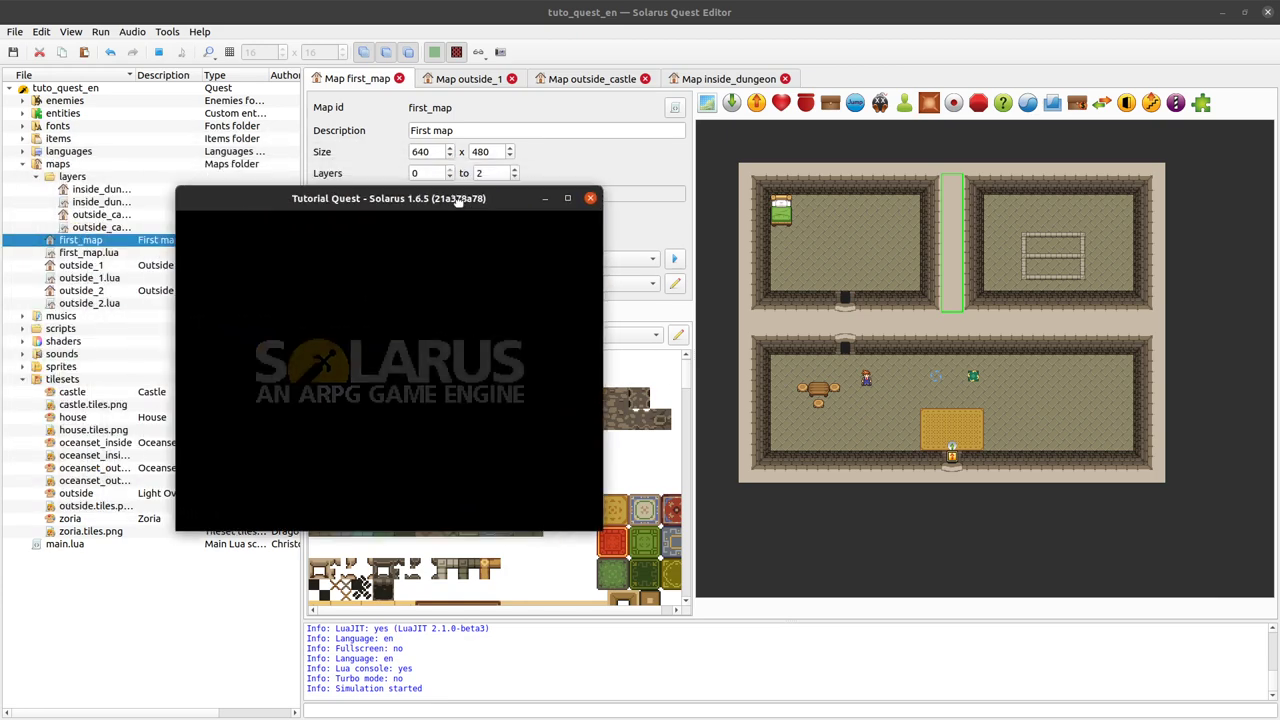
Walk the hero up, left and down through the doorways between rooms, then close the game.
key(Up)
key(Left)
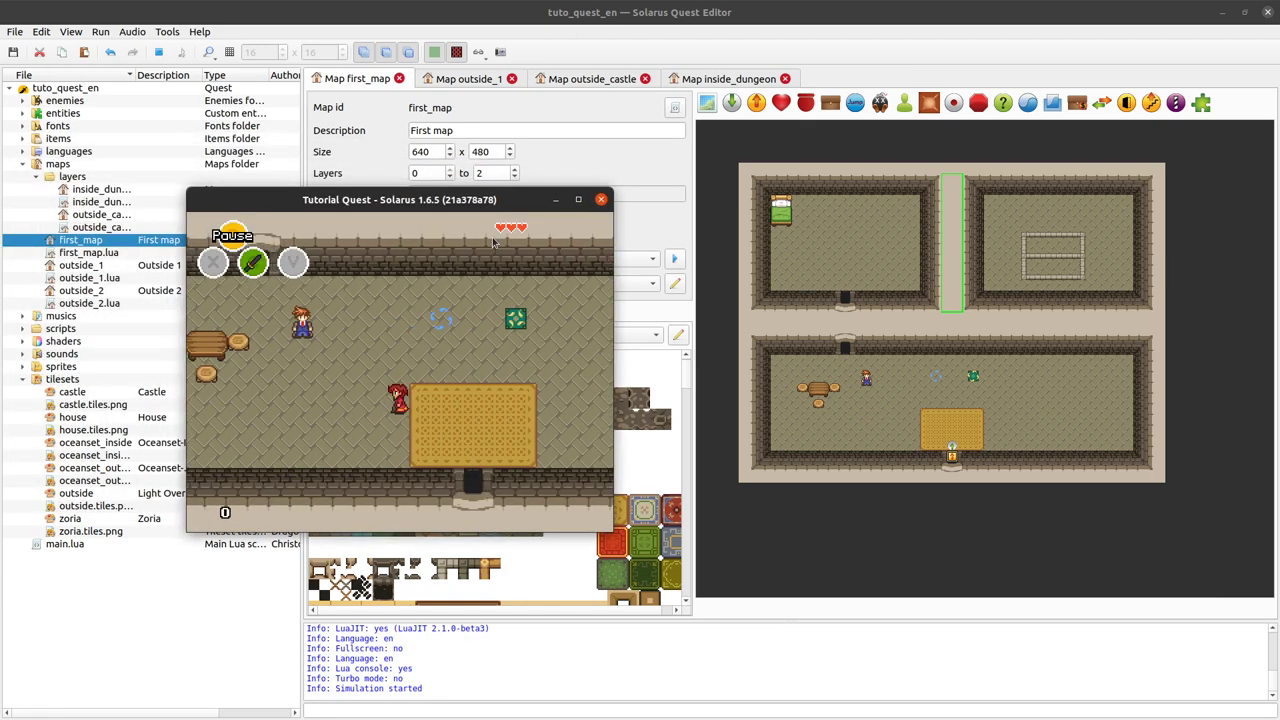
key(Left)
key(Up)
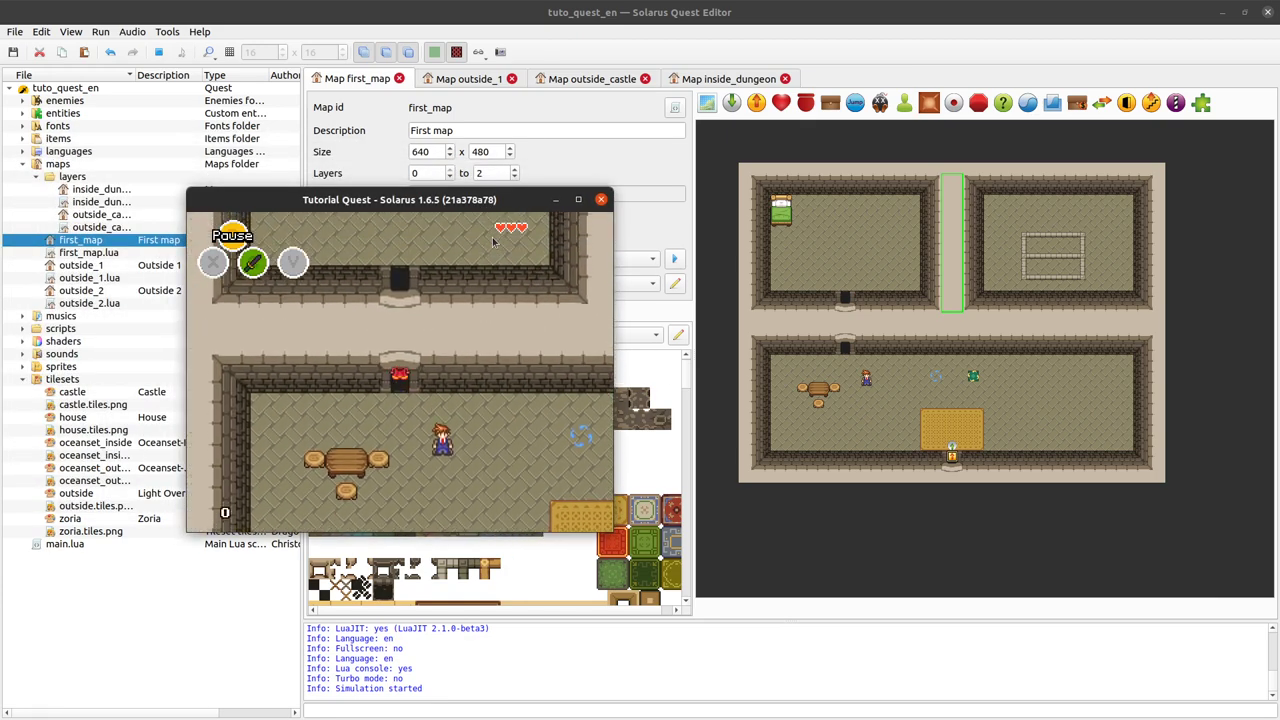
key(Down)
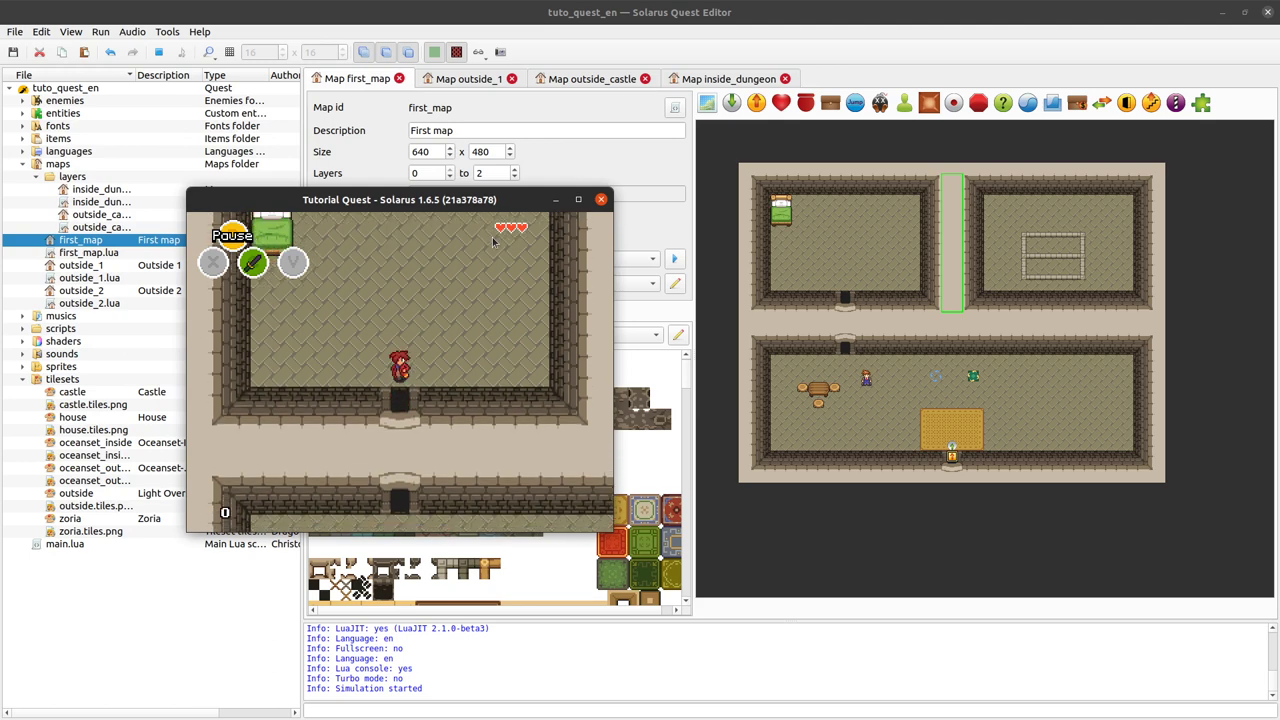
key(Left)
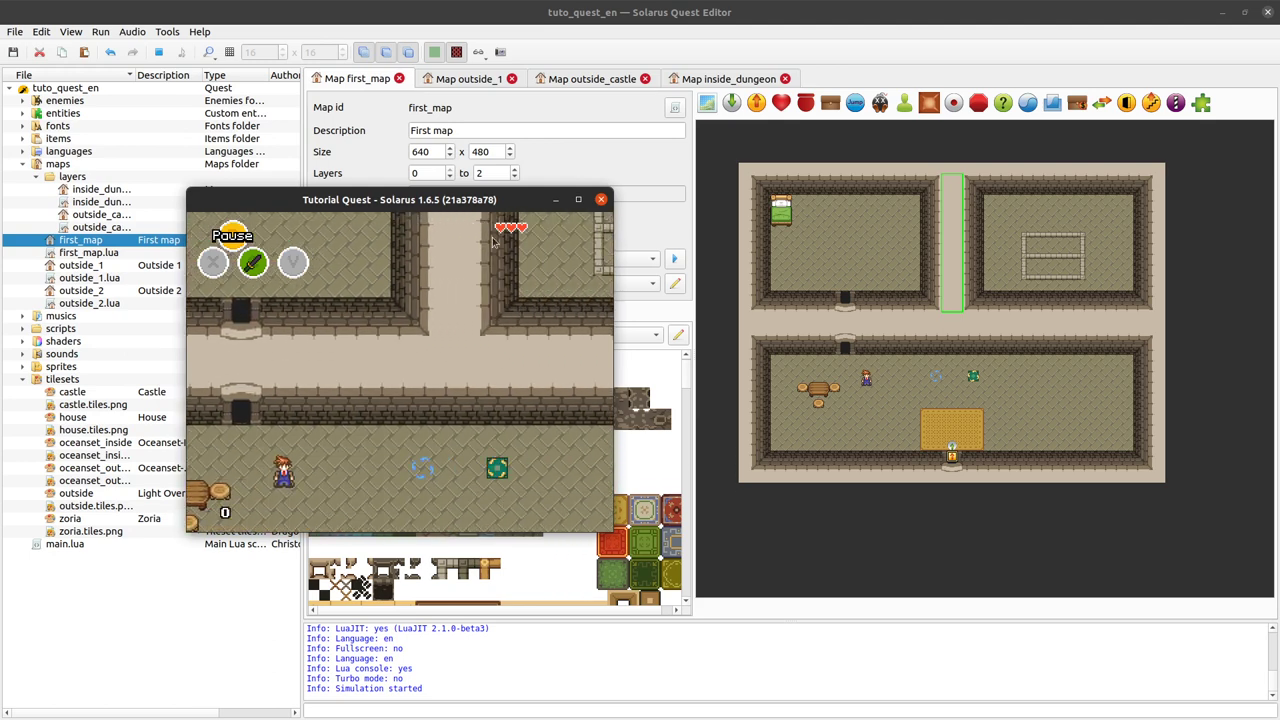
key(Down)
key(Down)
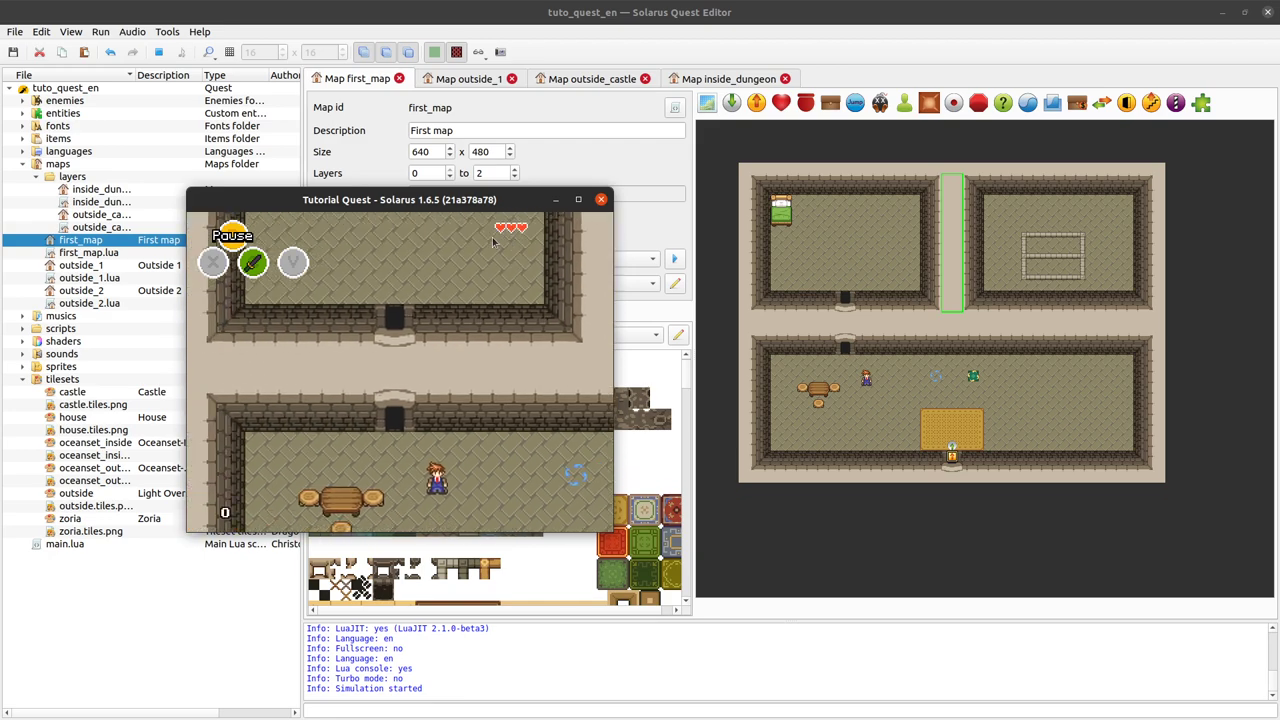
click(601, 200)
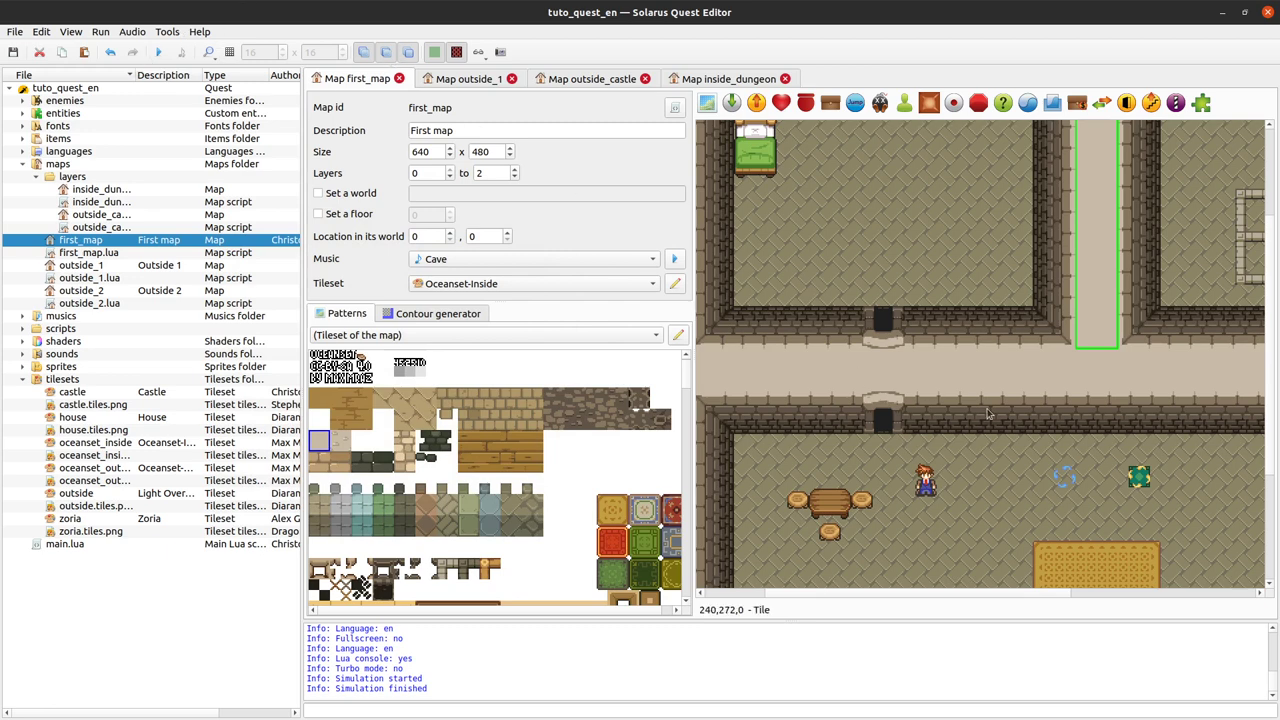
Turn off layer 1 visibility, exposing the black corridor and gap beneath.
click(387, 53)
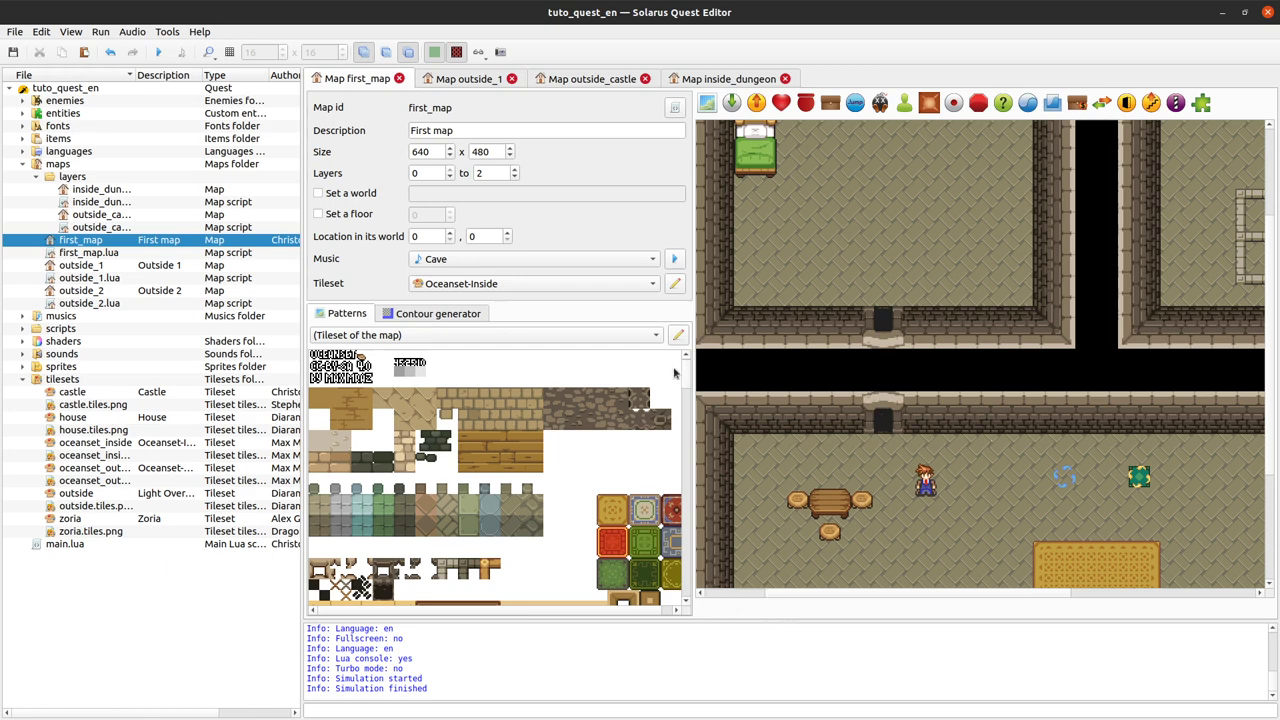
scroll(518, 380, down, 3)
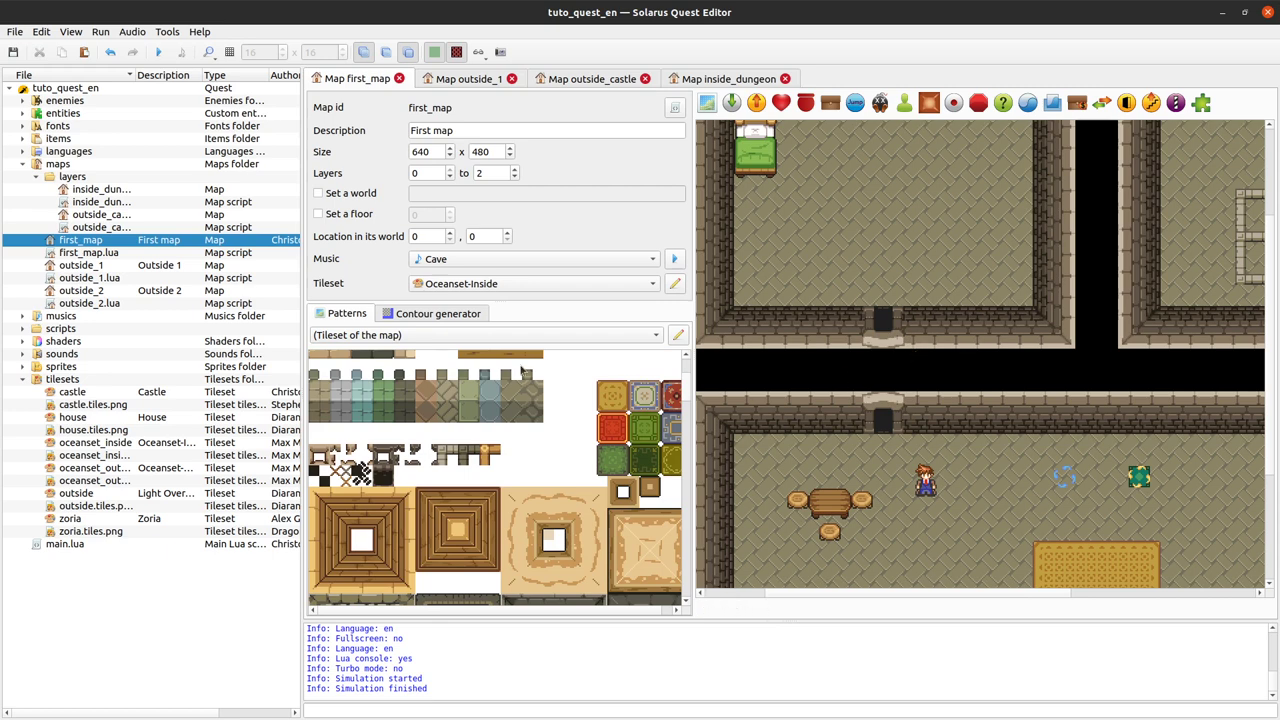
Hide layer 1 and show it again to inspect the gap beneath the corridor.
scroll(518, 373, up, 1)
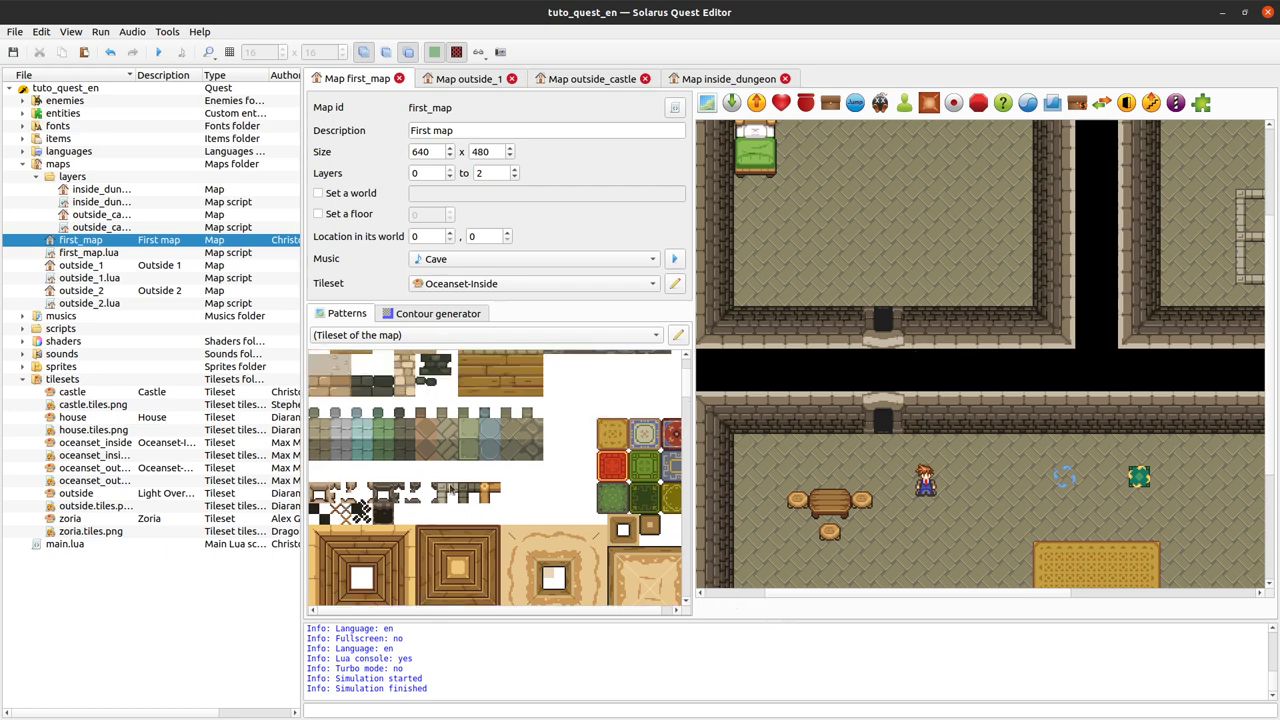
click(386, 52)
click(386, 52)
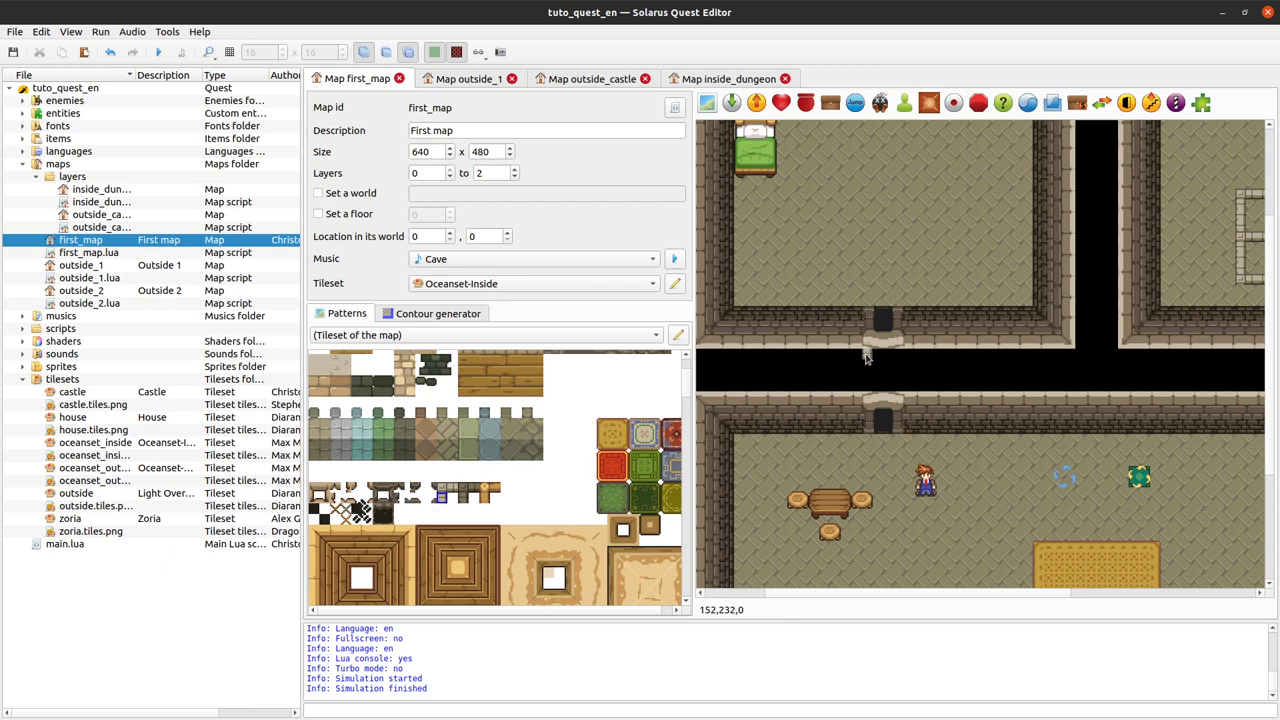
Place a floor tile, stretch it into a vertical strip between the doorways, and save first_map.
click(867, 356)
drag(867, 356, 873, 380)
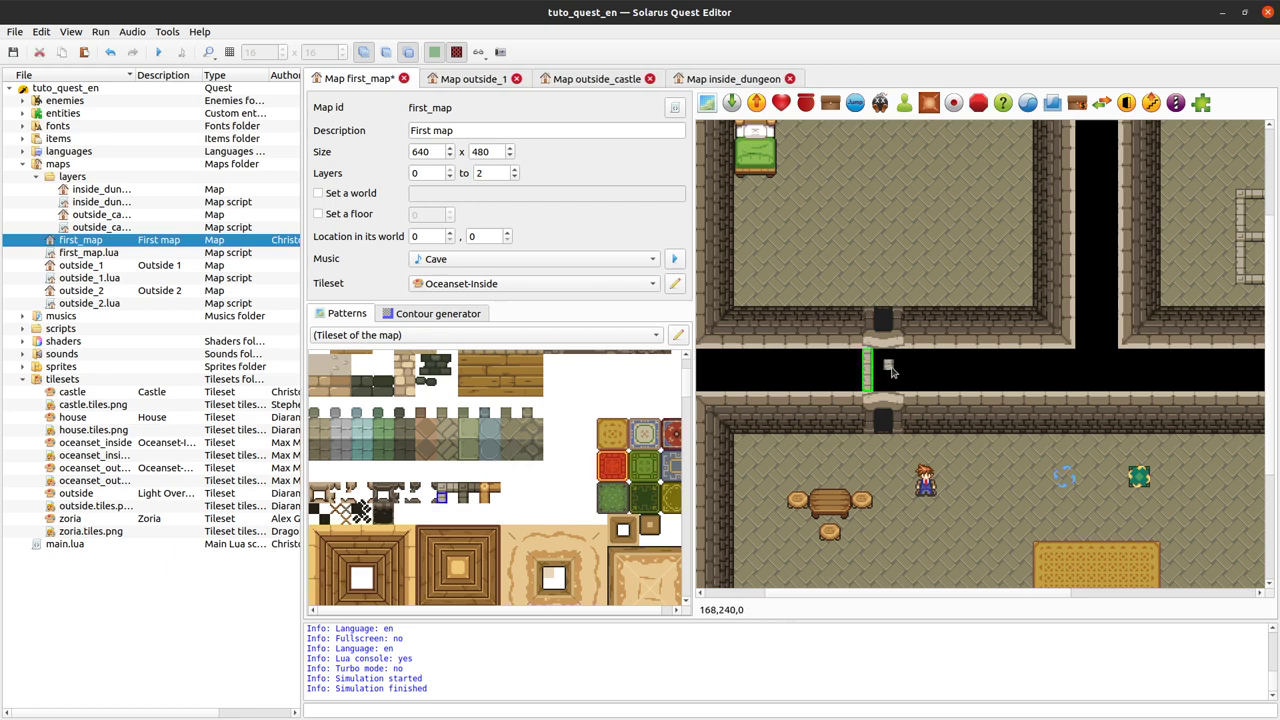
drag(899, 362, 901, 375)
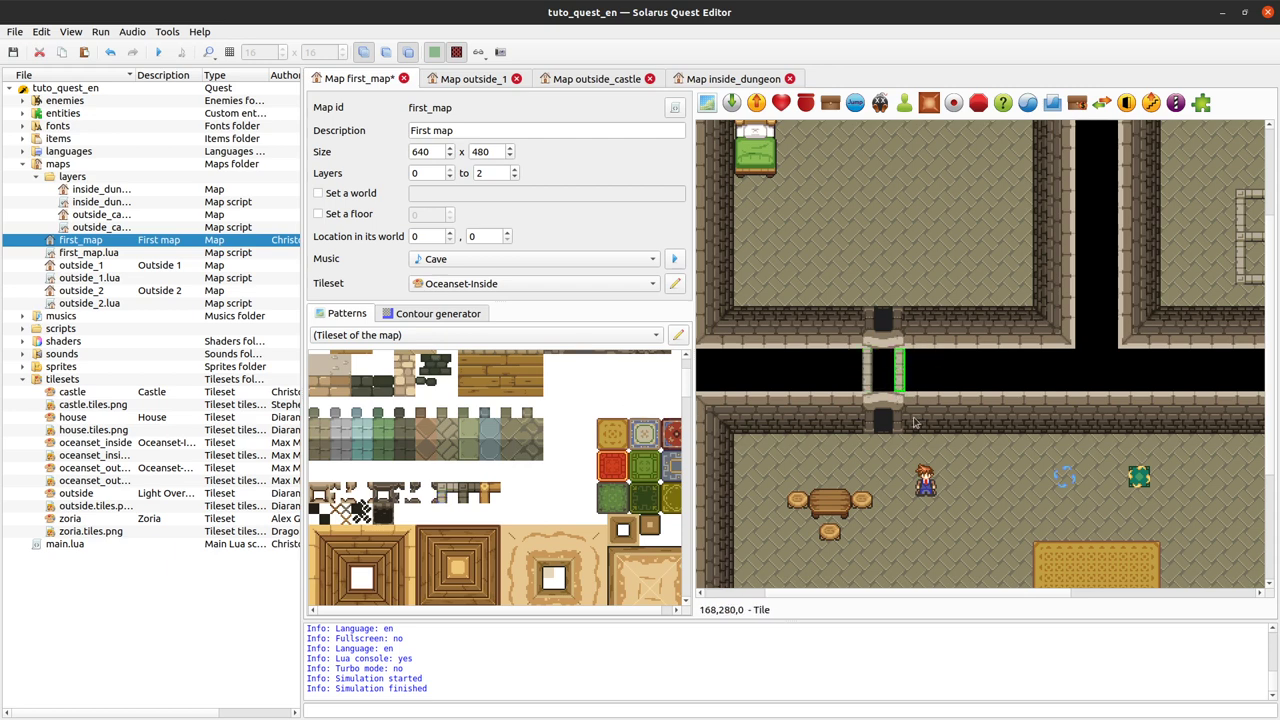
key(ctrl+s)
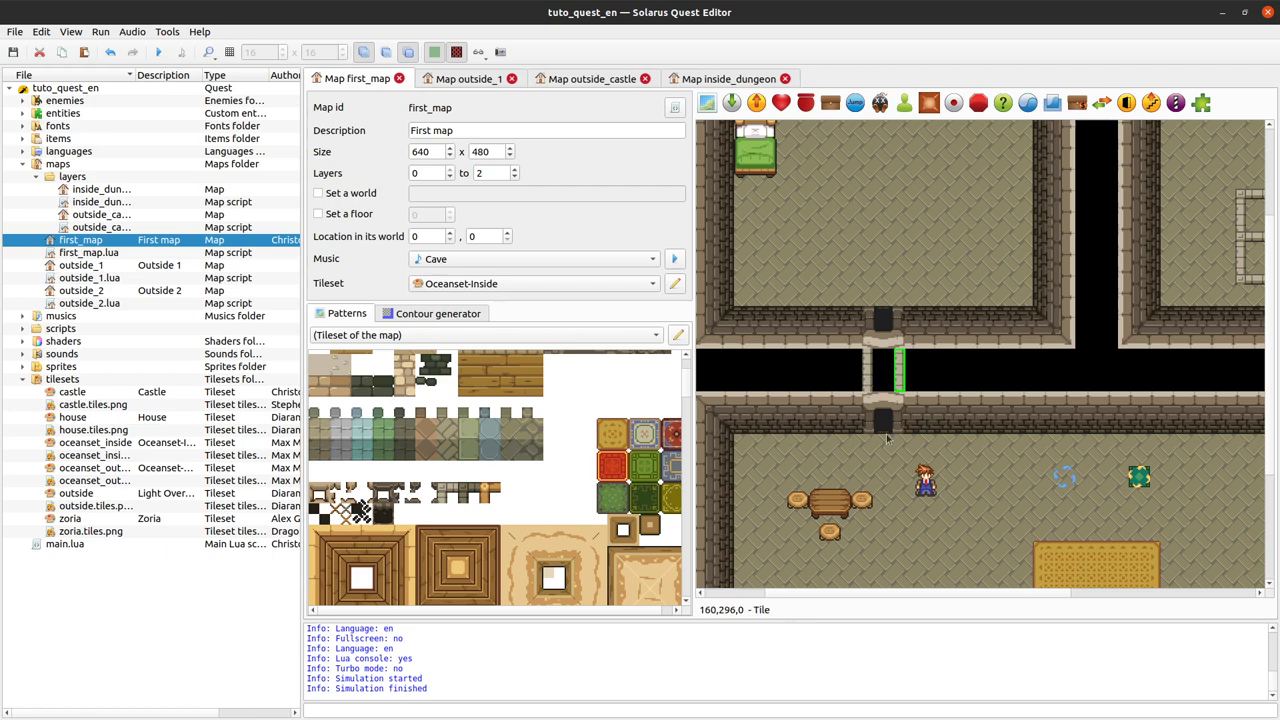
click(924, 376)
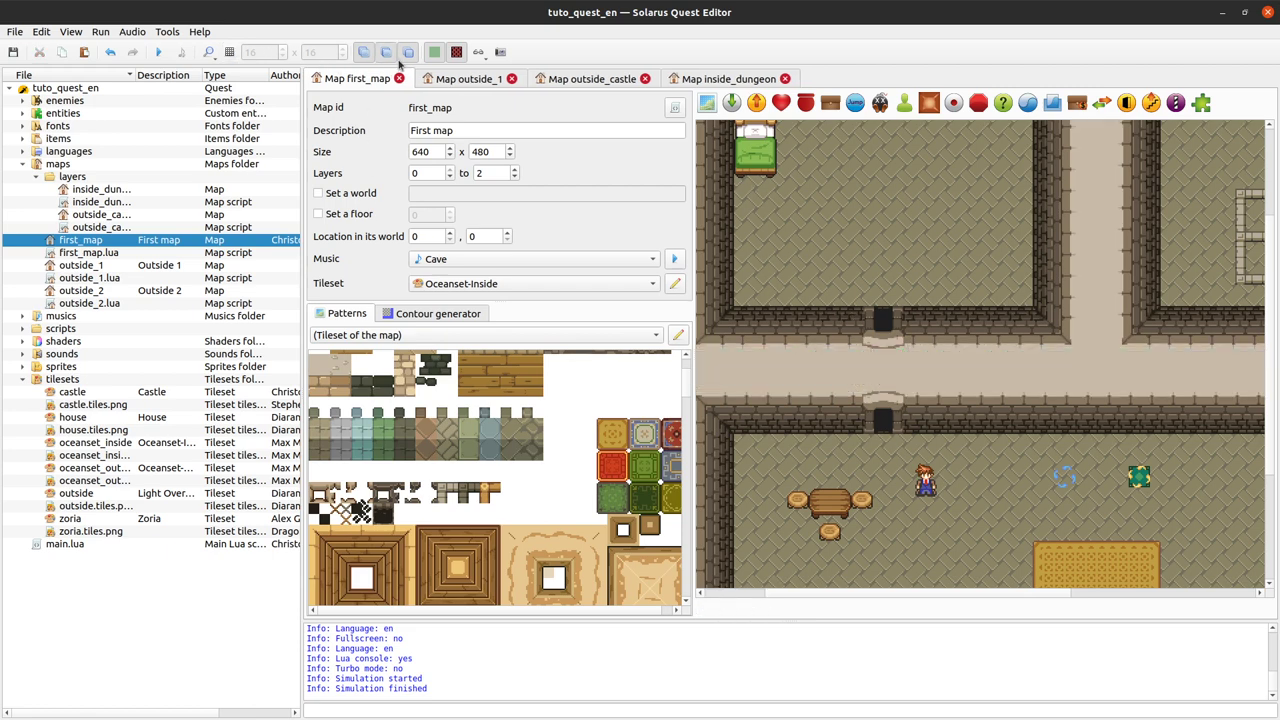
Run the game and walk the hero from the carpet room up into the bed room and back down.
click(157, 52)
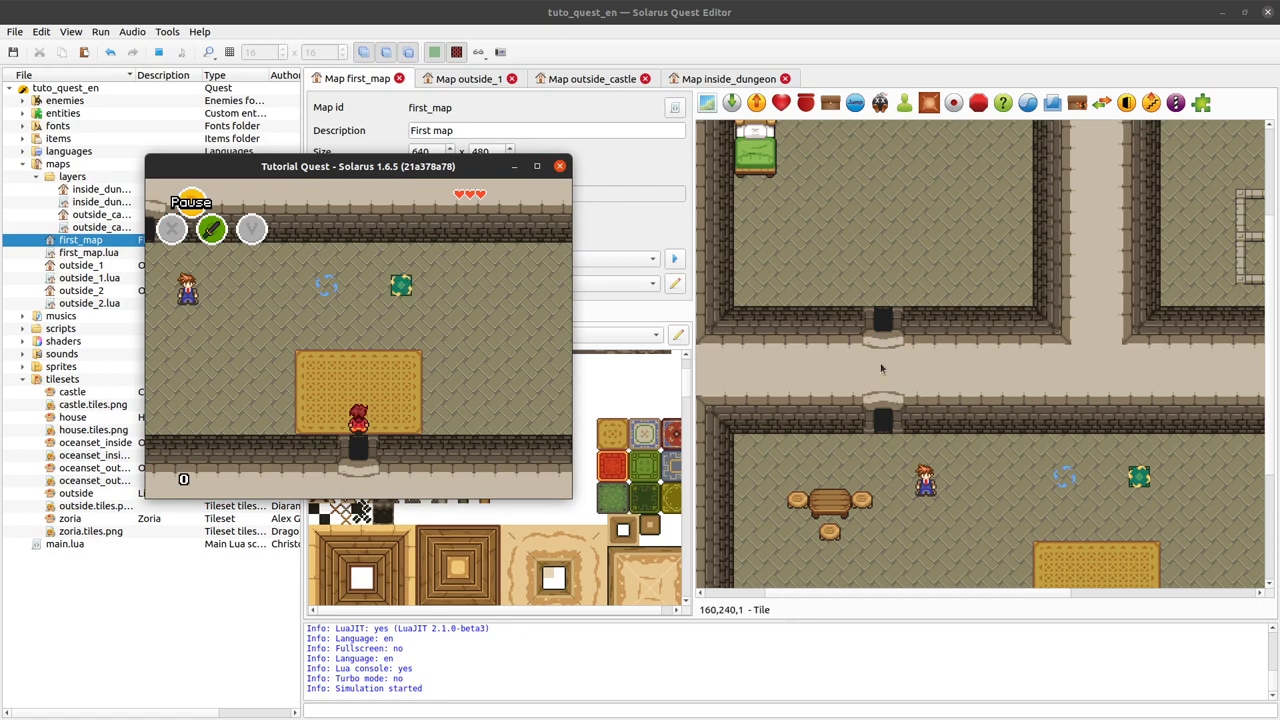
key(Up)
key(Up)
key(Left)
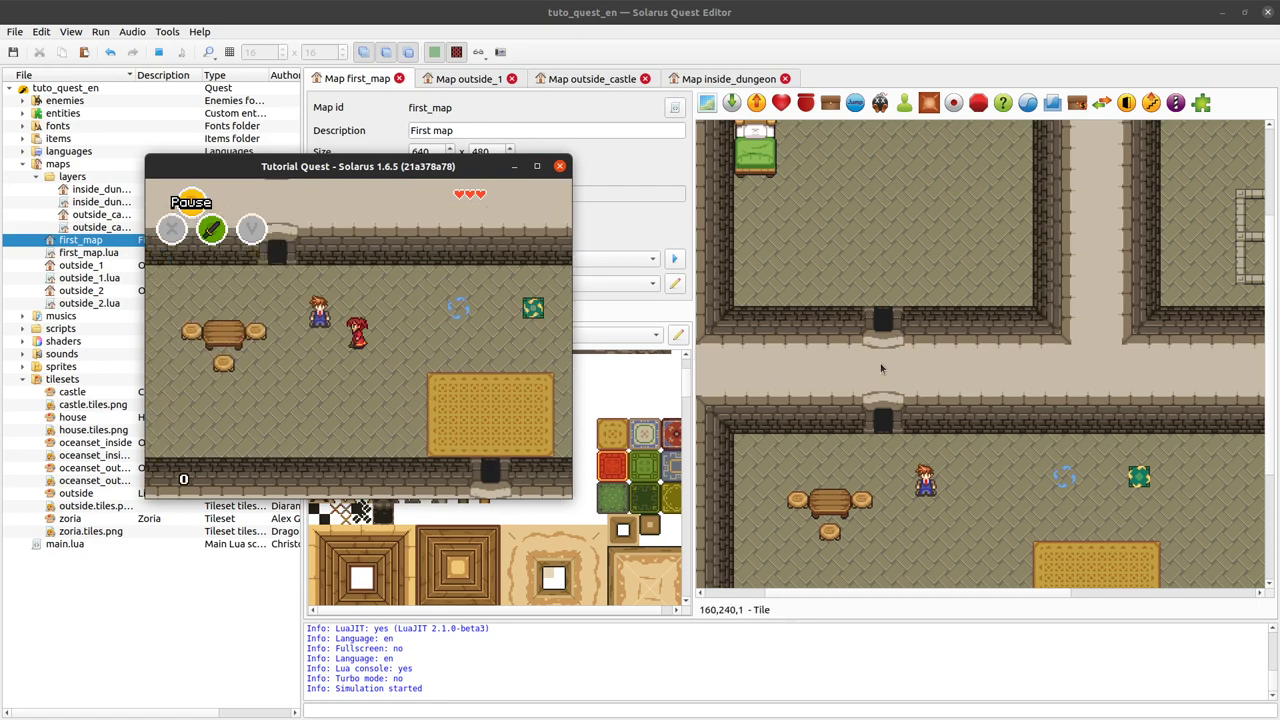
key(Up)
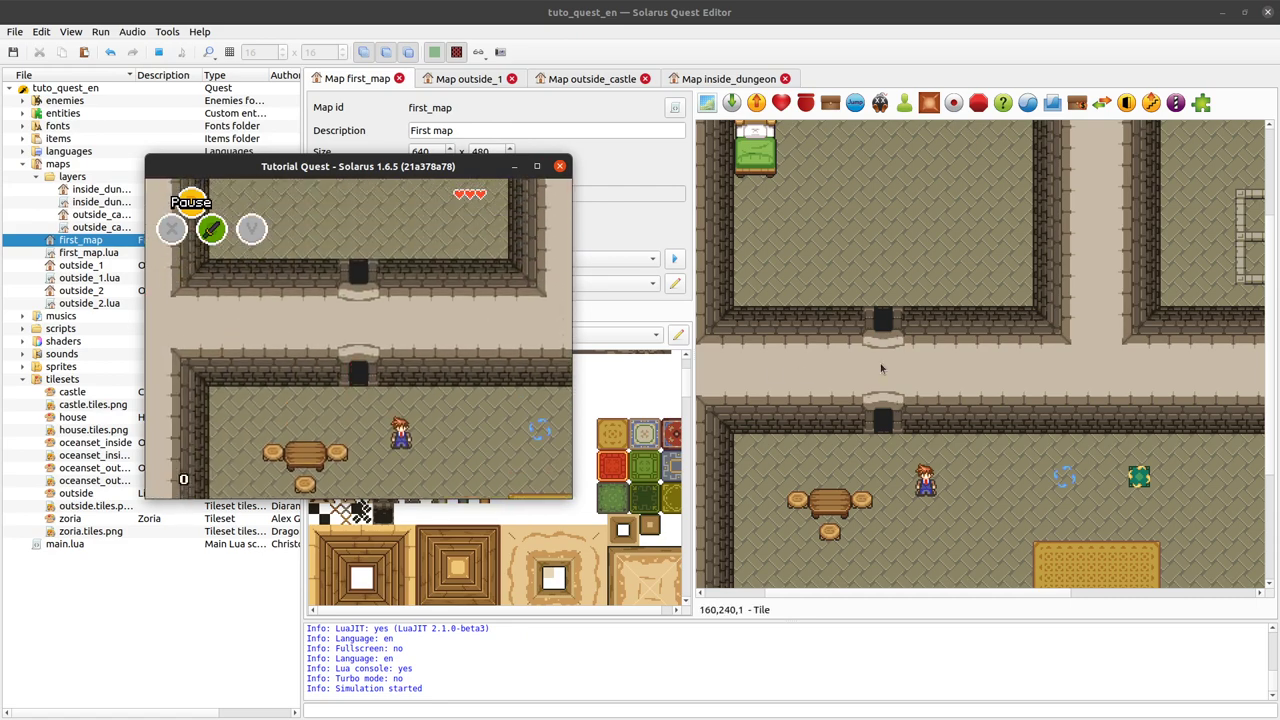
key(Down)
key(Down)
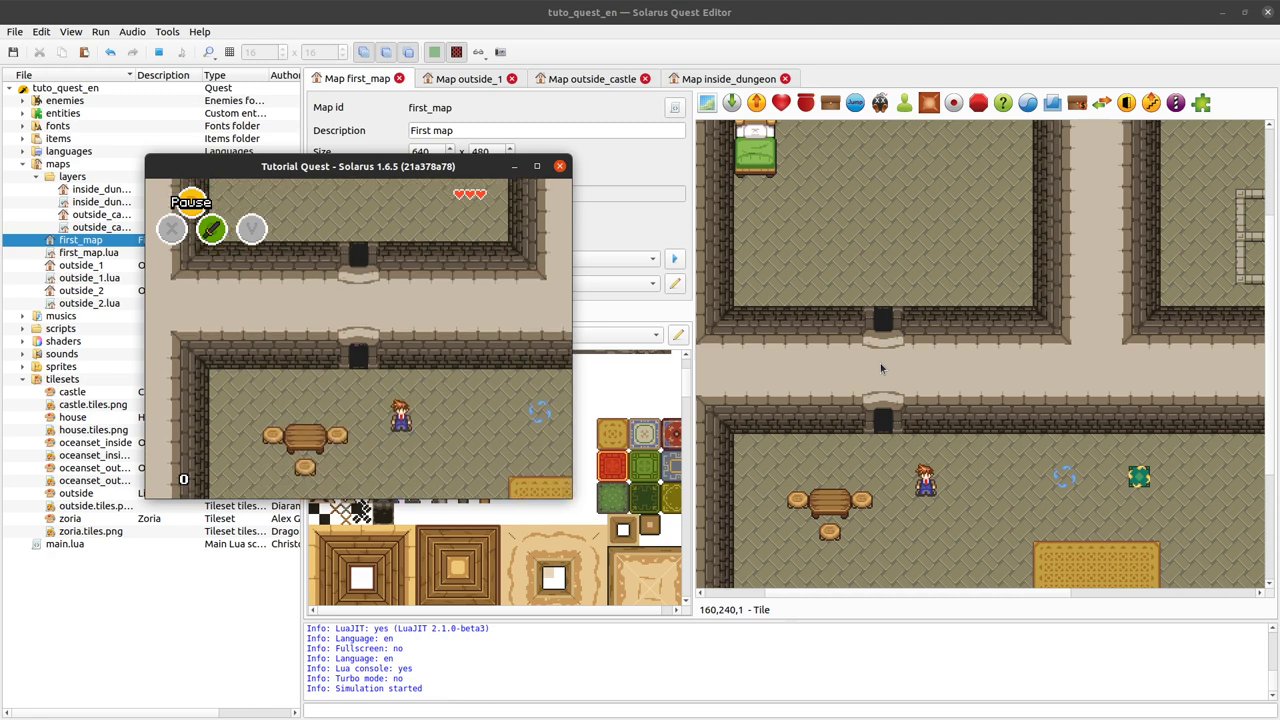
key(Up)
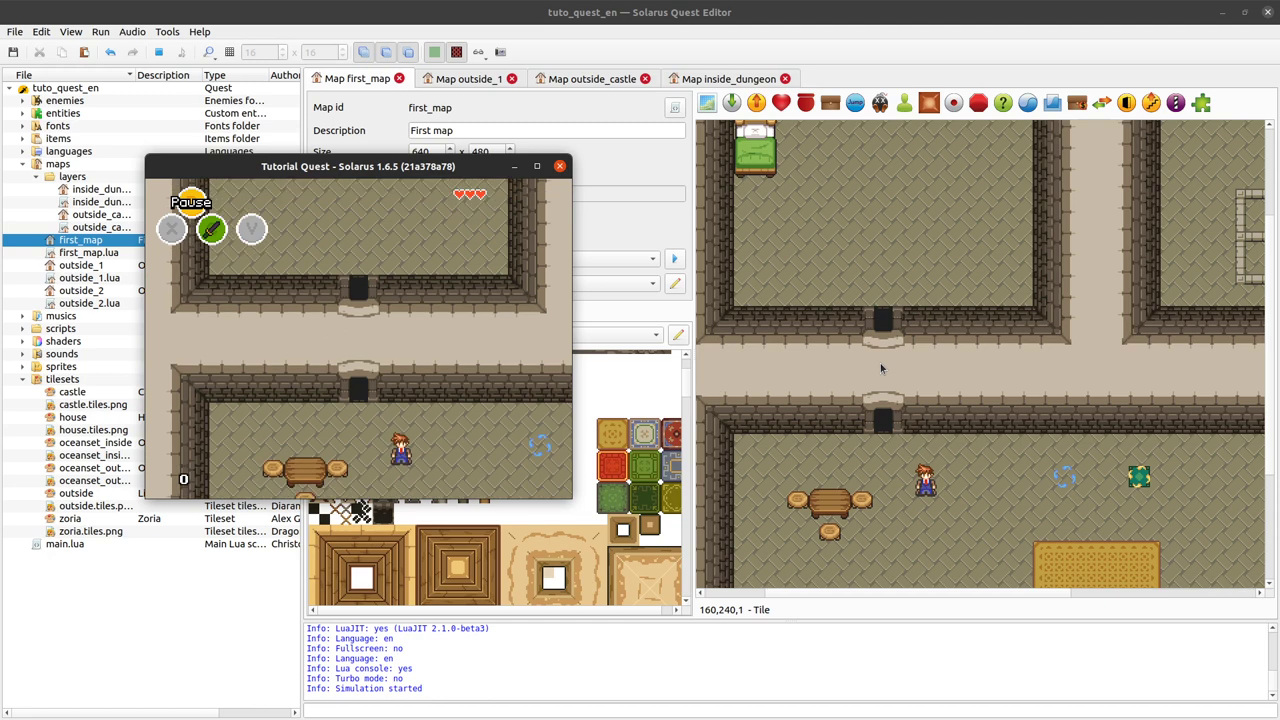
key(Up)
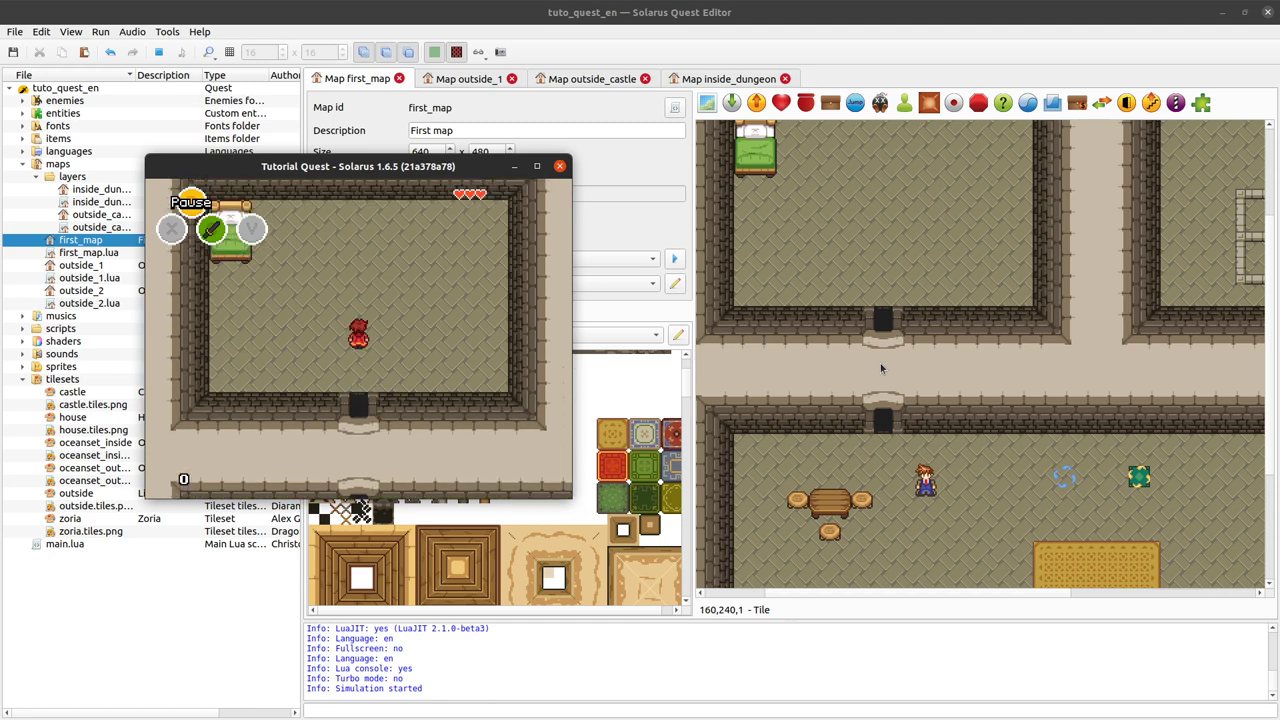
key(Down)
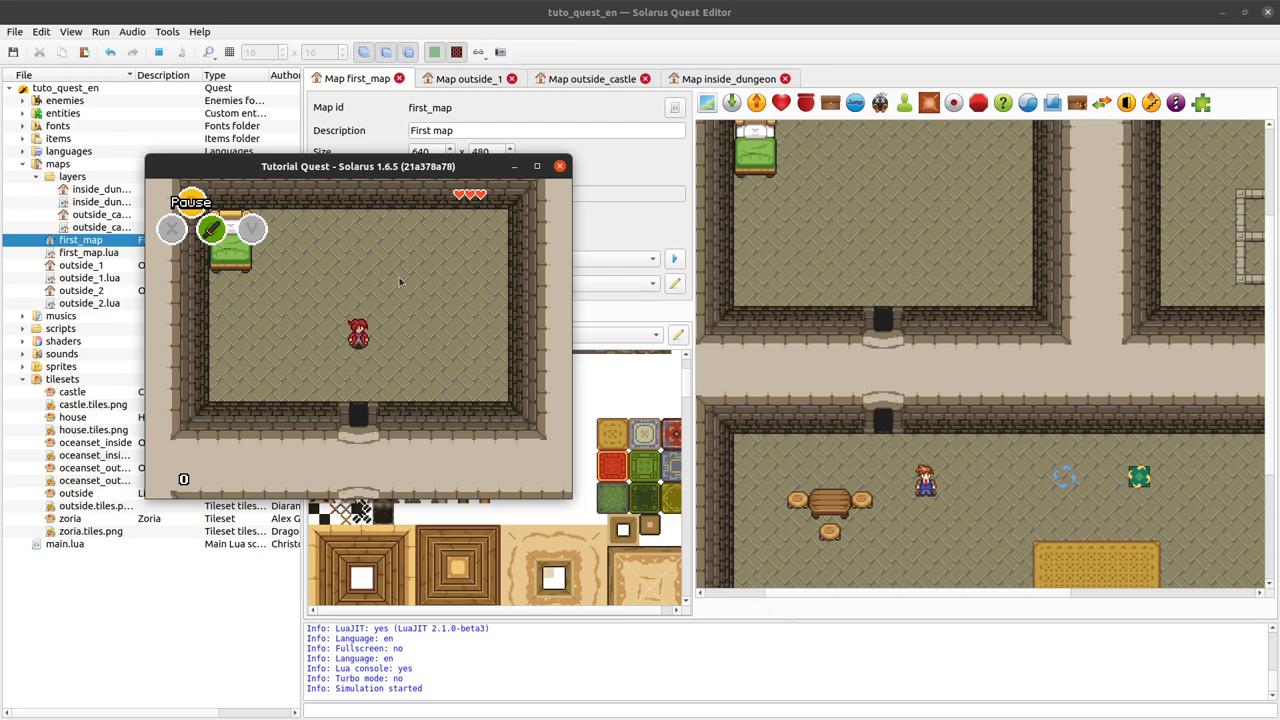
key(Down)
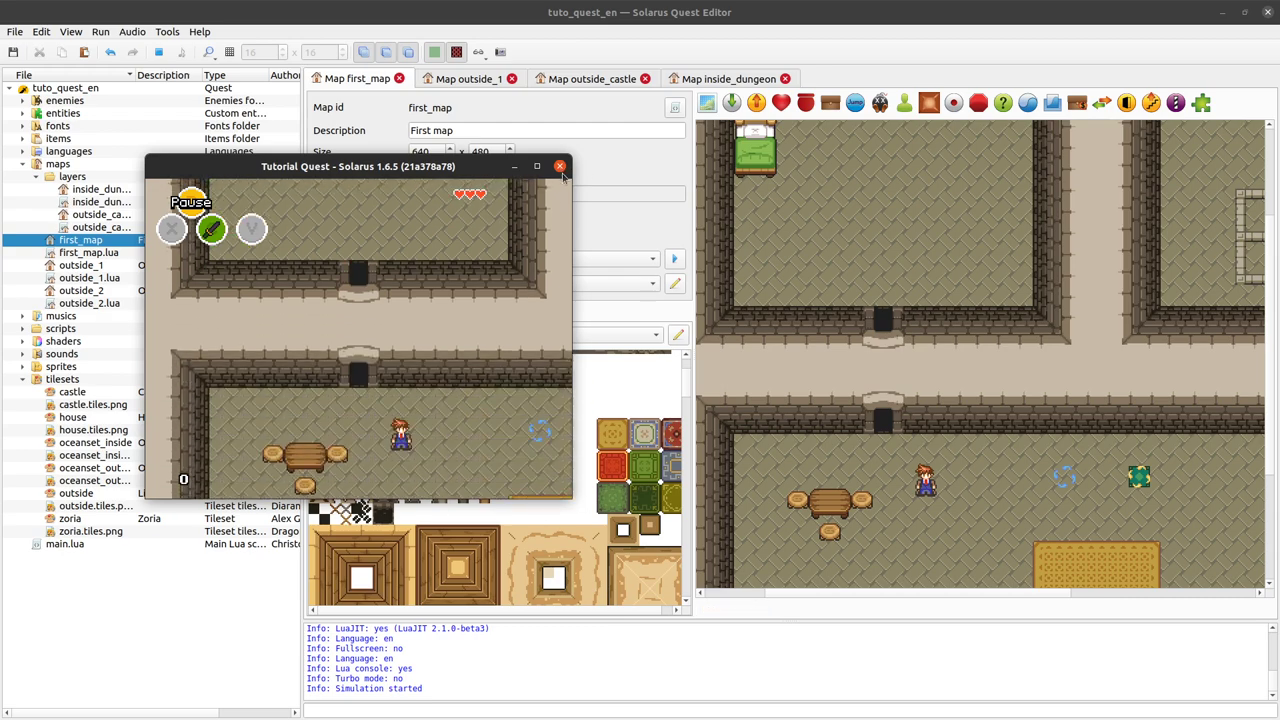
Select lower-room floor tiles, then box-select the two door tiles between the rooms.
click(560, 166)
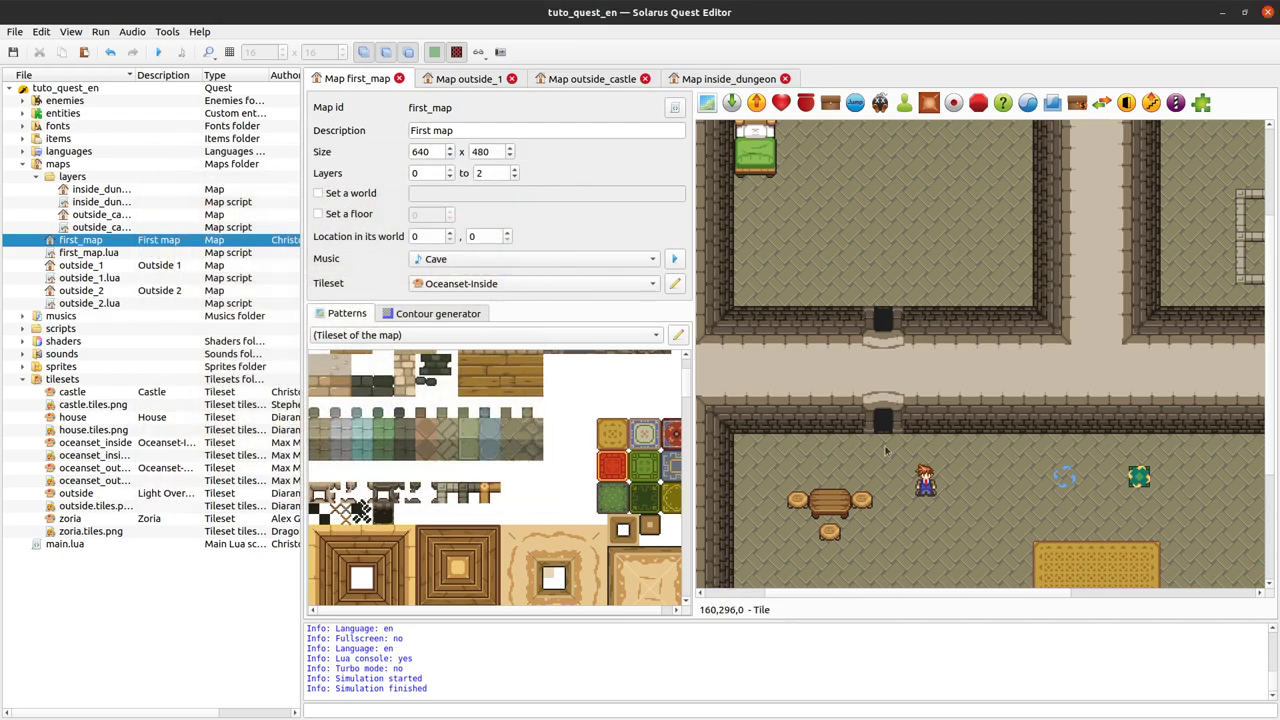
scroll(925, 453, left, 2)
click(925, 453)
key(Escape)
drag(877, 256, 1041, 458)
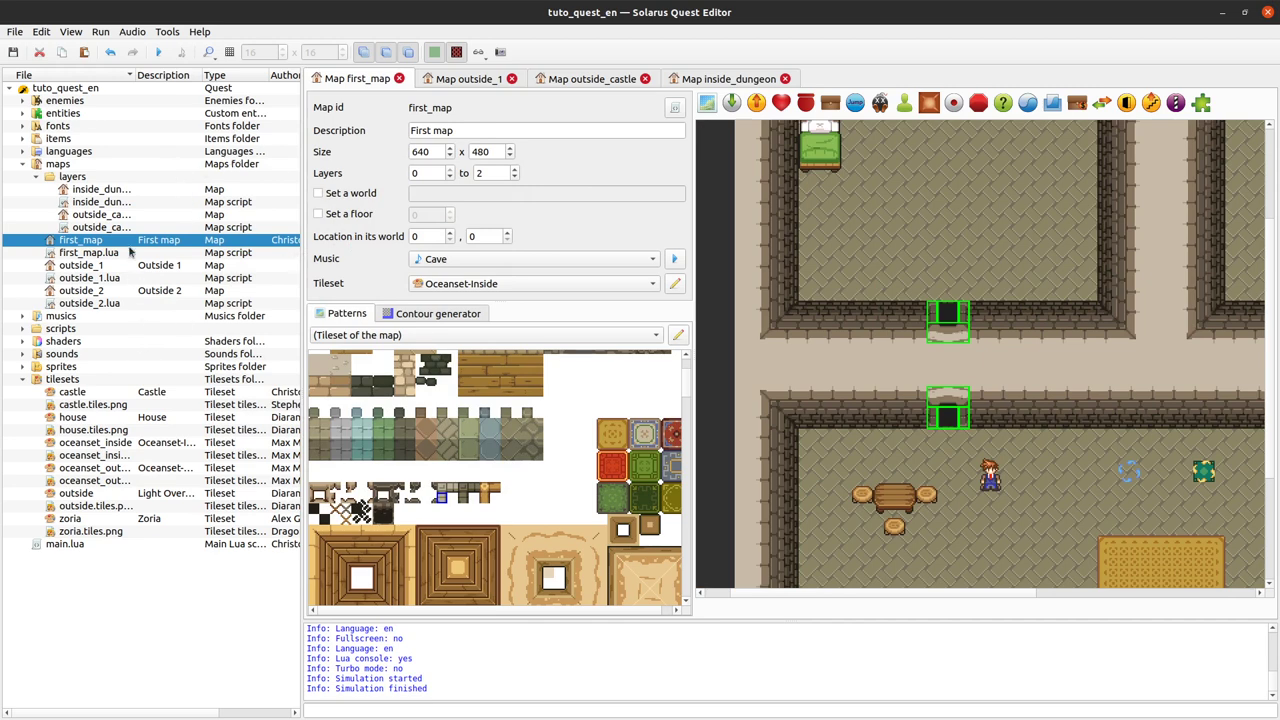
Open the maps folder in the file manager and close it again.
right_click(77, 166)
click(100, 169)
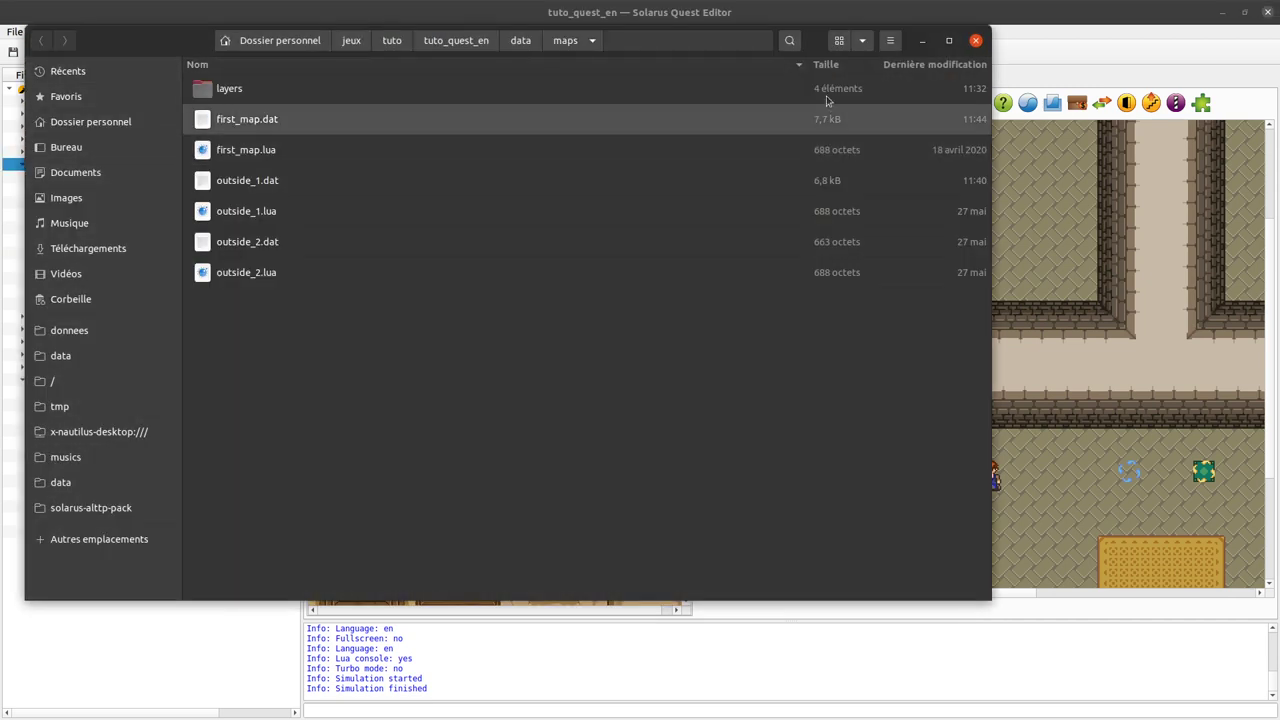
click(976, 40)
Start a new map from the maps folder with id inside_store.
right_click(95, 166)
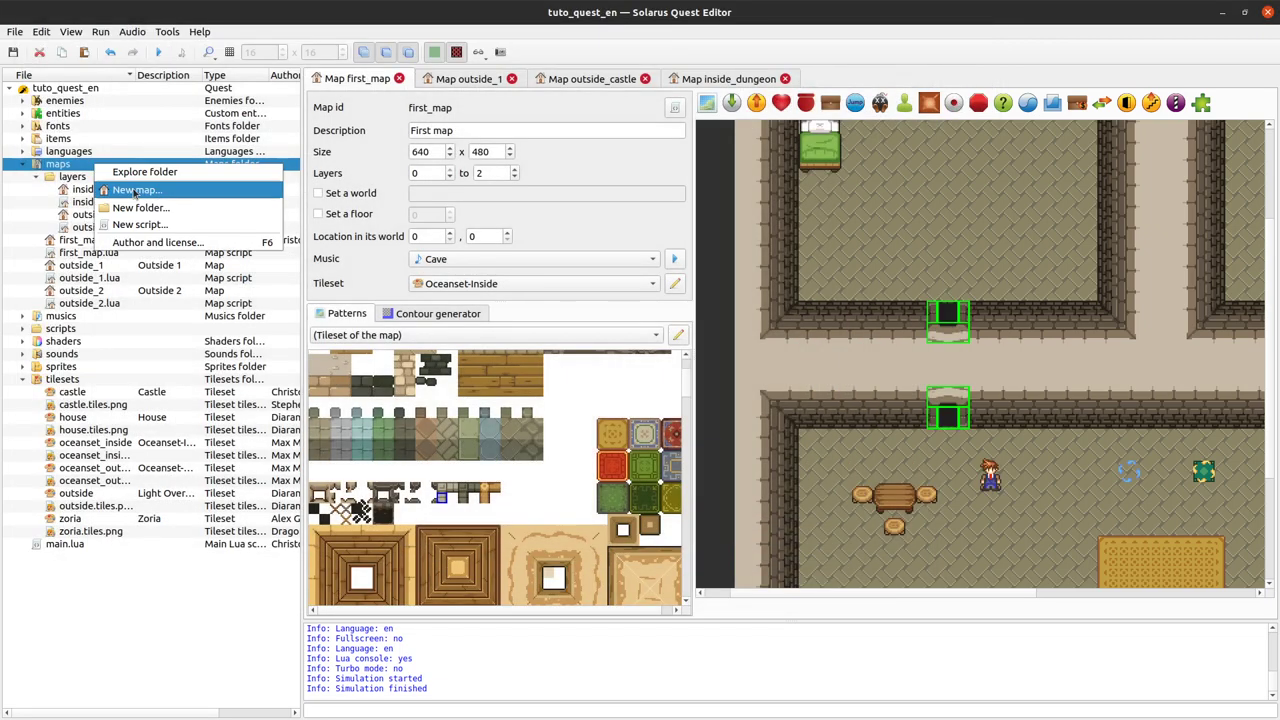
click(134, 189)
text(sto)
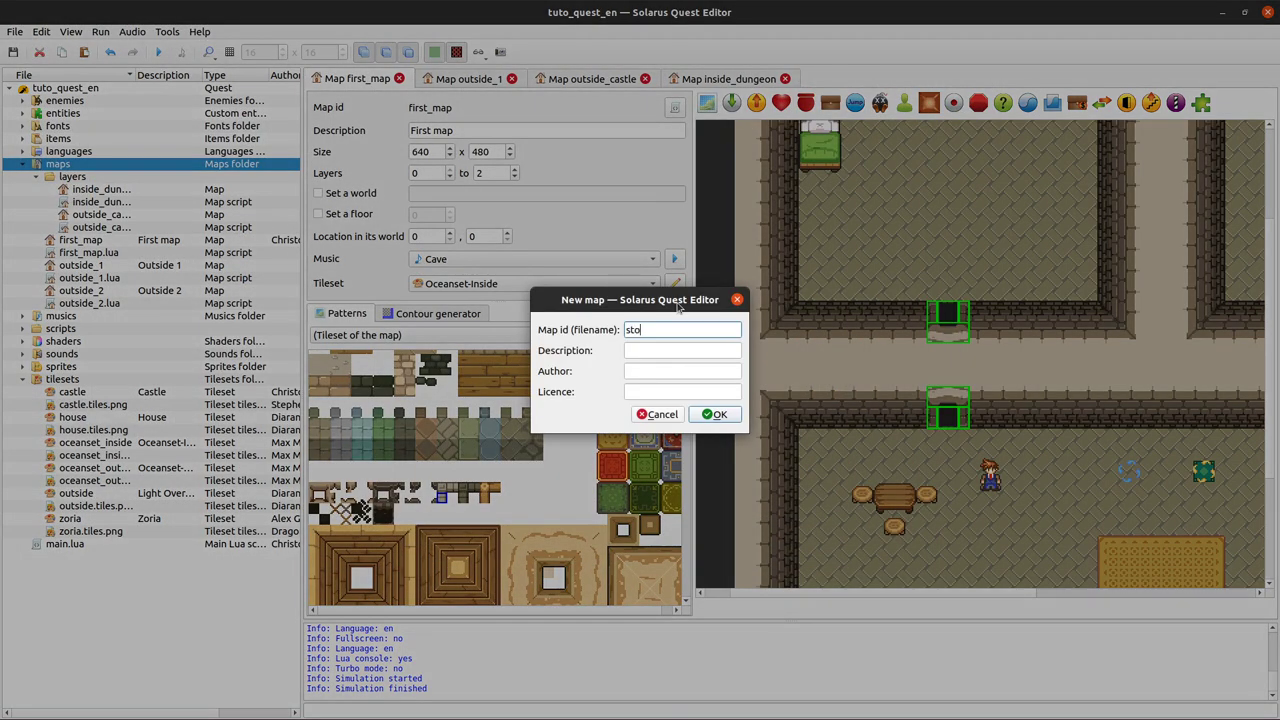
text(re)
text(inside_)
key(Tab)
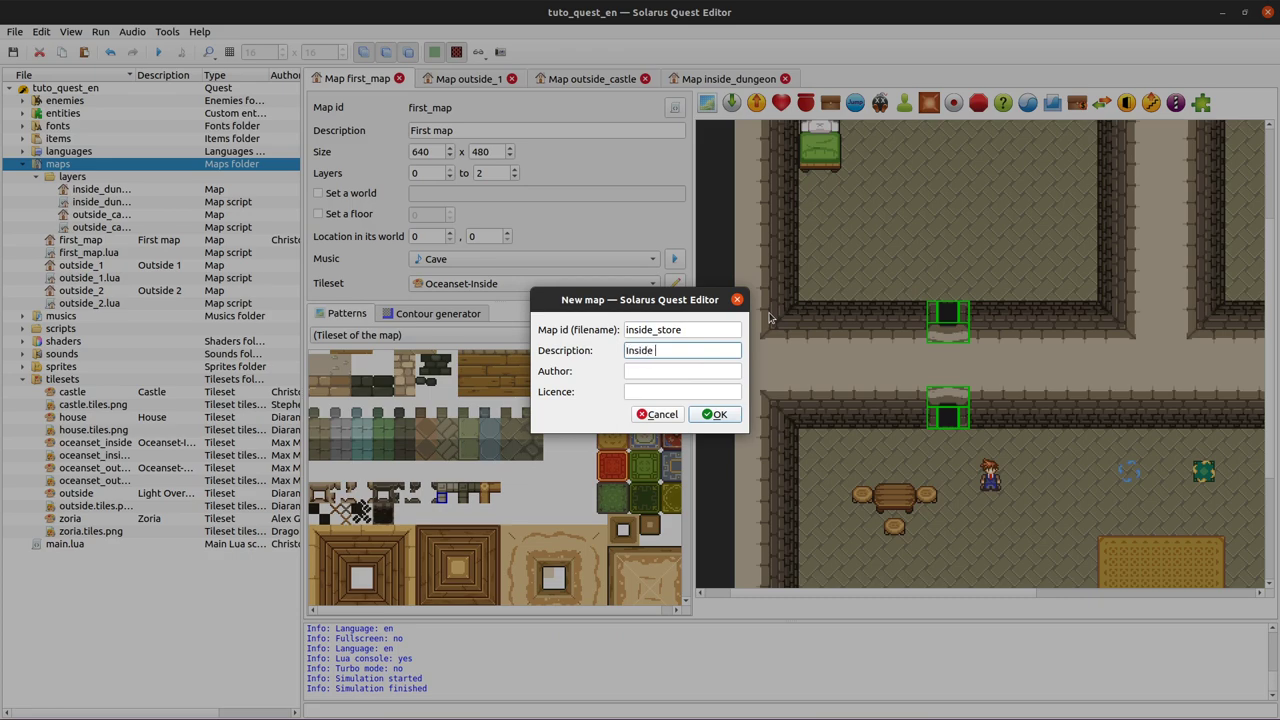
Create inside_store with the Oceanset-Inside tileset and place the pillar pattern on it.
key(Return)
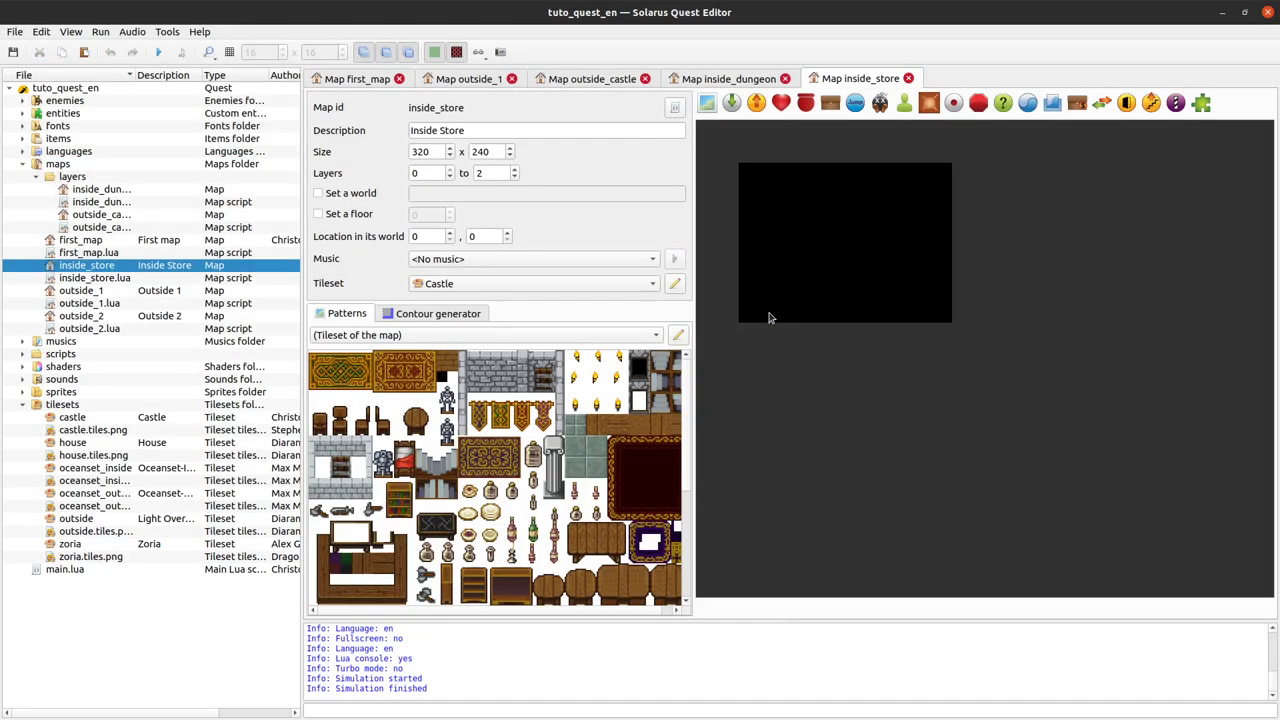
click(496, 284)
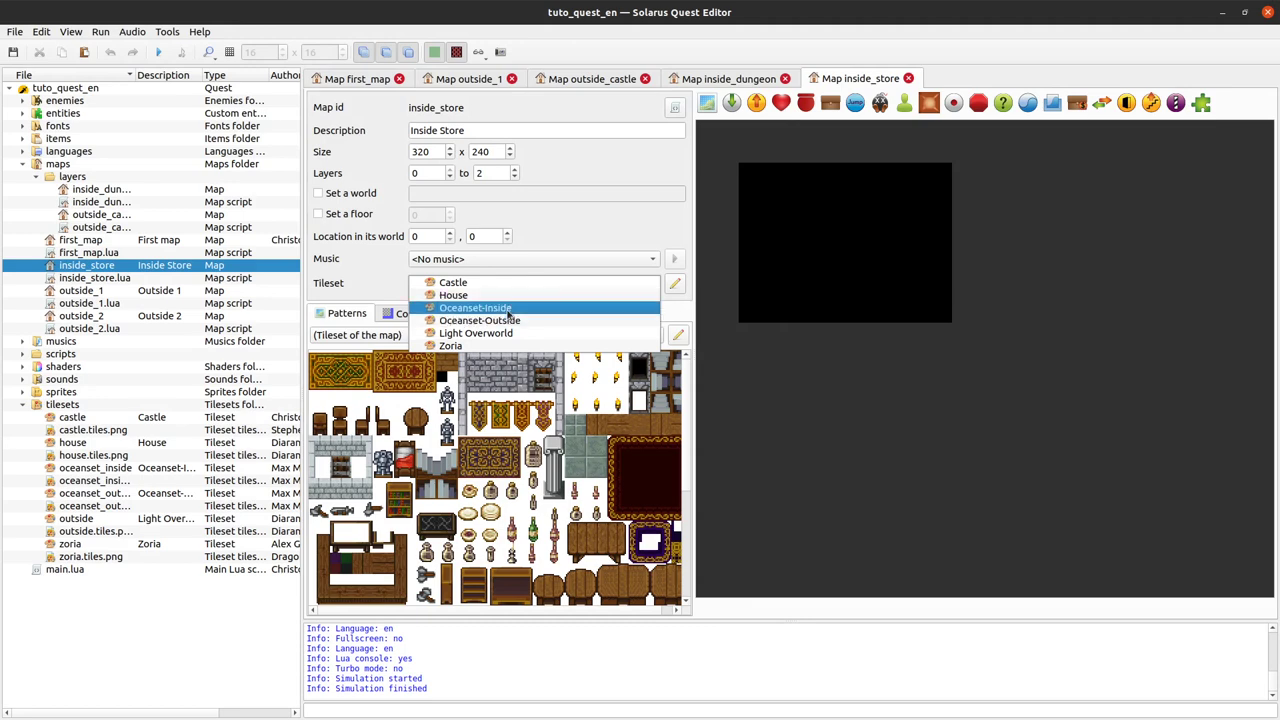
click(508, 309)
ctrl+scroll(763, 191, up, 1)
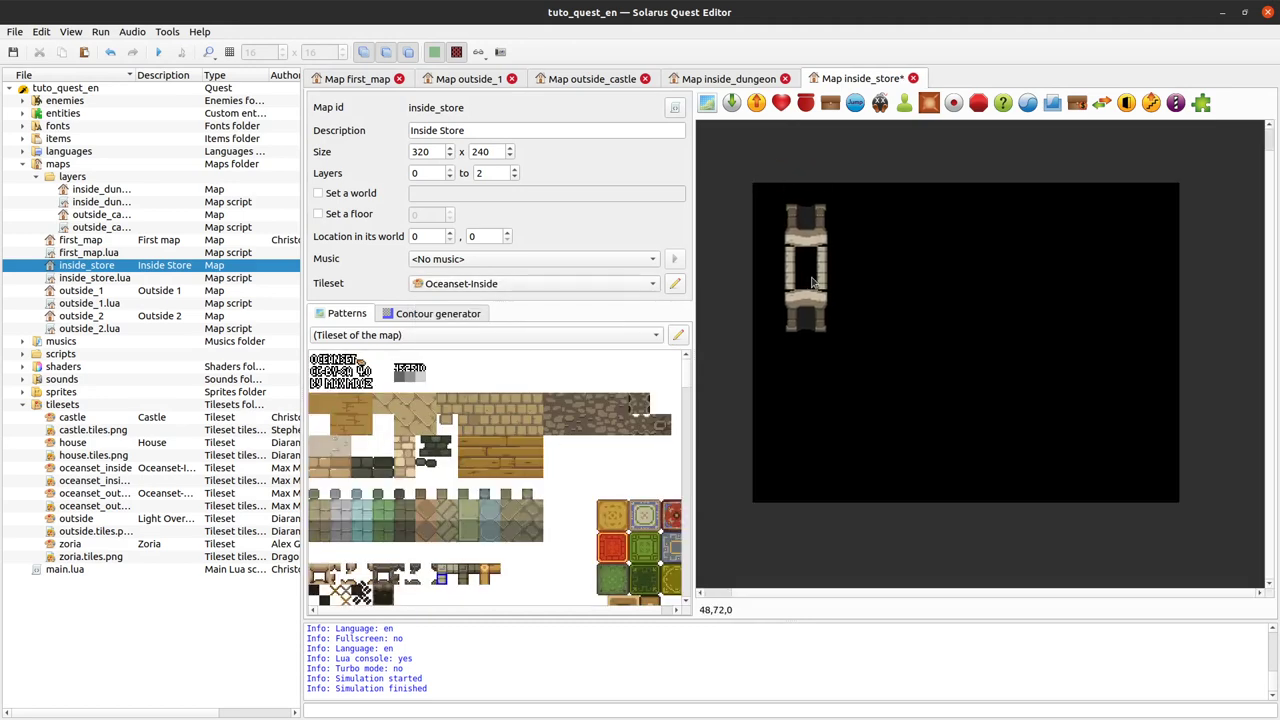
click(801, 282)
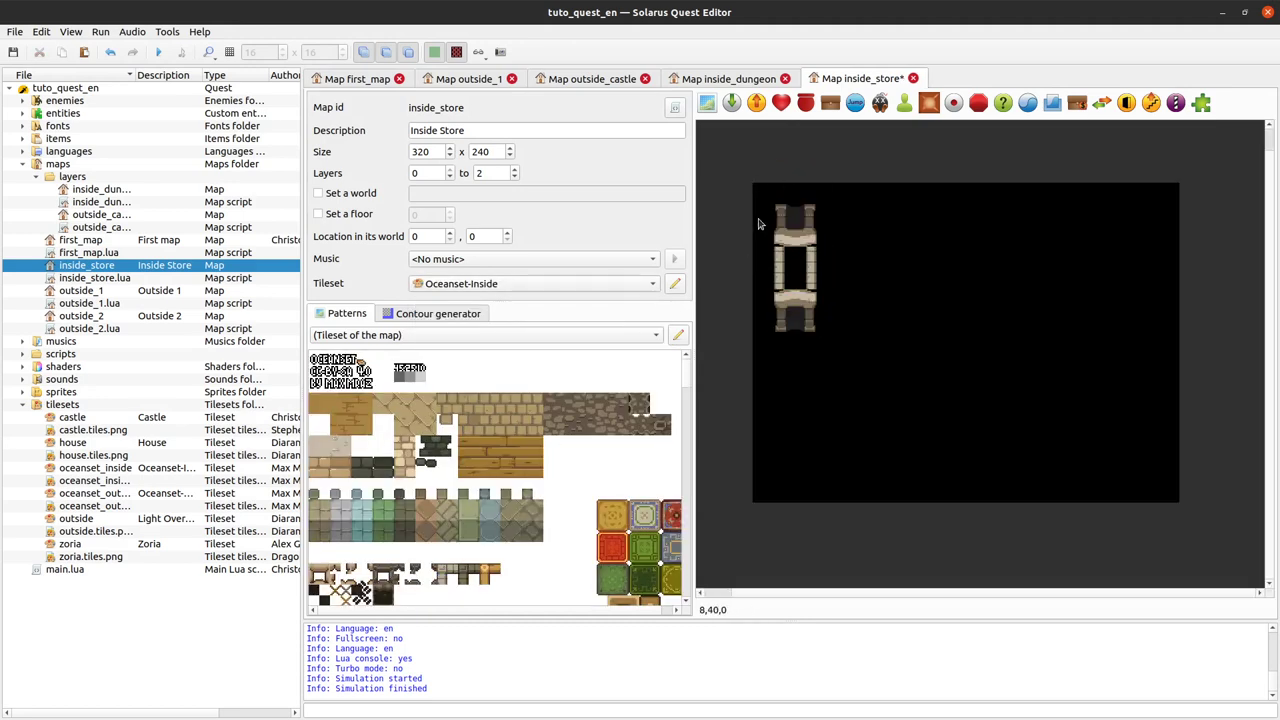
Select the placed pillar, glance at first_map, and reselect the pillar in inside_store.
drag(742, 178, 892, 363)
click(729, 263)
click(357, 79)
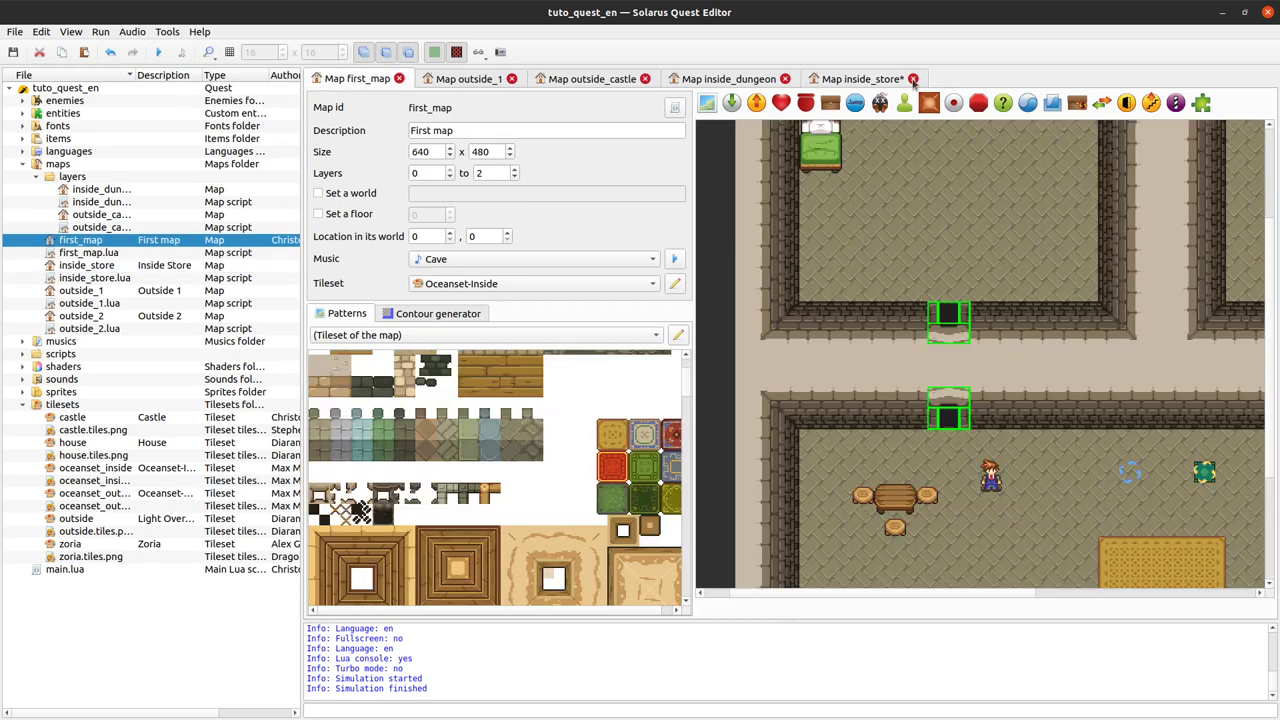
click(838, 78)
drag(742, 153, 903, 362)
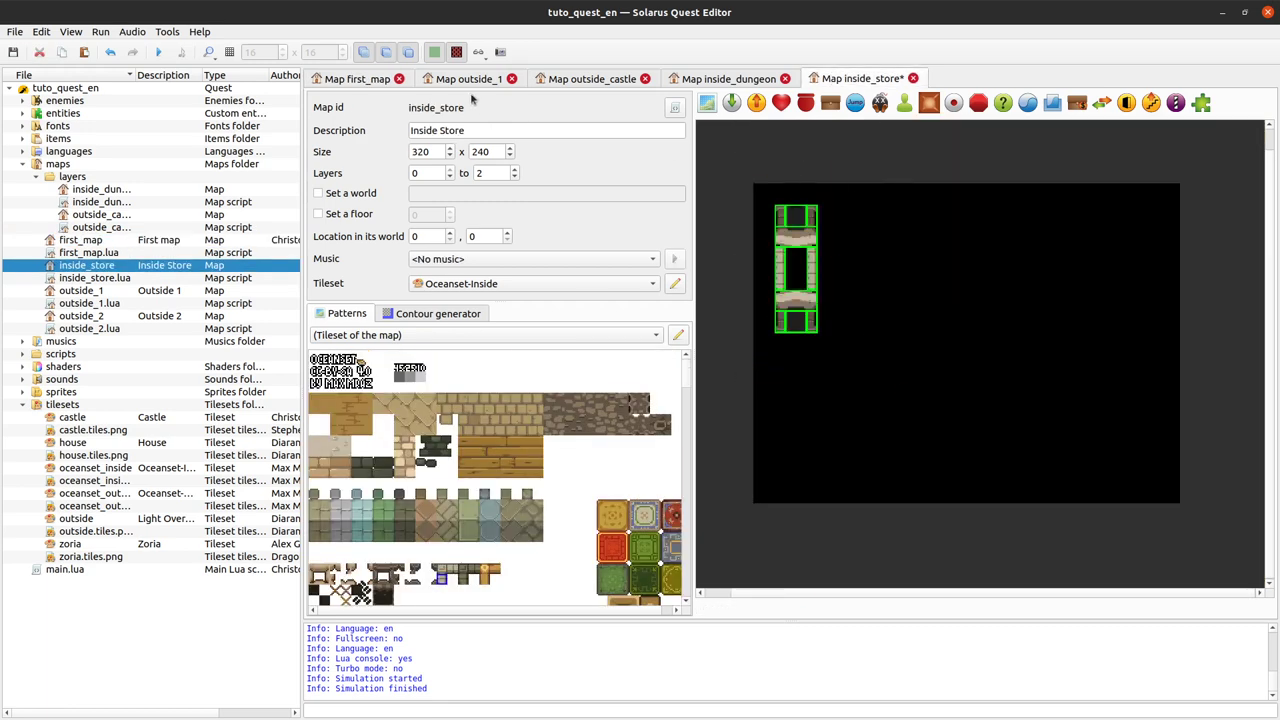
Toggle layer visibility, save inside_store, and select the pillar tiles for copying to first_map.
click(365, 52)
click(387, 52)
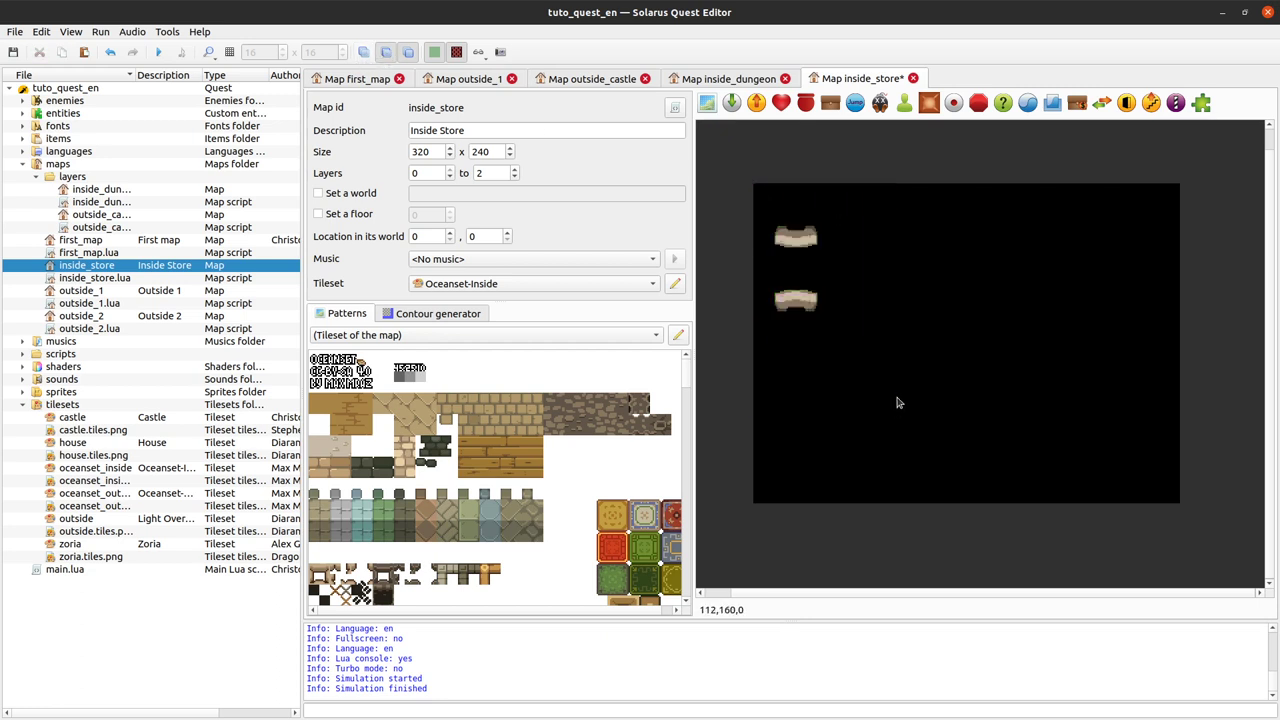
key(ctrl+s)
click(365, 52)
drag(742, 160, 890, 436)
click(360, 78)
Drop the copied doorway tiles into first_map's right corridor, check them on the grid, and save.
scroll(958, 326, right, 5)
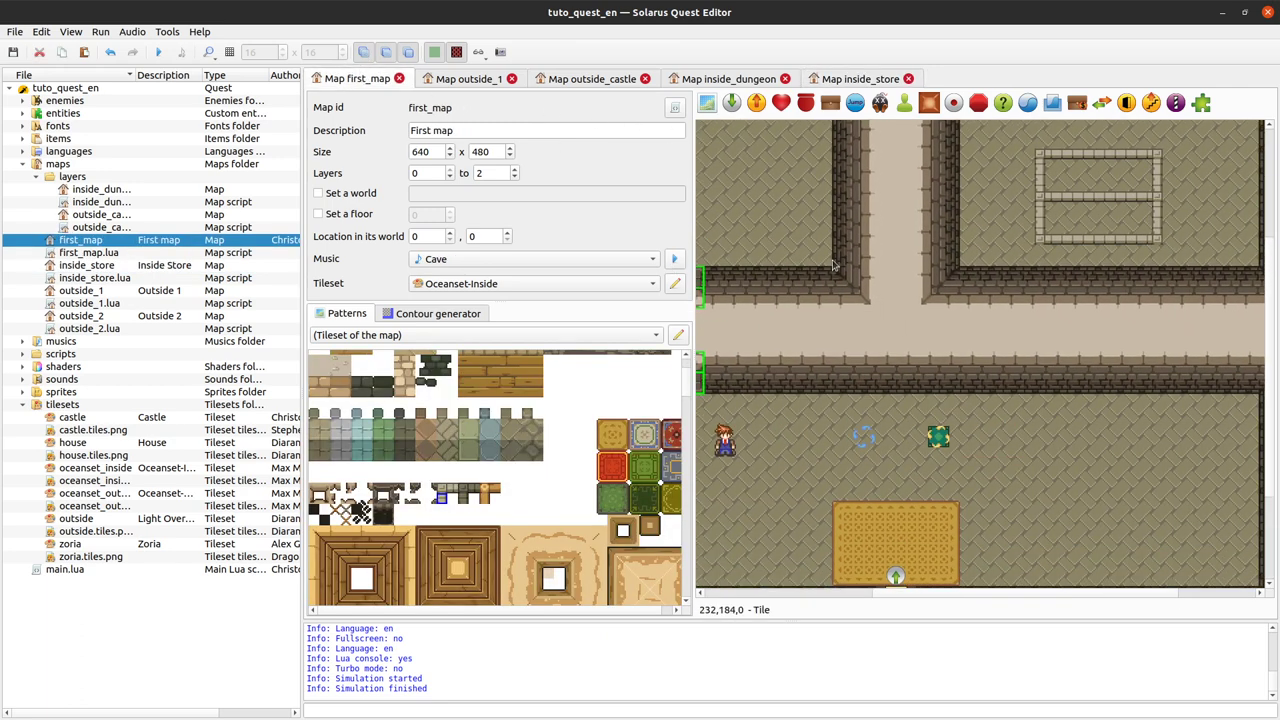
scroll(958, 326, down, 1)
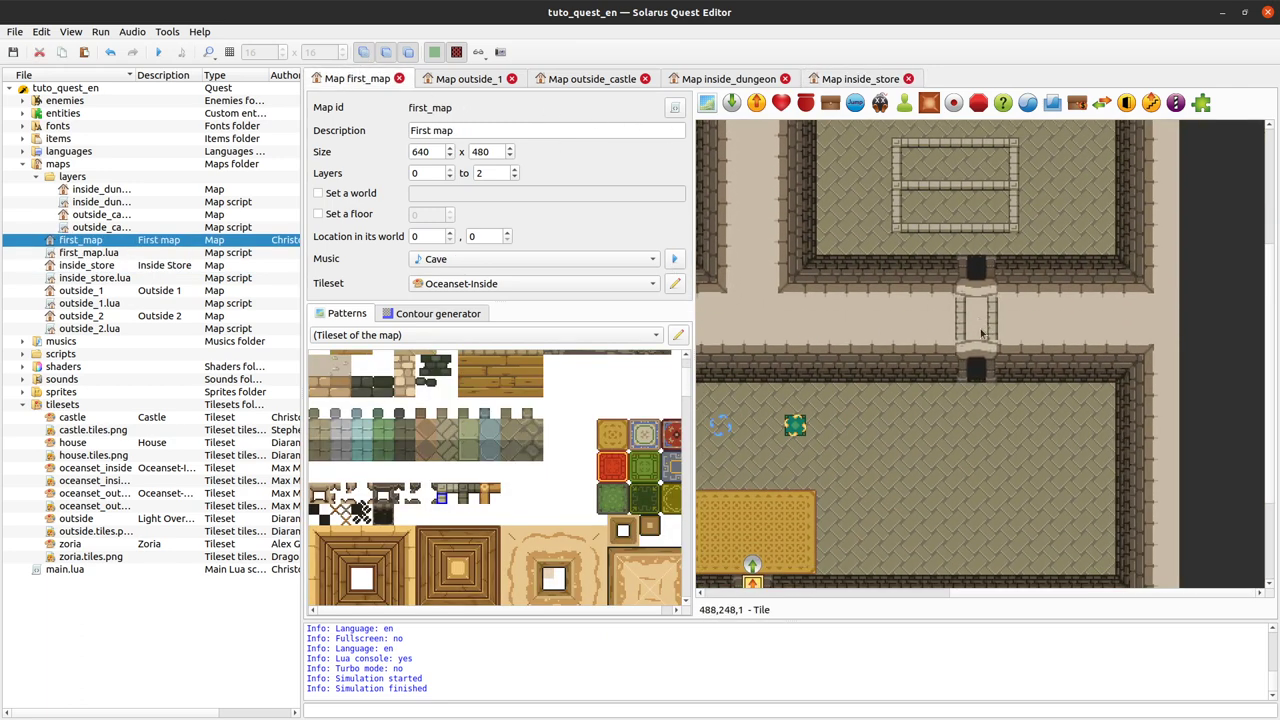
click(961, 325)
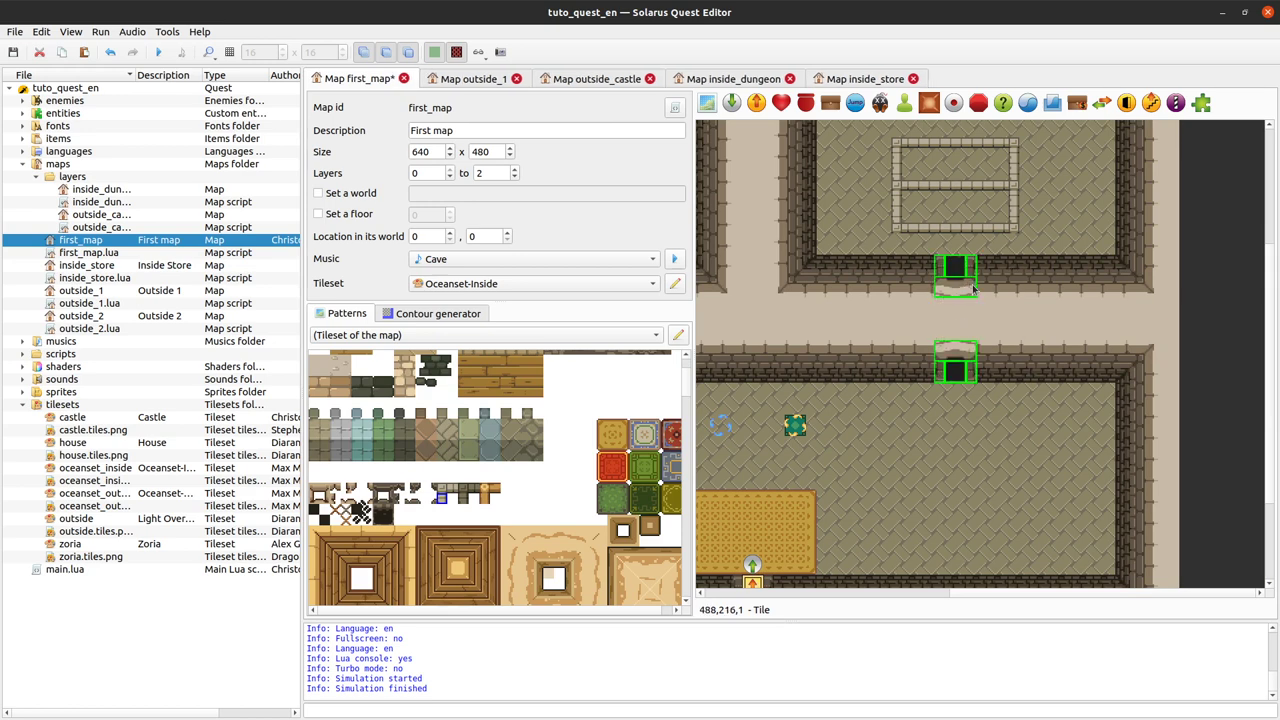
key(ctrl+g)
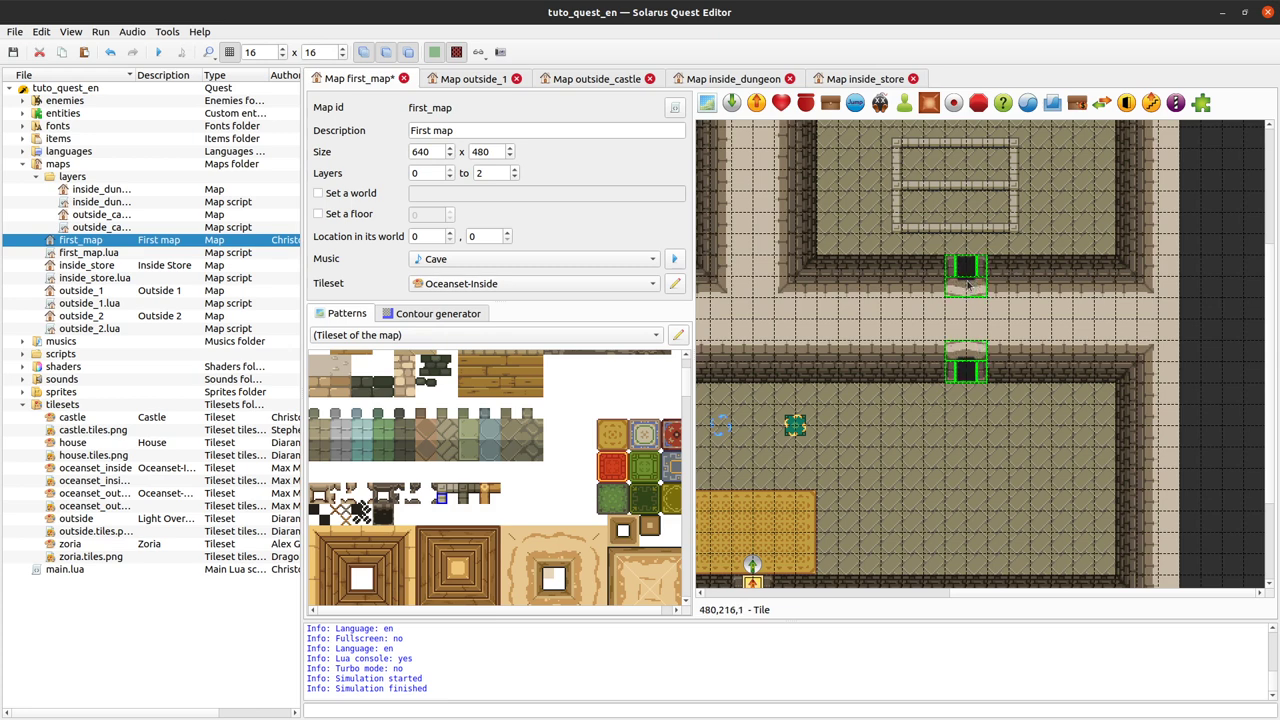
key(Escape)
key(ctrl+s)
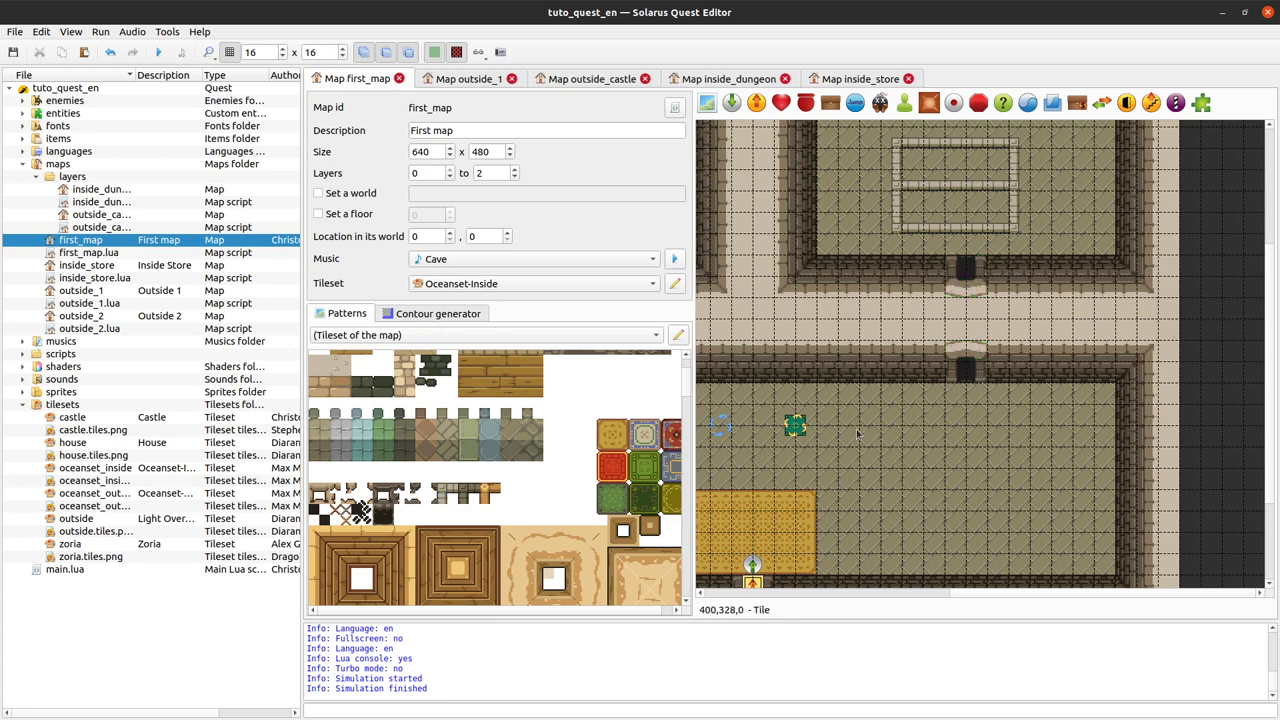
ctrl+scroll(926, 325, down, 1)
ctrl+scroll(920, 320, down, 1)
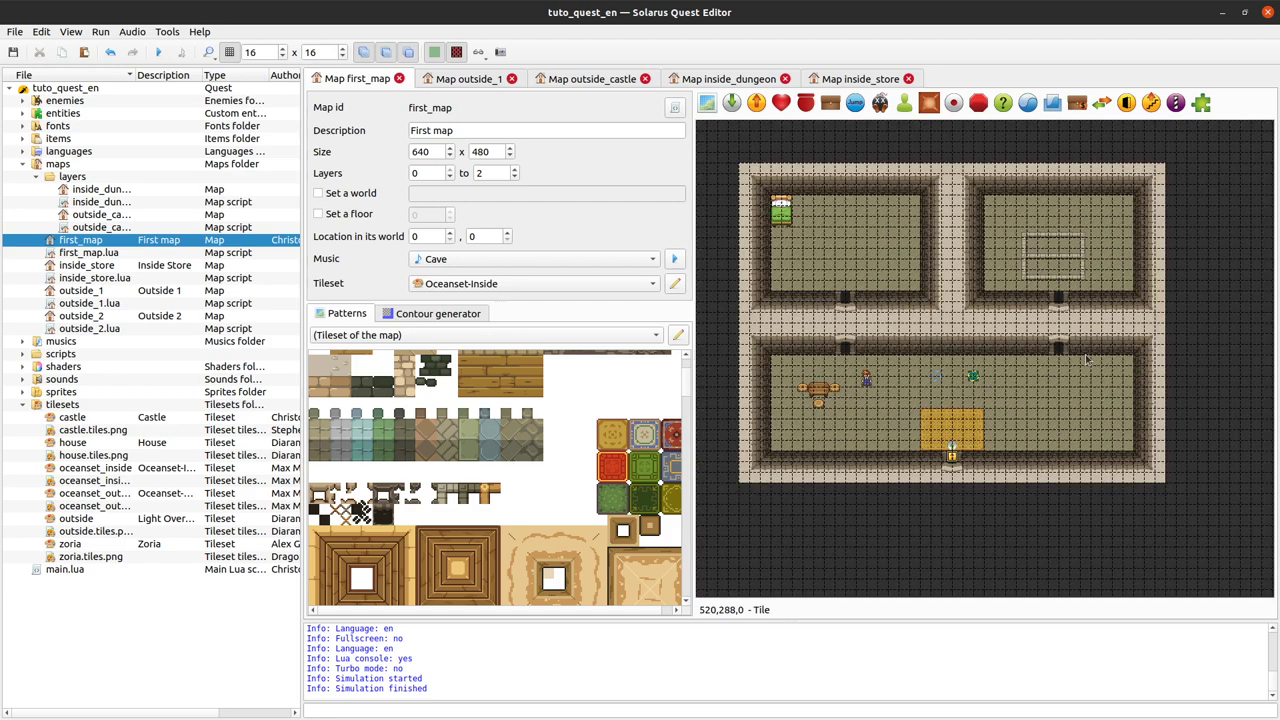
key(ctrl+g)
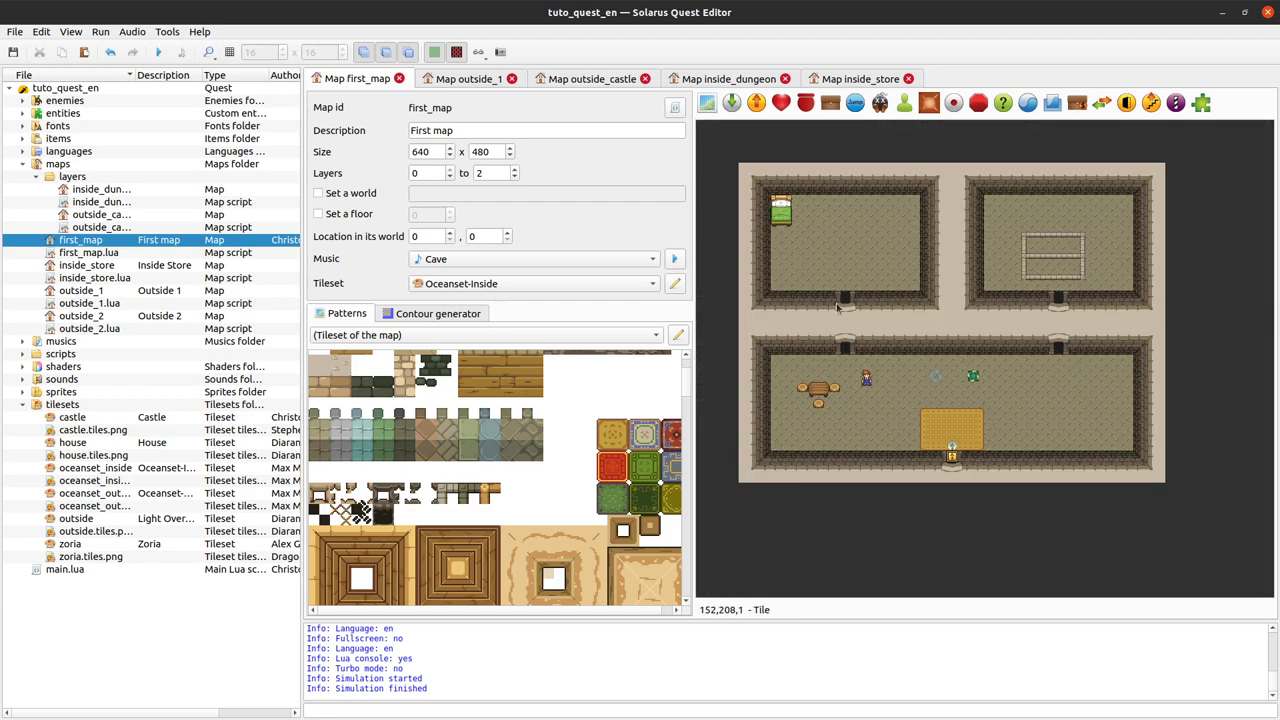
Inspect tiles in first_map and inside_dungeon, then switch via inside_store to outside_castle.
click(851, 332)
click(1228, 331)
click(746, 80)
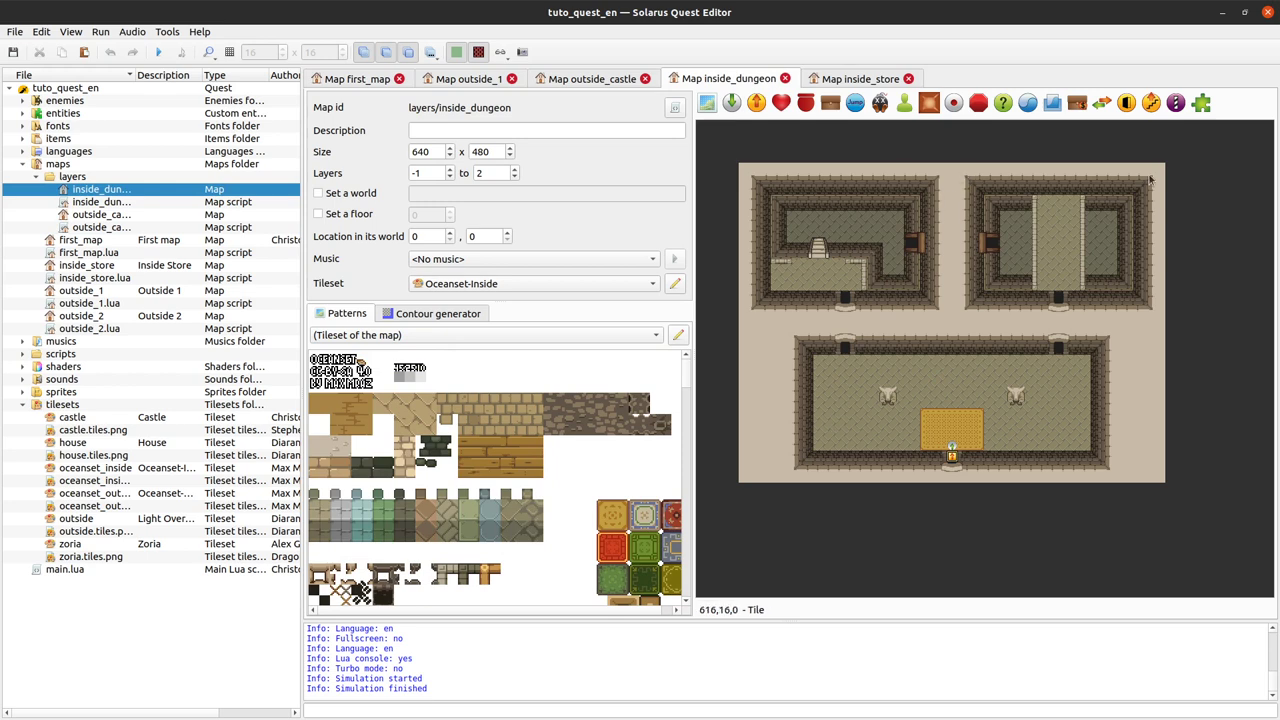
click(1050, 246)
ctrl+click(1081, 265)
click(1166, 271)
click(866, 79)
click(570, 79)
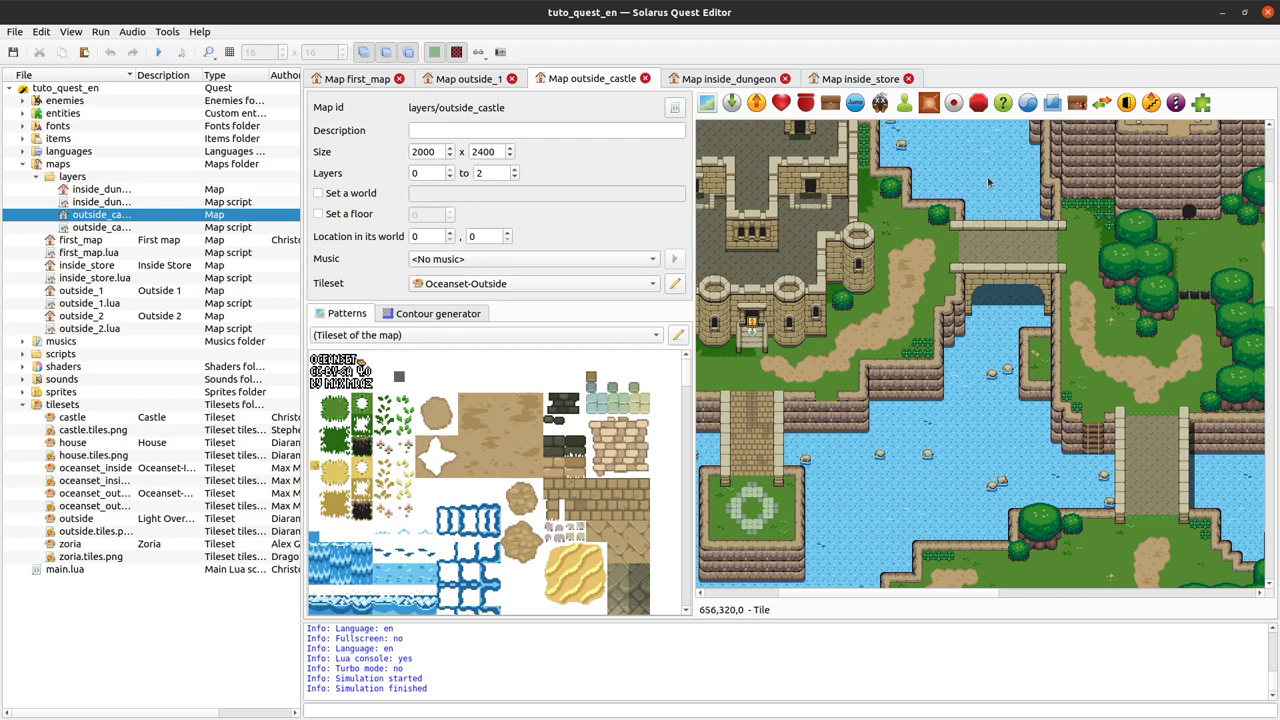
Scroll around outside_castle, then pass through outside_1 back to first_map.
ctrl+scroll(839, 403, up, 1)
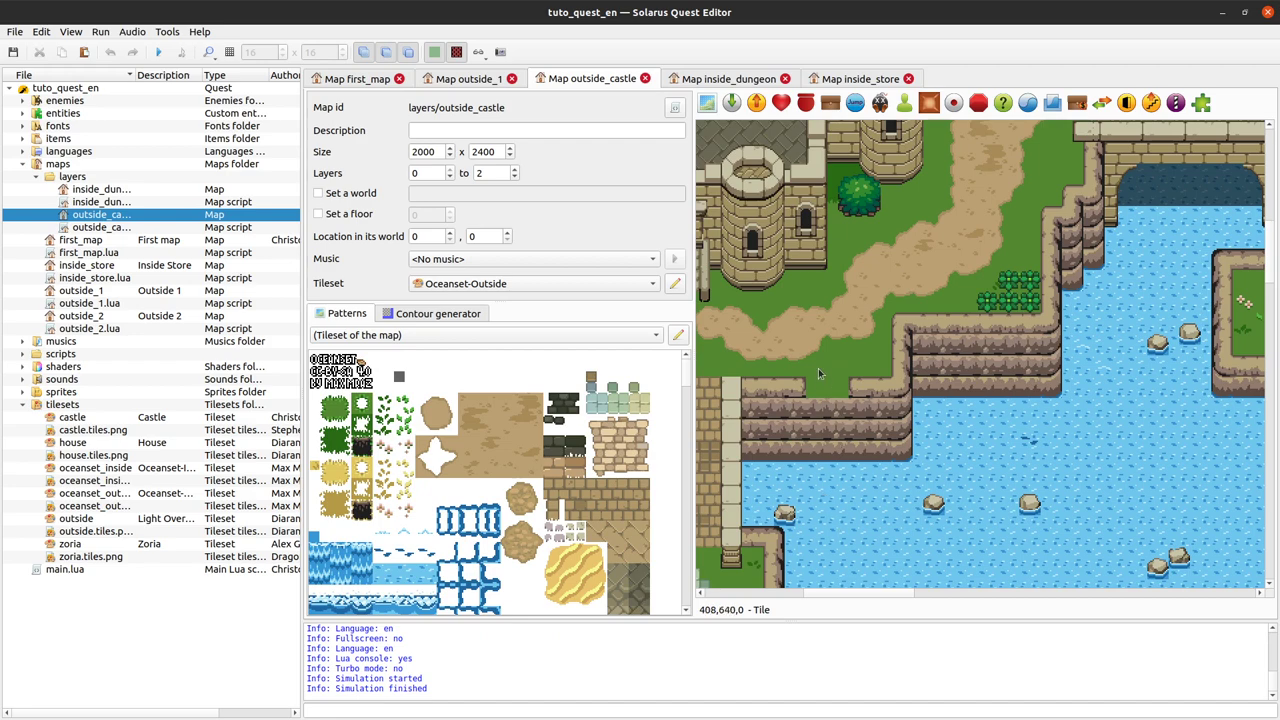
ctrl+scroll(1078, 492, down, 1)
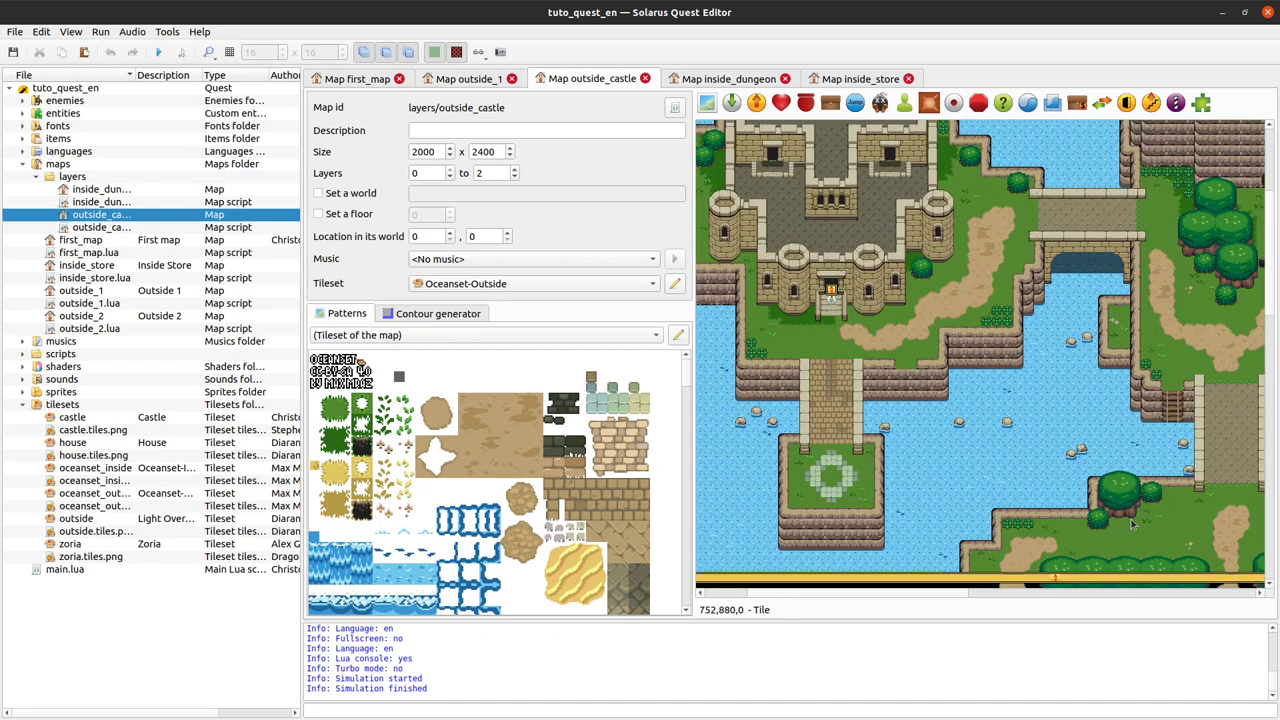
scroll(874, 363, right, 4)
scroll(874, 363, up, 2)
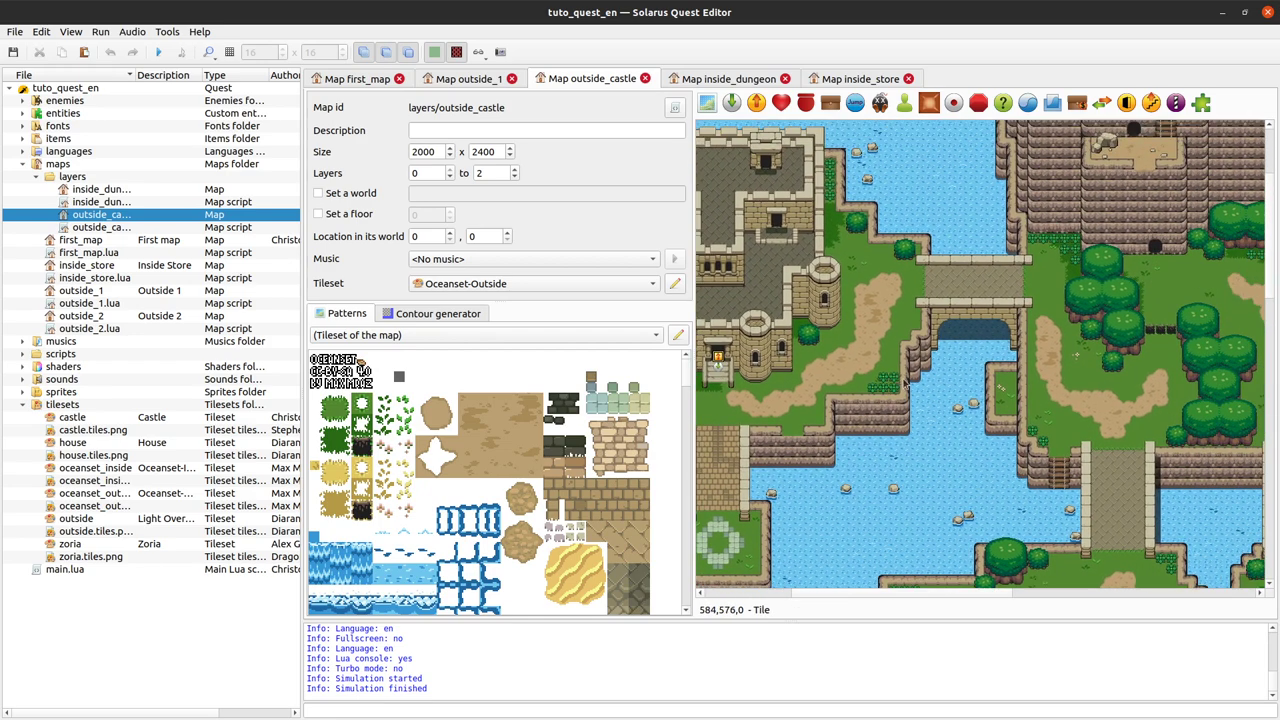
scroll(960, 343, down, 1)
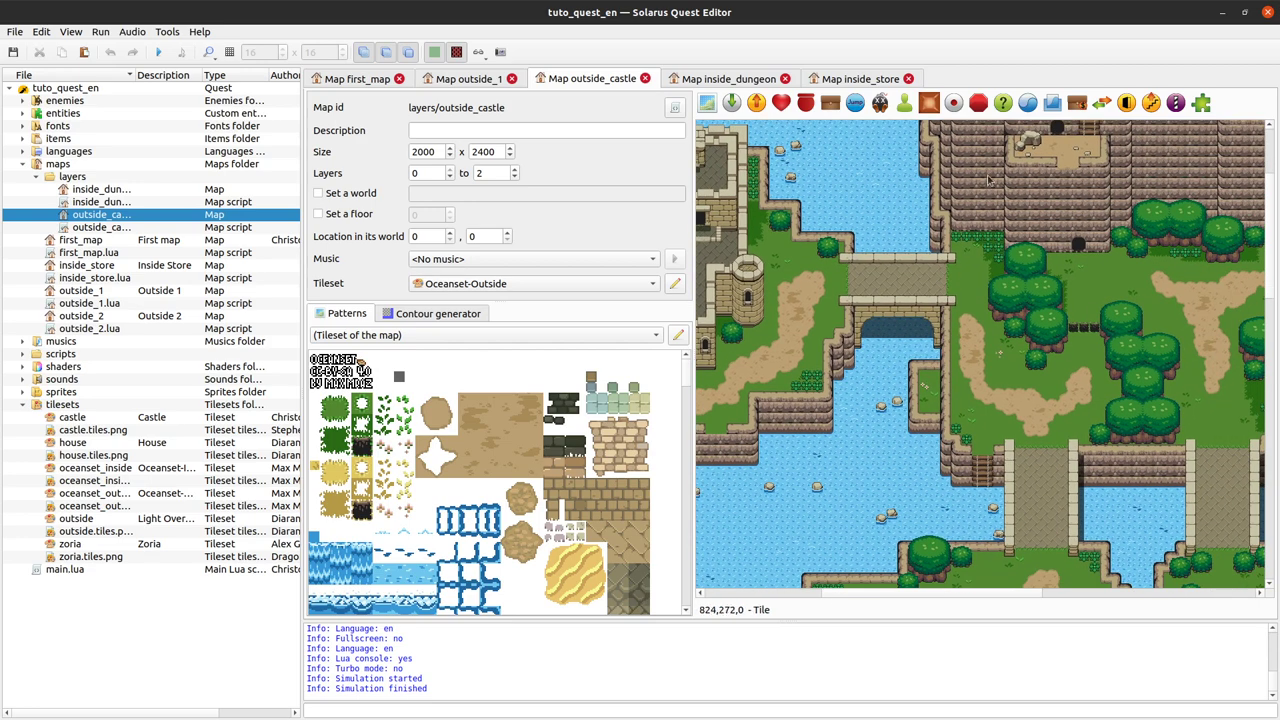
click(485, 81)
key(ctrl+shift+Tab)
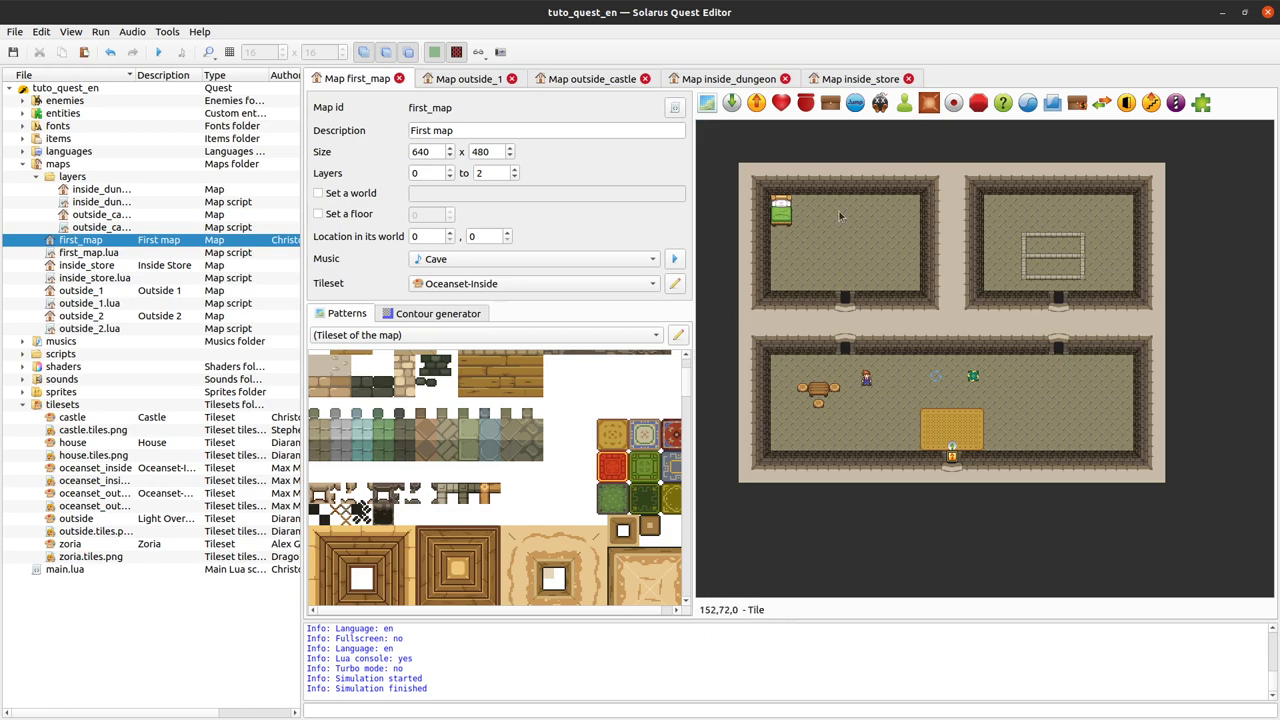
Turn on the tile grid and switch to the outside_1 map.
key(ctrl+g)
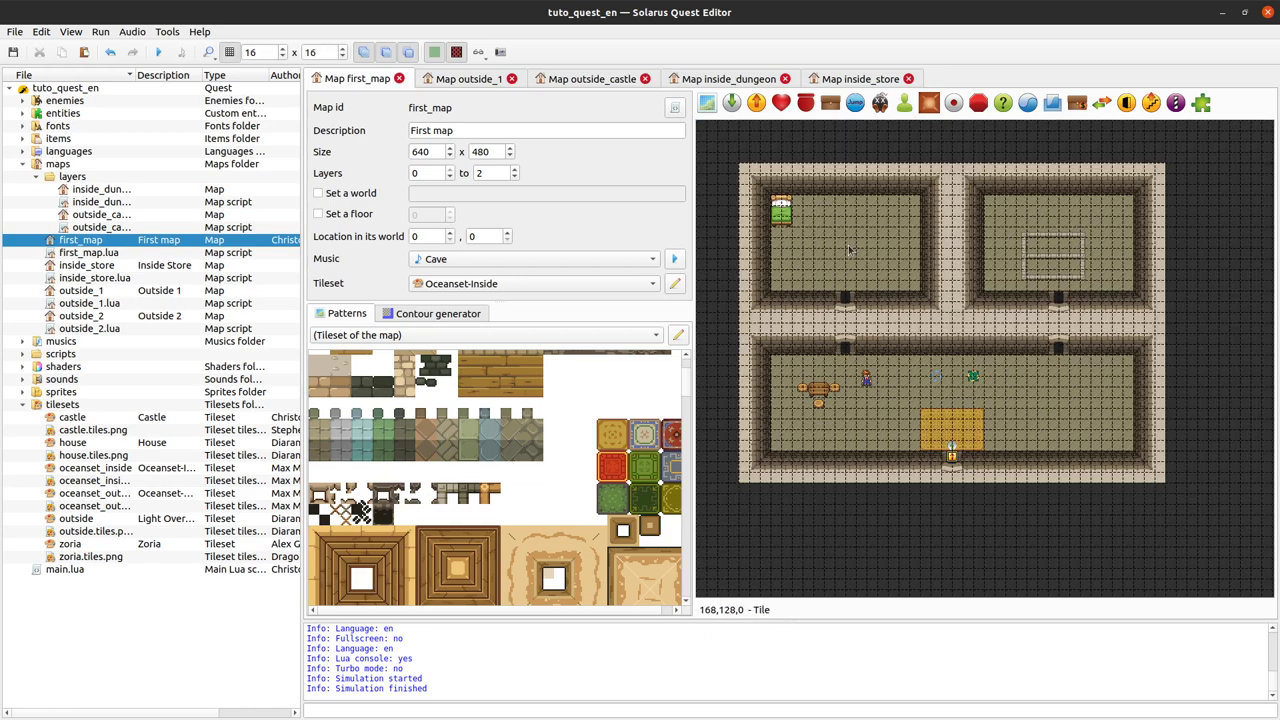
click(480, 78)
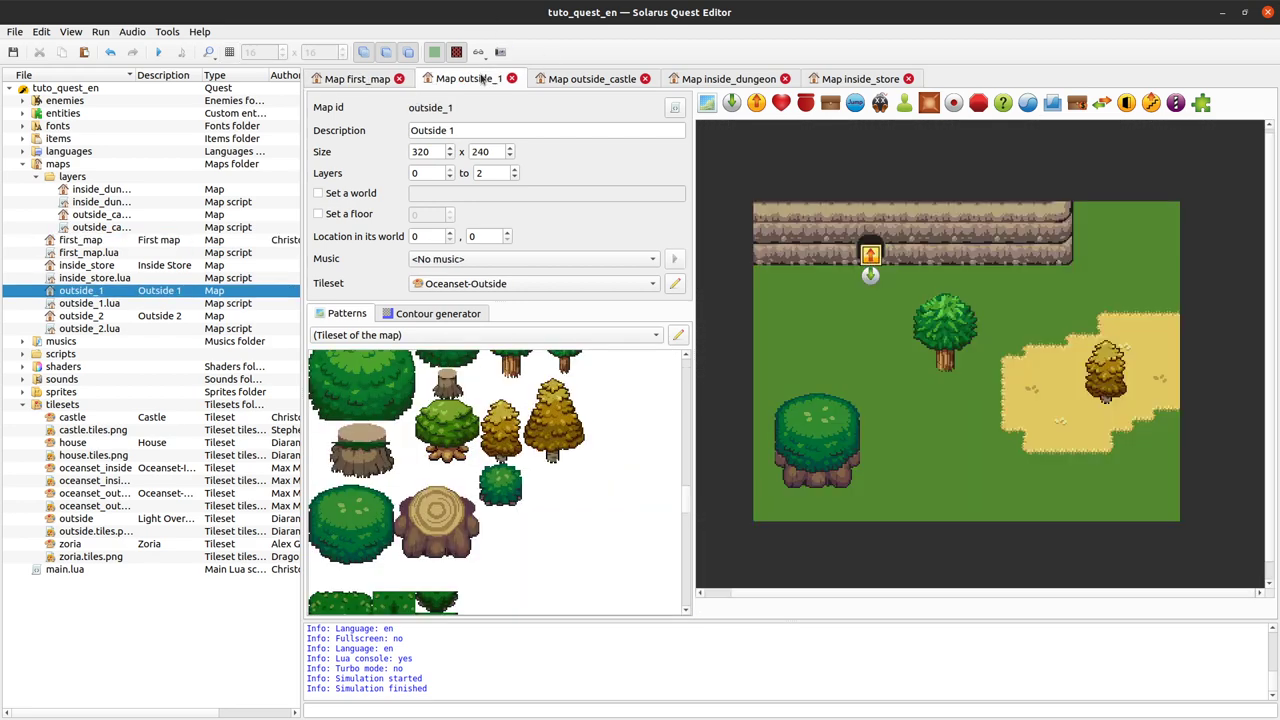